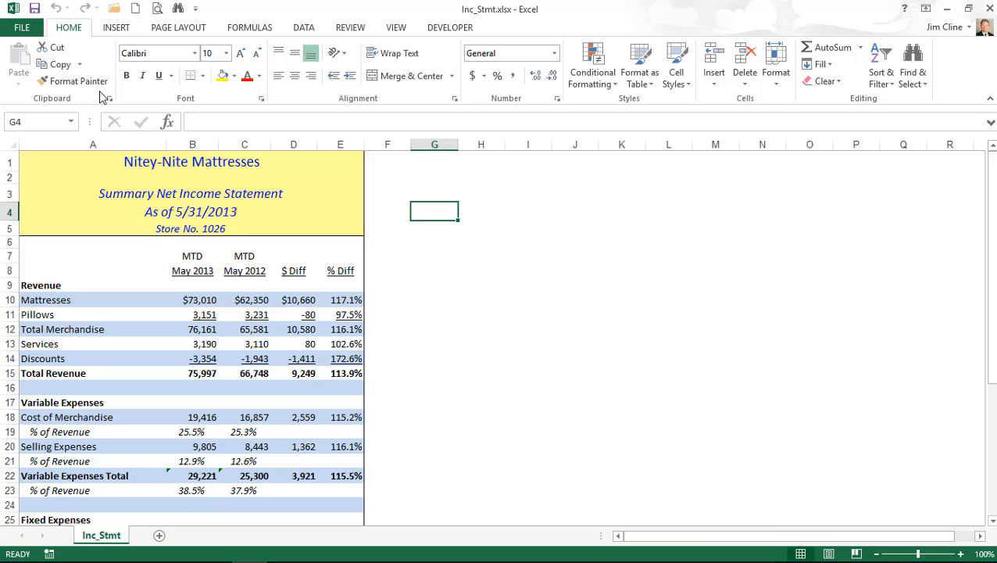
- Set A1 through column E, title to net income rows, as the print area
{"action": "left_click", "coordinate": [76, 159]}
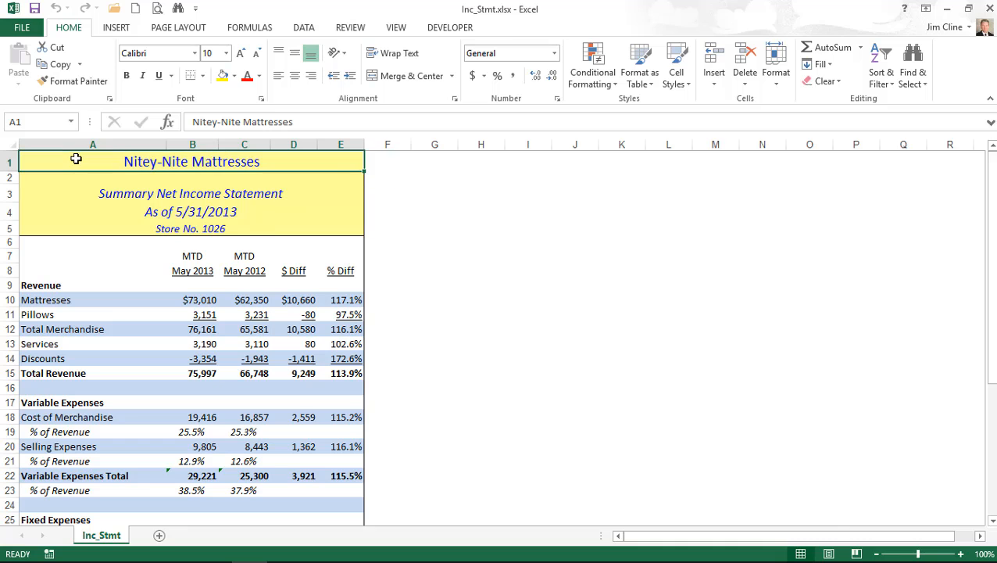
{"action": "left_click_drag", "start_coordinate": [78, 165], "coordinate": [130, 421]}
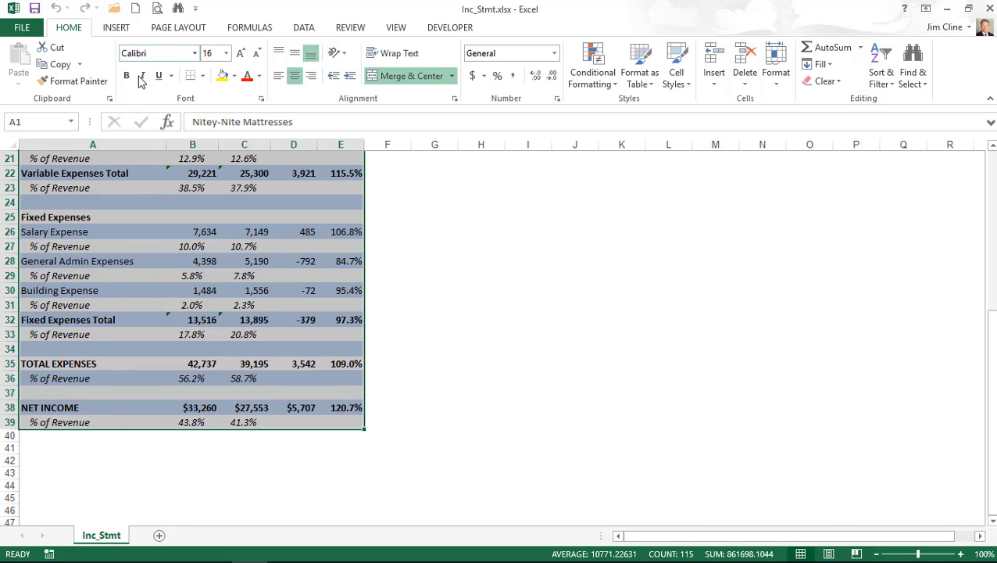
{"action": "left_click", "coordinate": [194, 31]}
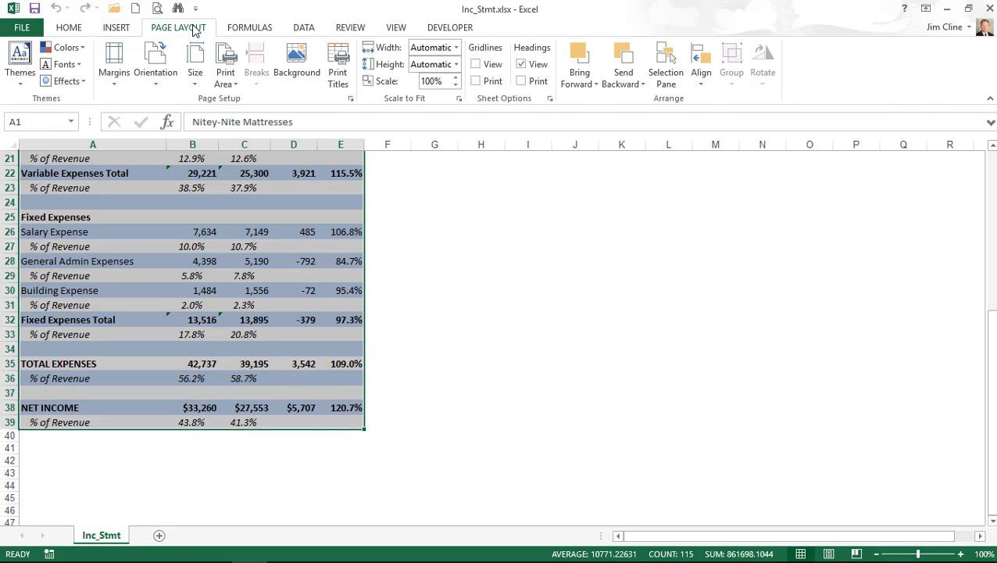
{"action": "left_click", "coordinate": [227, 72]}
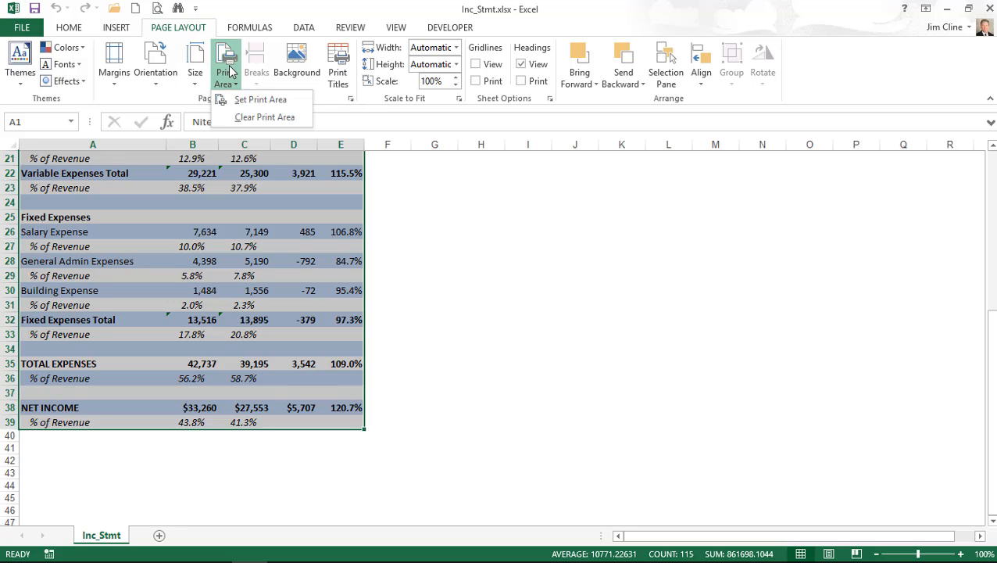
{"action": "left_click", "coordinate": [240, 105]}
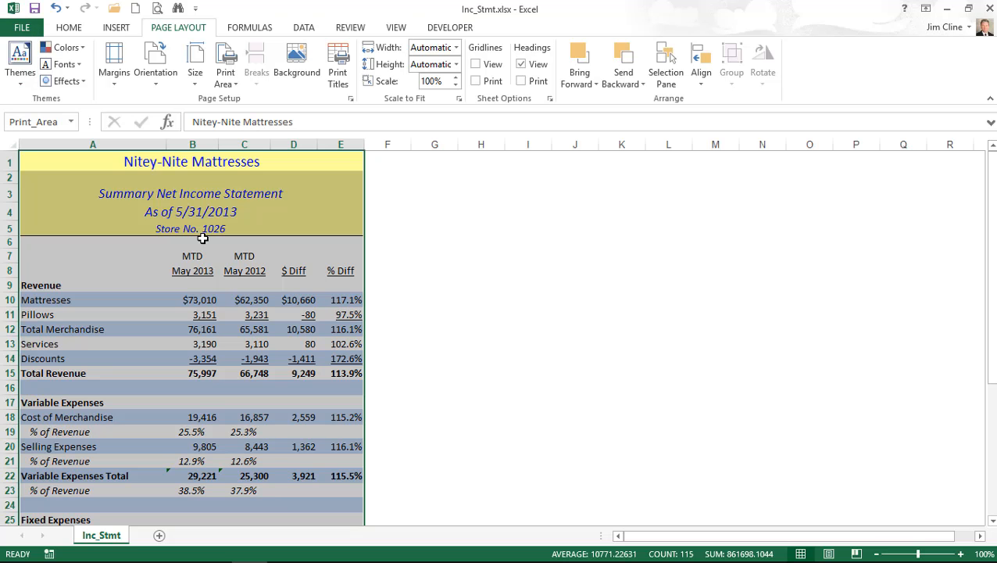
- Preview the income statement as a single portrait Letter page
{"action": "left_click", "coordinate": [158, 9]}
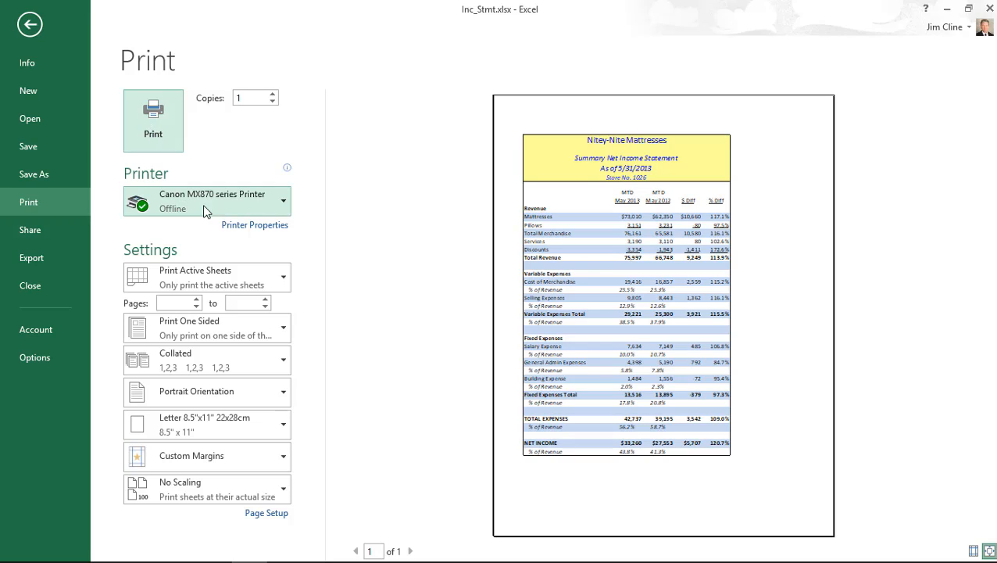
{"action": "mouse_move", "coordinate": [209, 207]}
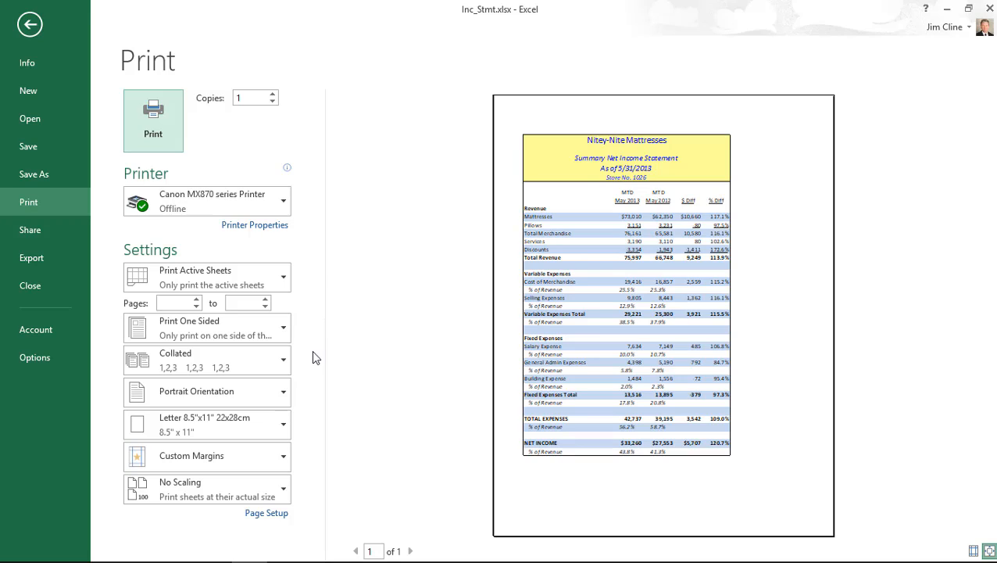
- In Page Setup margins, center the income statement both horizontally and vertically
{"action": "left_click", "coordinate": [275, 516]}
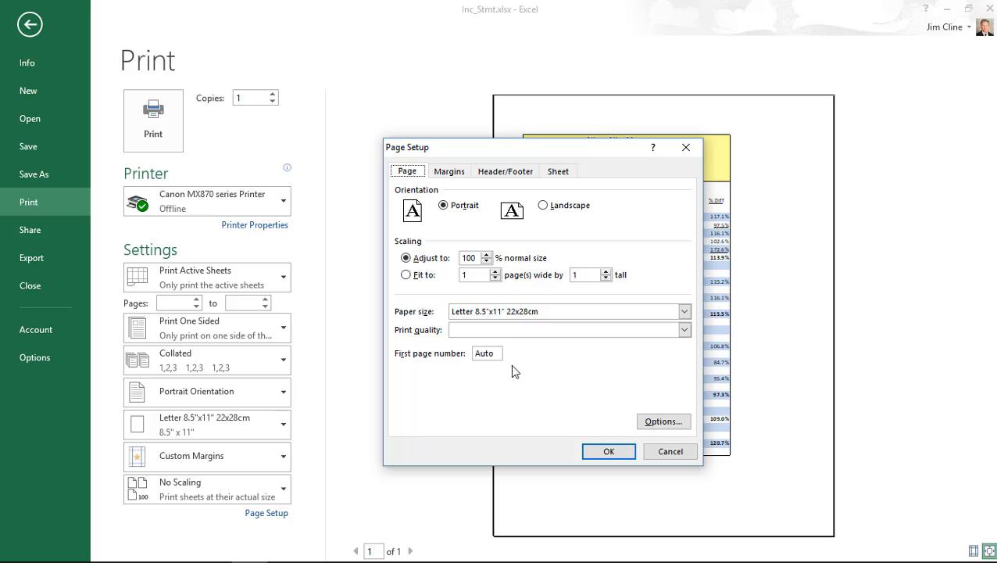
{"action": "left_click", "coordinate": [450, 174]}
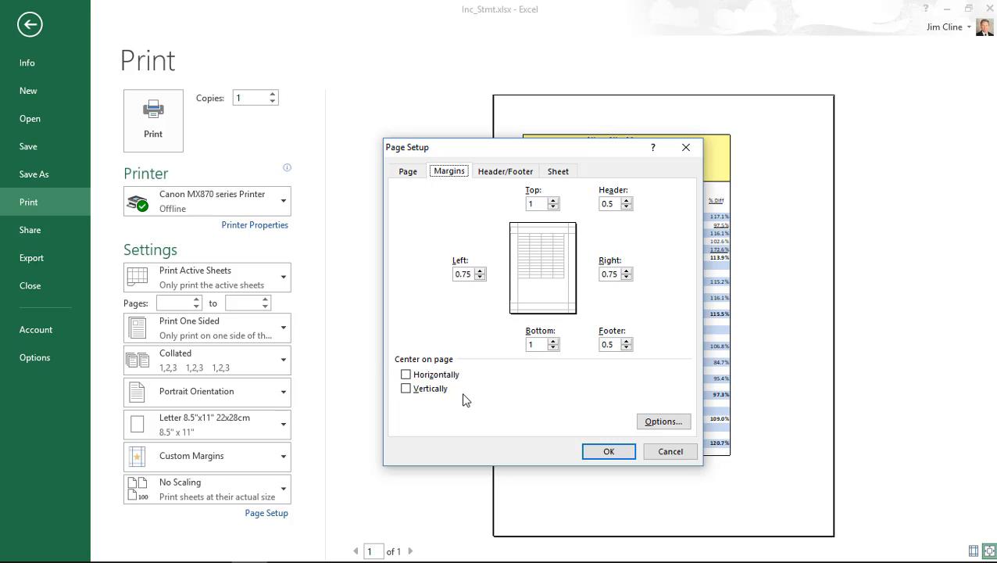
{"action": "left_click", "coordinate": [405, 375]}
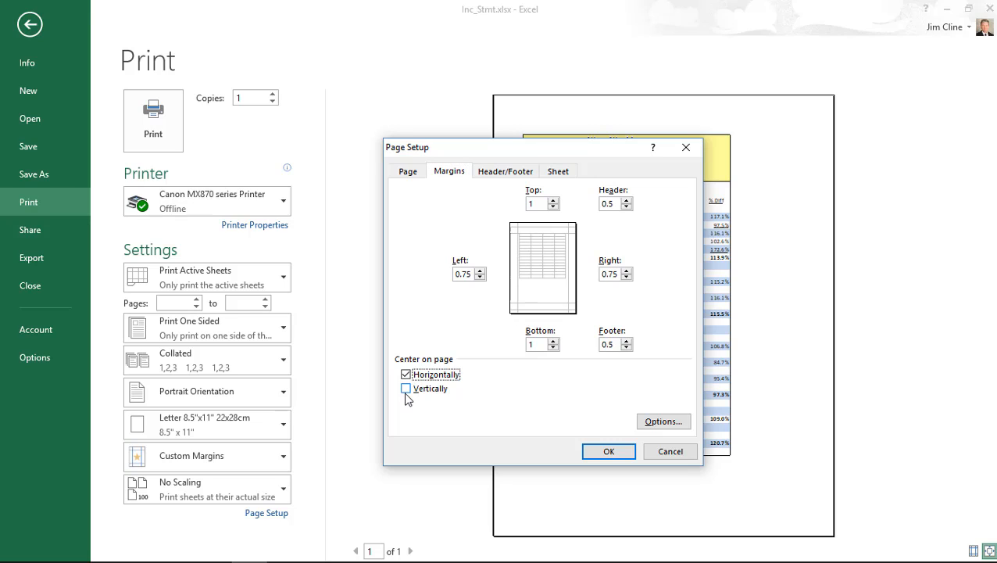
{"action": "left_click", "coordinate": [406, 388]}
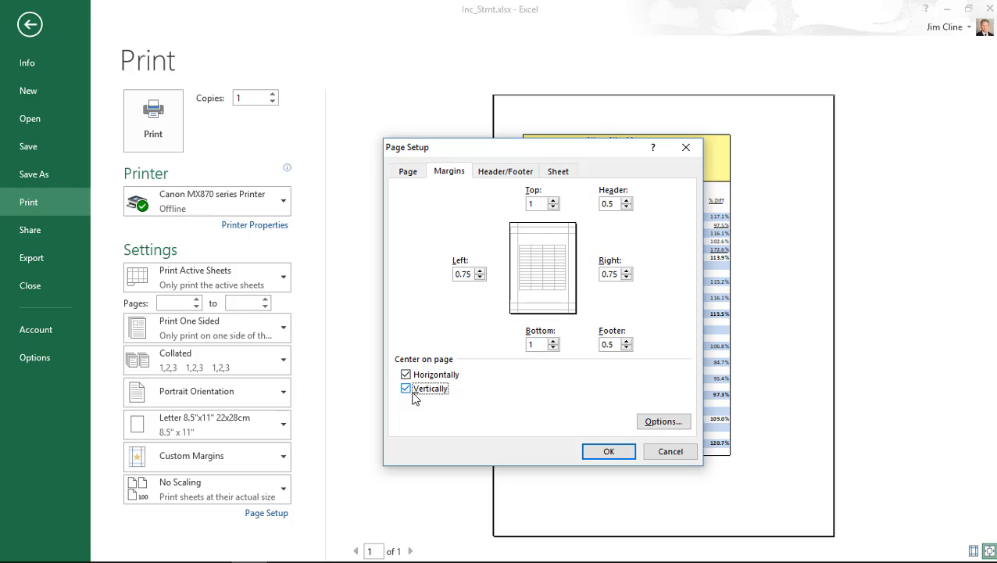
{"action": "left_click", "coordinate": [608, 452]}
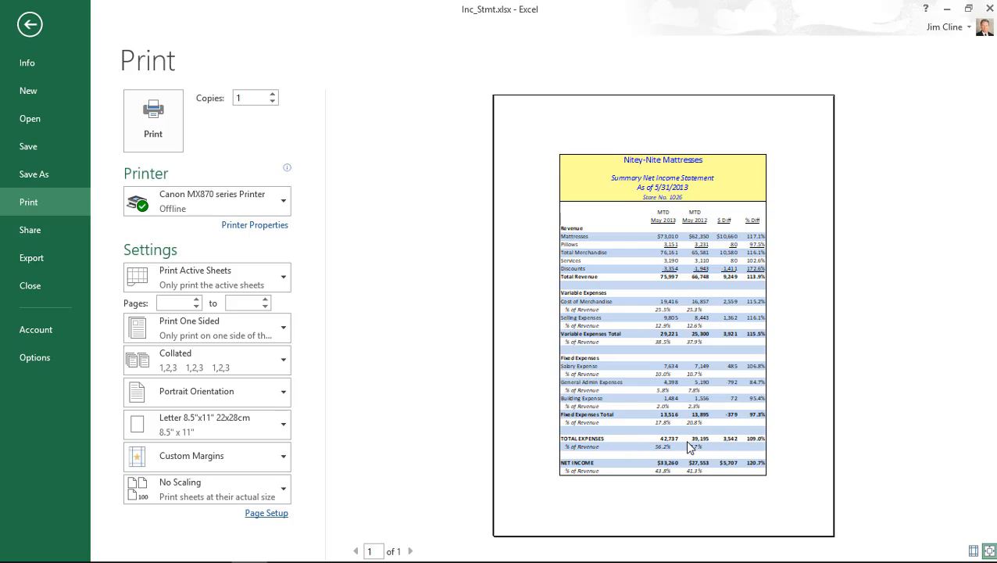
- Zoom the preview to actual size and back, then return to the Inc_Stmt worksheet
{"action": "left_click", "coordinate": [989, 551]}
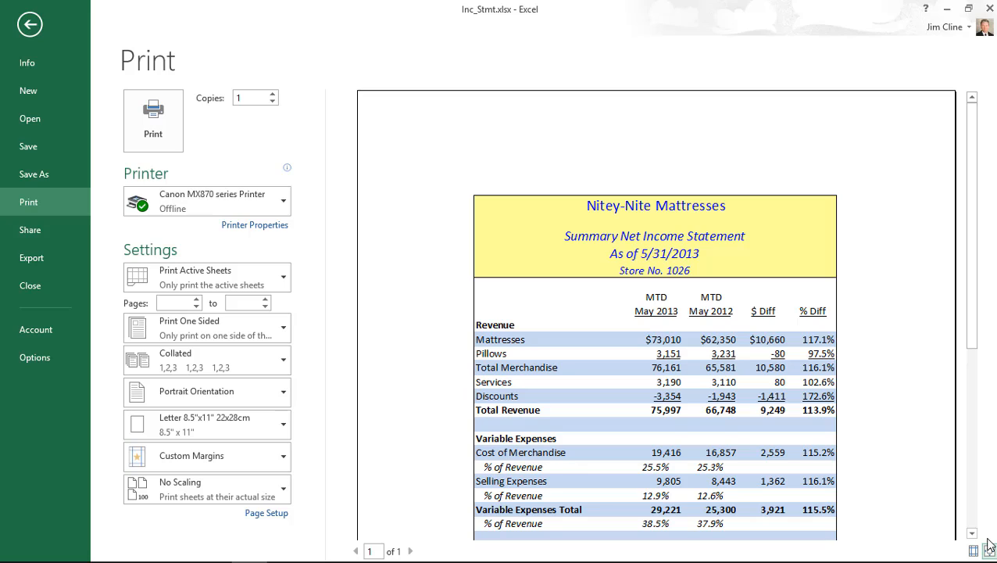
{"action": "left_click", "coordinate": [989, 551]}
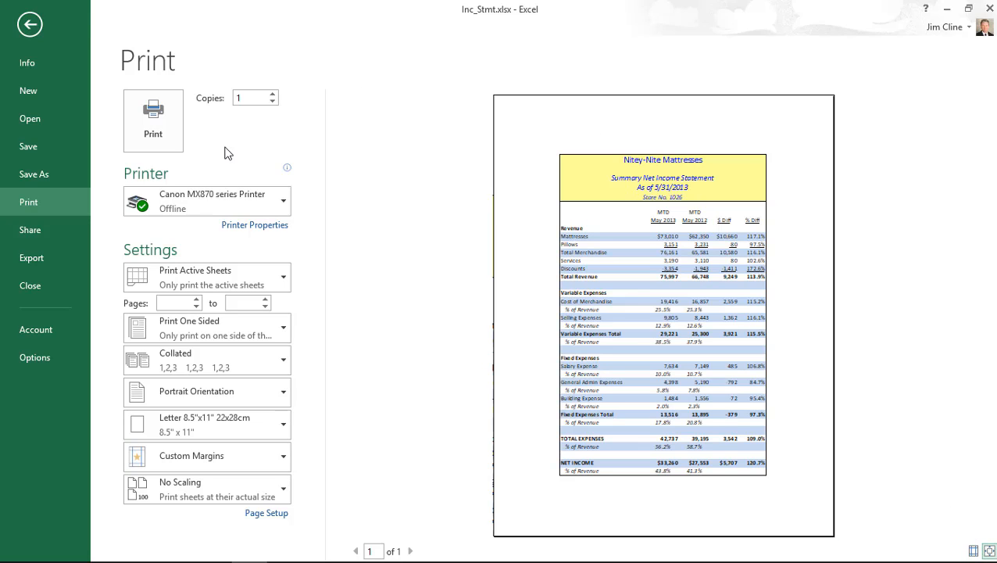
{"action": "left_click", "coordinate": [31, 23]}
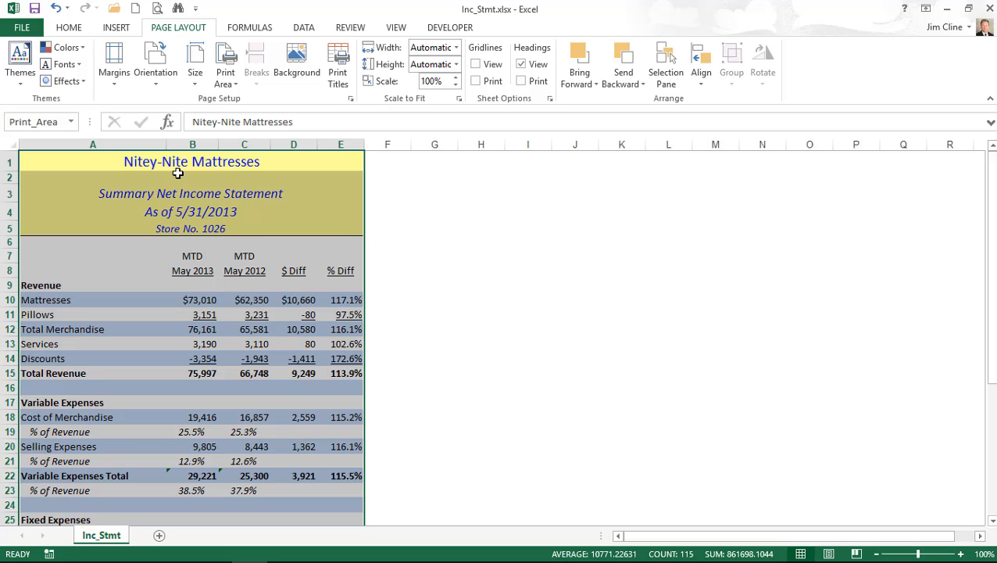
- Save the workbook into the Chapter5 folder as myInc_Stmt
{"action": "left_click", "coordinate": [24, 28]}
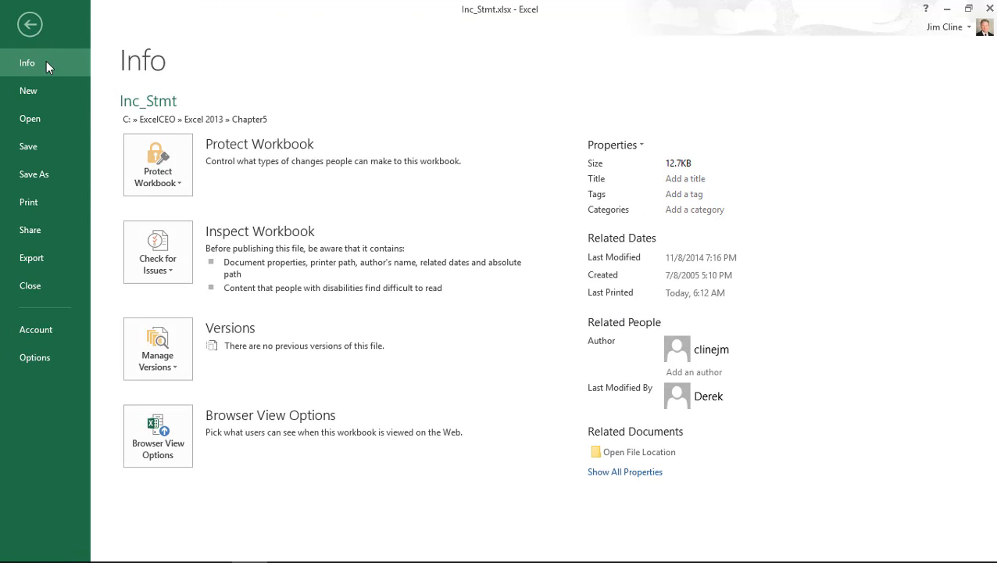
{"action": "left_click", "coordinate": [46, 179]}
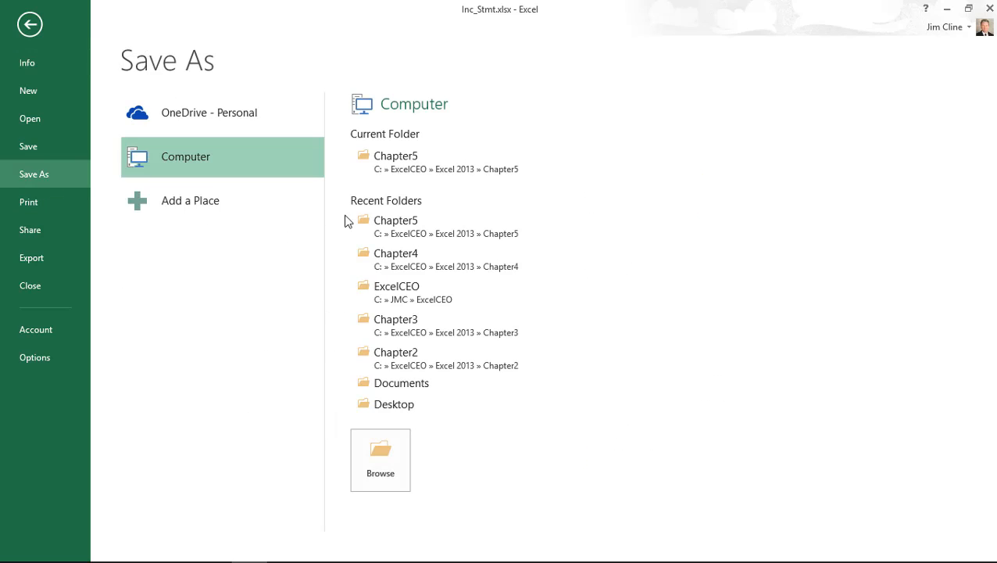
{"action": "left_click", "coordinate": [405, 157]}
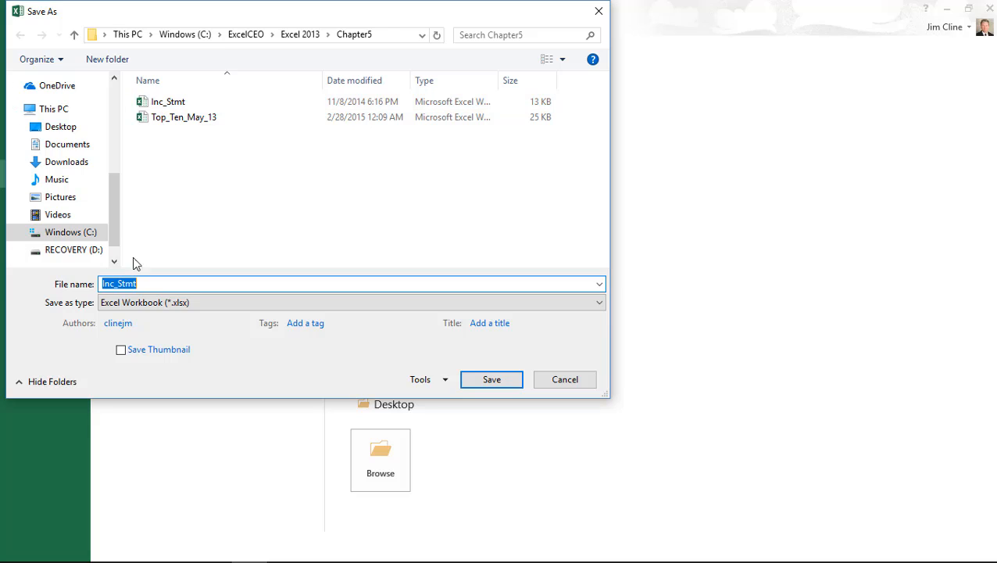
{"action": "left_click", "coordinate": [101, 283]}
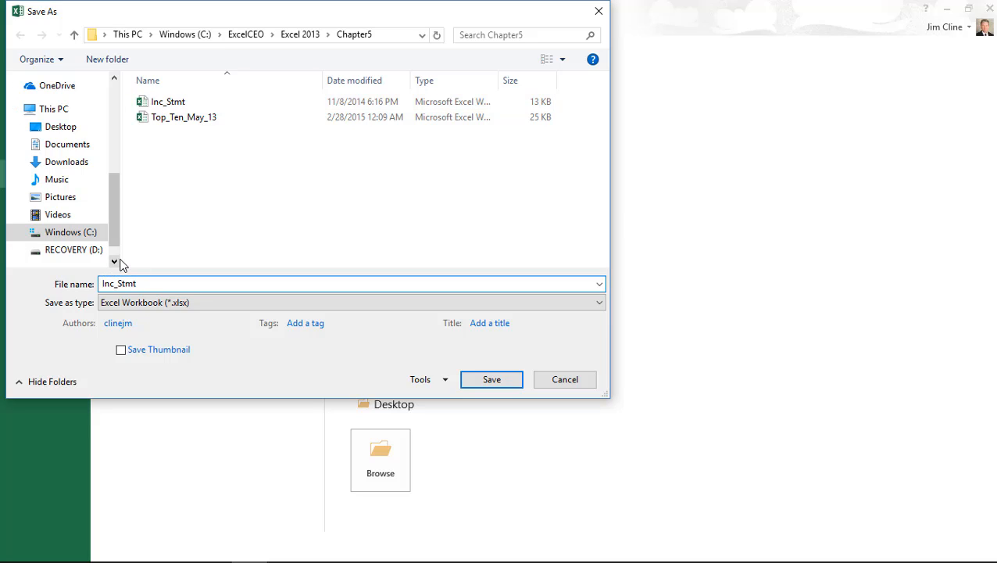
{"action": "type", "text": "my"}
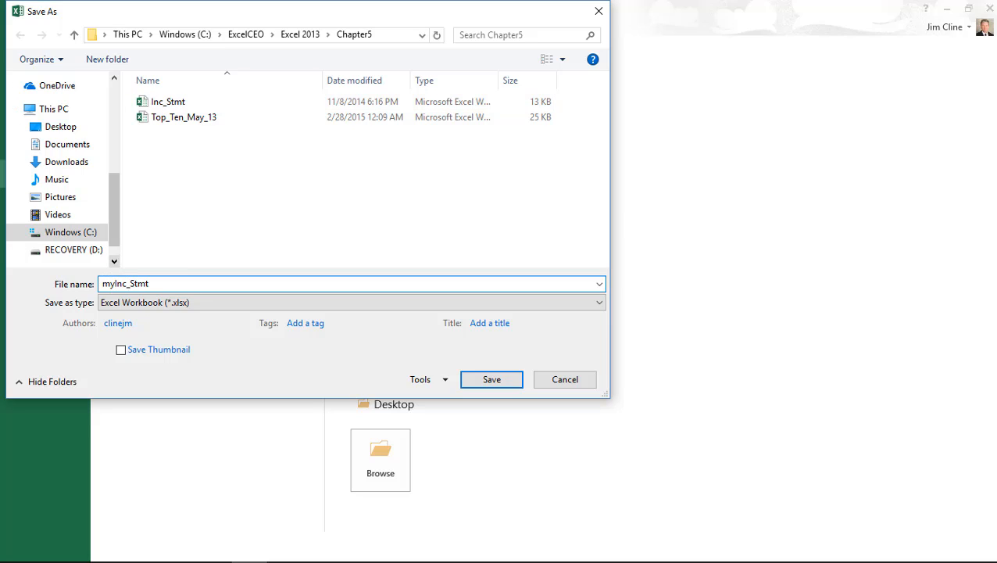
{"action": "left_click", "coordinate": [489, 380]}
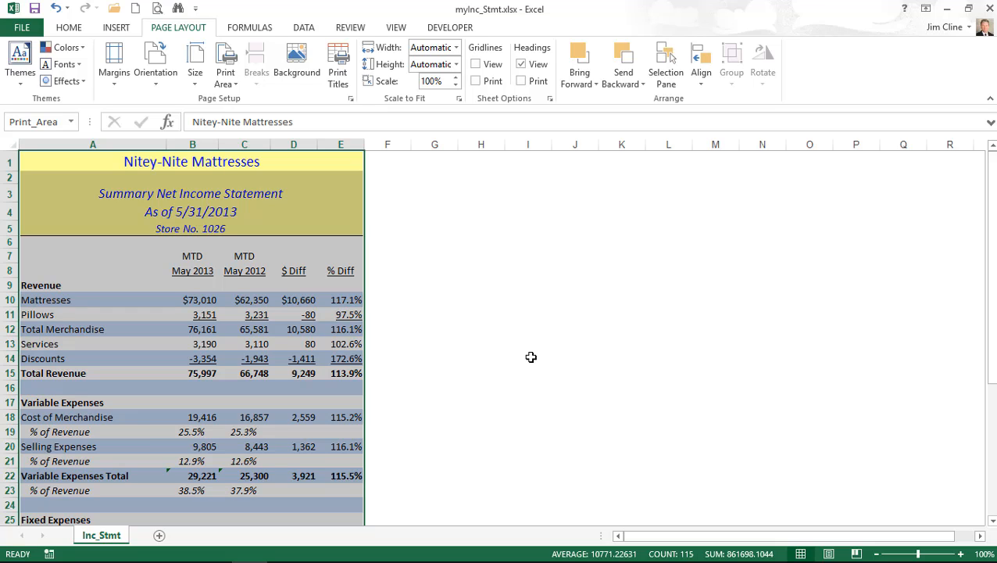
- Open the Top_Ten_May_13 workbook from the Chapter5 folder
{"action": "left_click", "coordinate": [115, 8]}
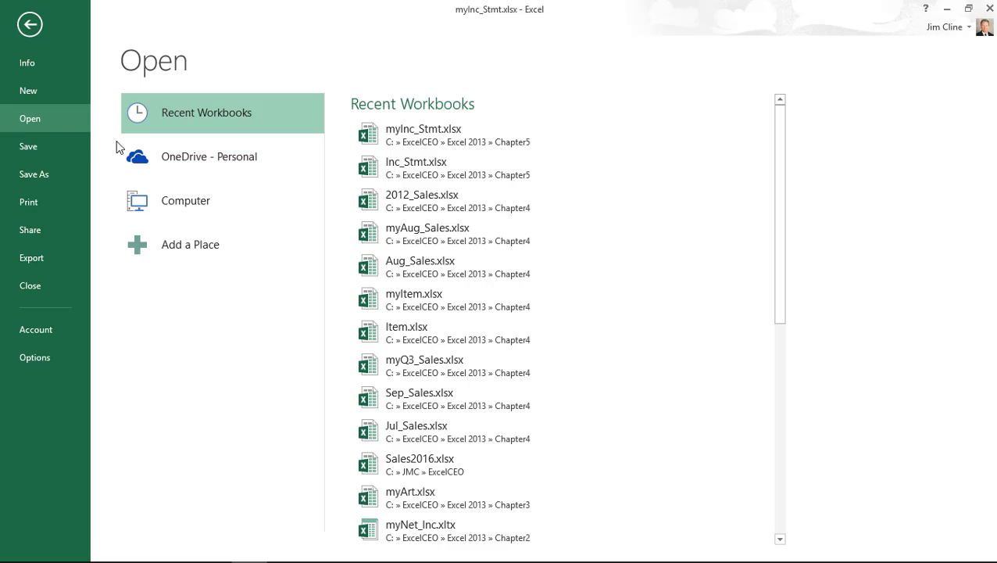
{"action": "left_click", "coordinate": [183, 205]}
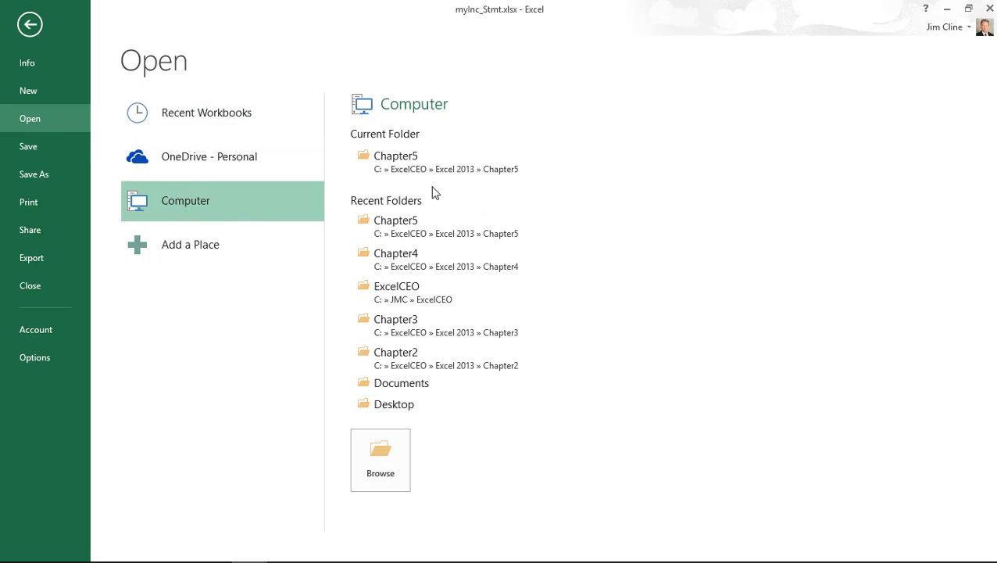
{"action": "left_click", "coordinate": [405, 170]}
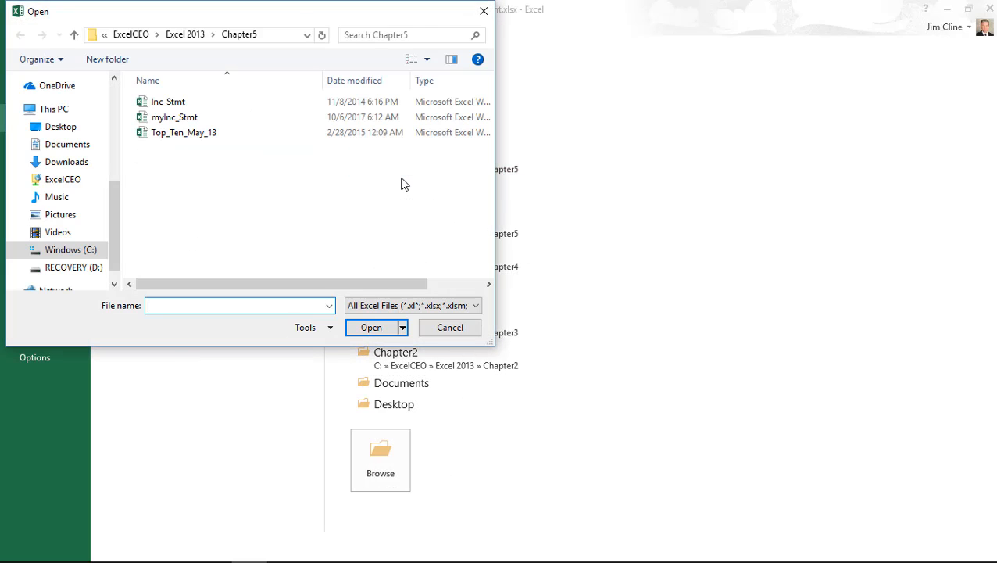
{"action": "left_click", "coordinate": [187, 137]}
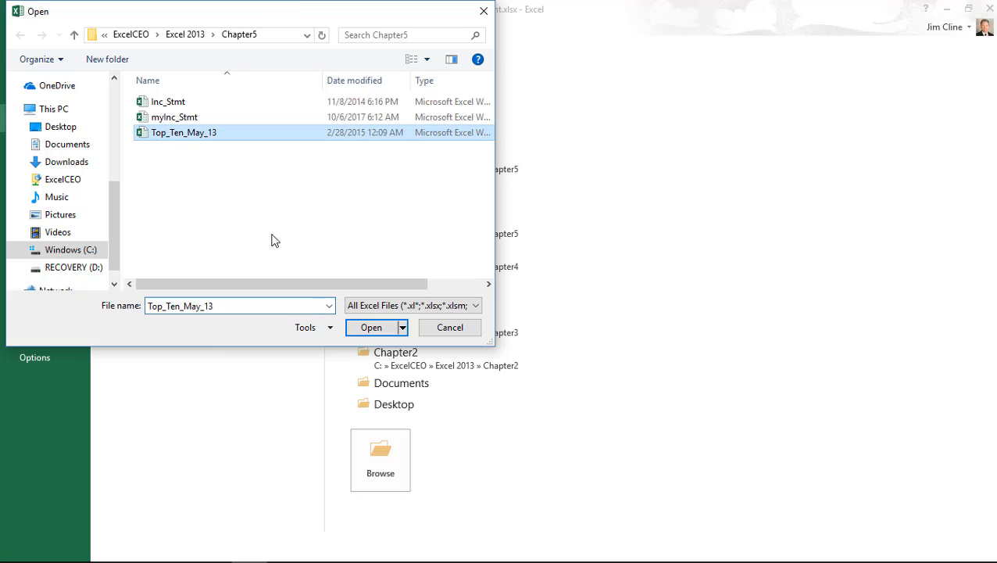
{"action": "left_click", "coordinate": [372, 329]}
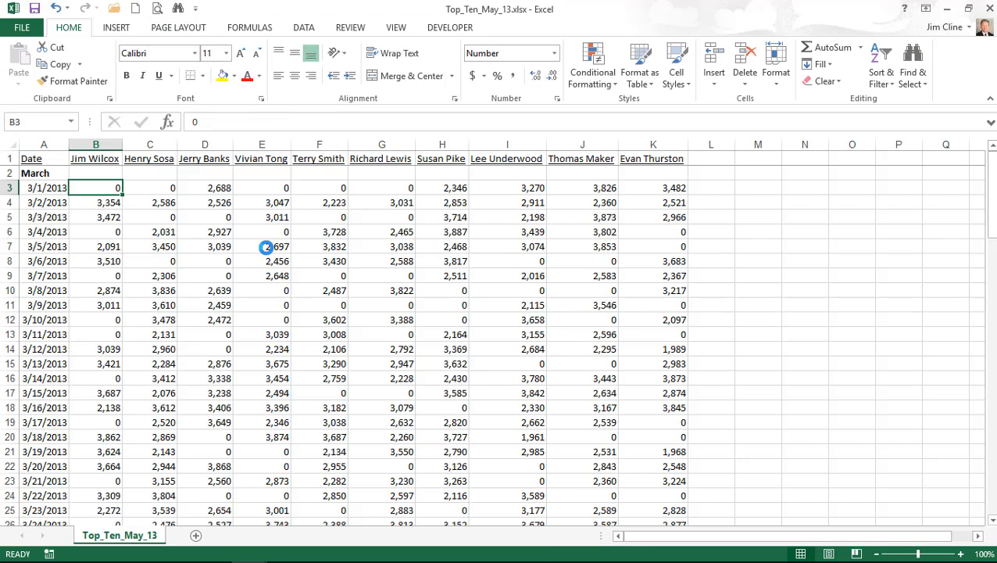
- Save it into Chapter5 as myTop_Ten_May_13
{"action": "left_click", "coordinate": [23, 28]}
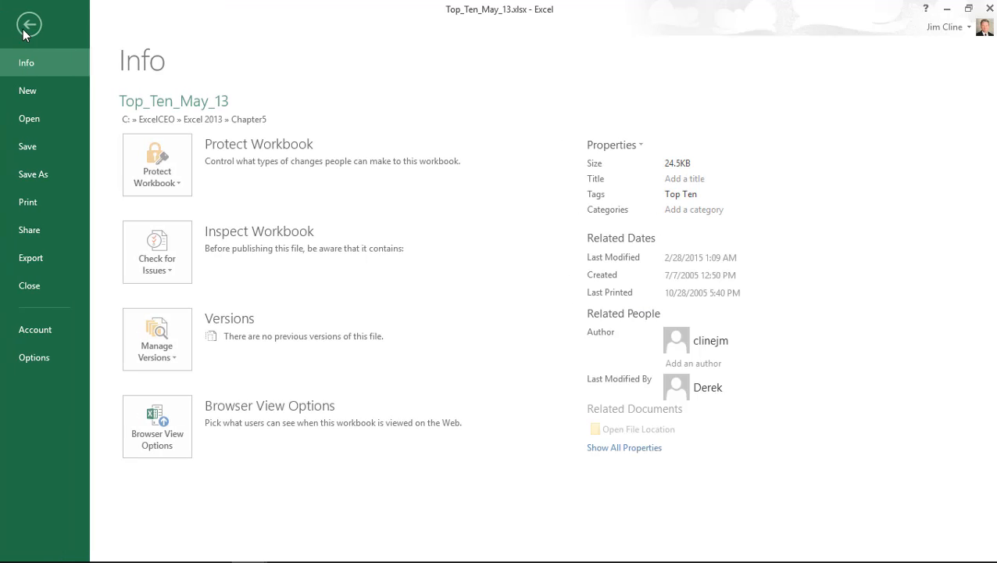
{"action": "left_click", "coordinate": [35, 174]}
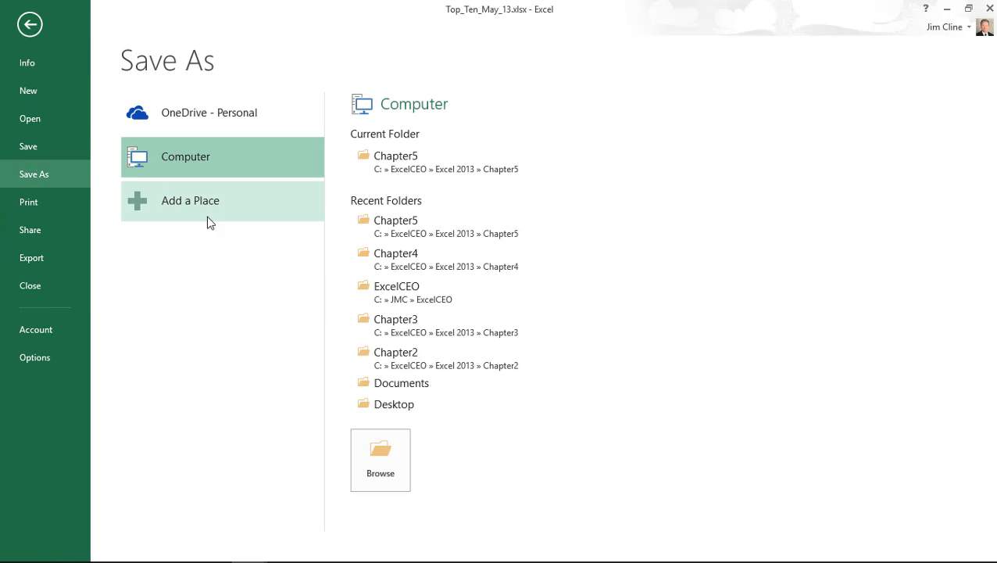
{"action": "left_click", "coordinate": [391, 161]}
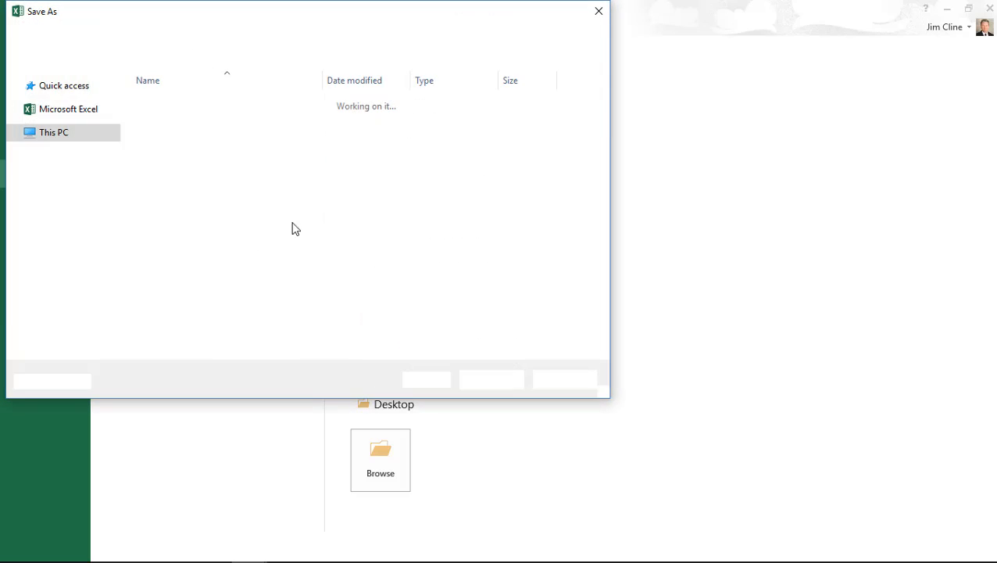
{"action": "left_click", "coordinate": [103, 282]}
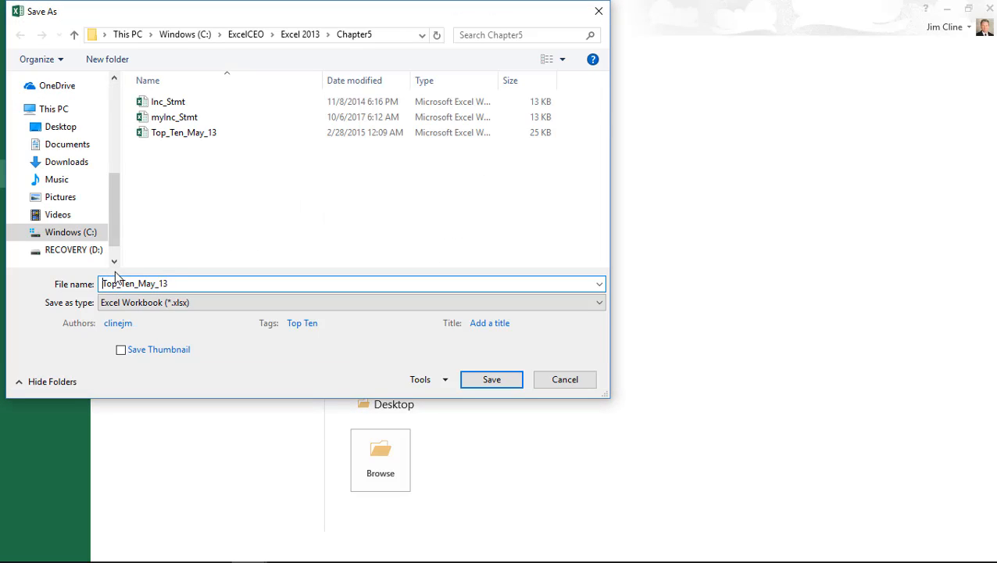
{"action": "type", "text": "my"}
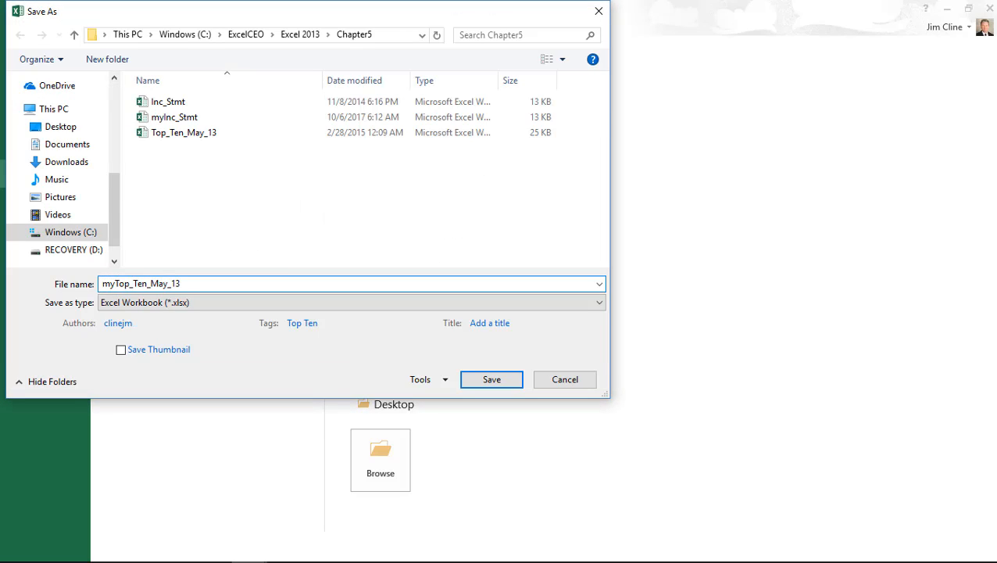
{"action": "left_click", "coordinate": [494, 384]}
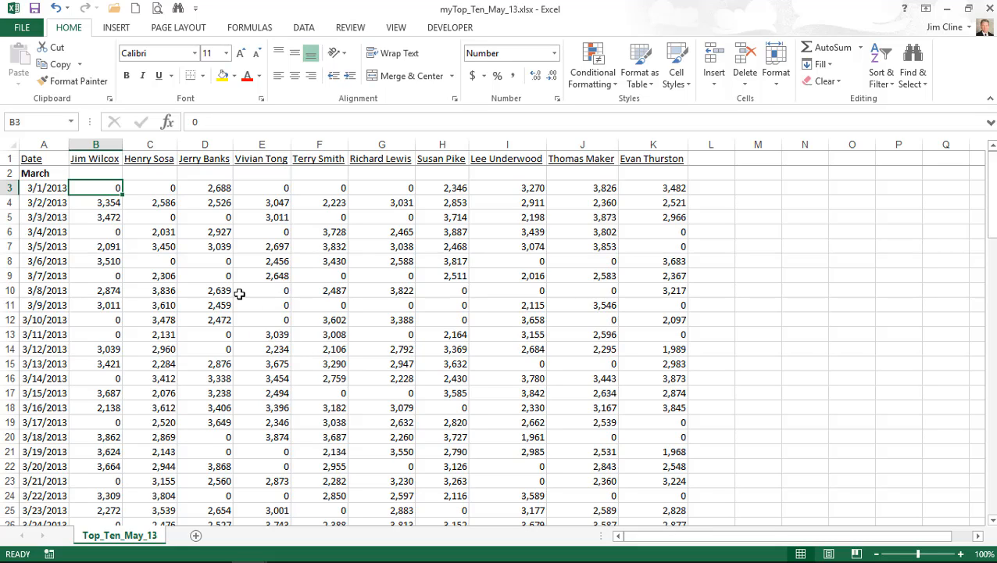
- Preview myTop_Ten_May_13, which prints as 6 portrait pages
{"action": "left_click", "coordinate": [157, 8]}
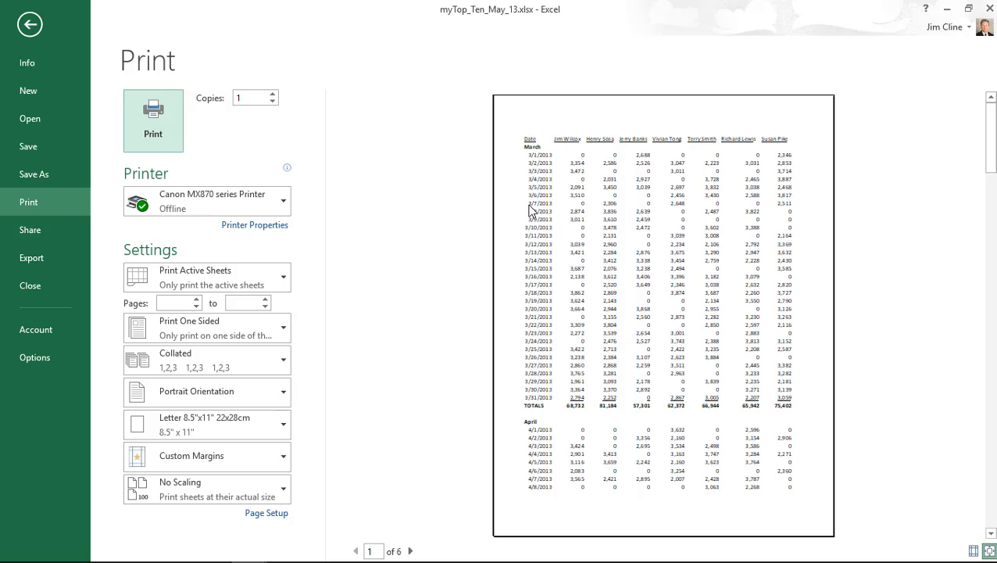
- Go to preview page 4 of 6, holding only the last three salesperson columns
{"action": "left_click", "coordinate": [411, 551]}
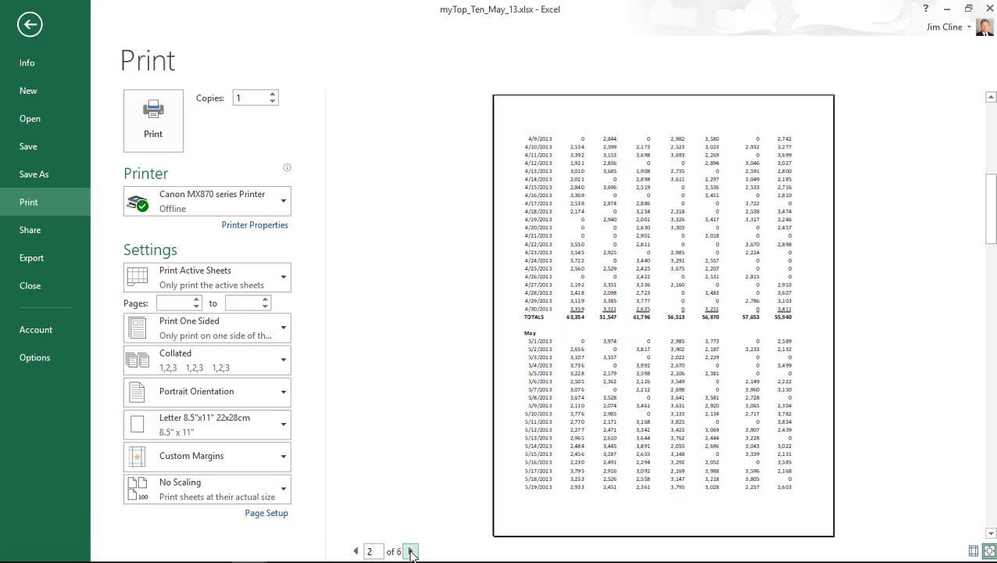
{"action": "left_click", "coordinate": [411, 551]}
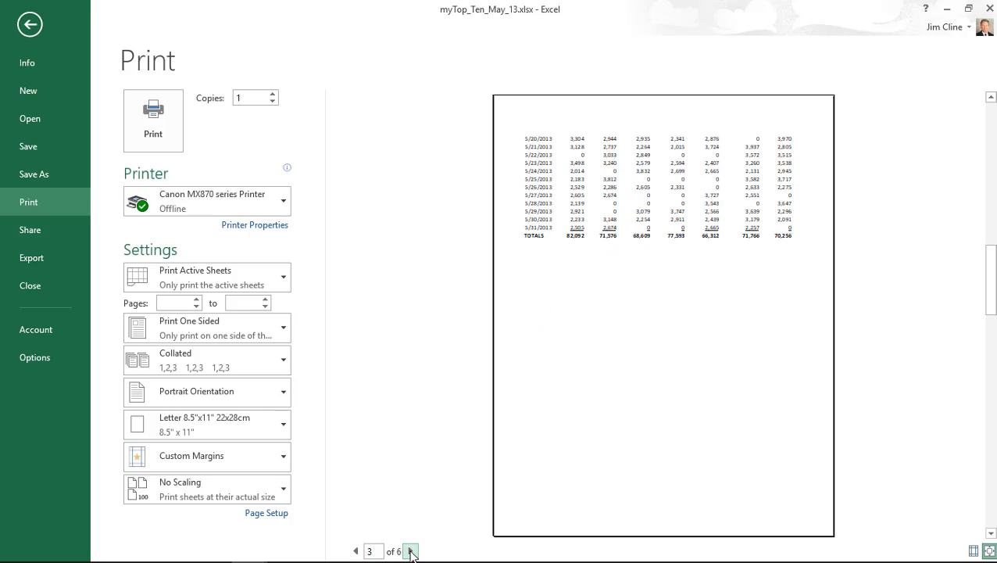
{"action": "left_click", "coordinate": [411, 551]}
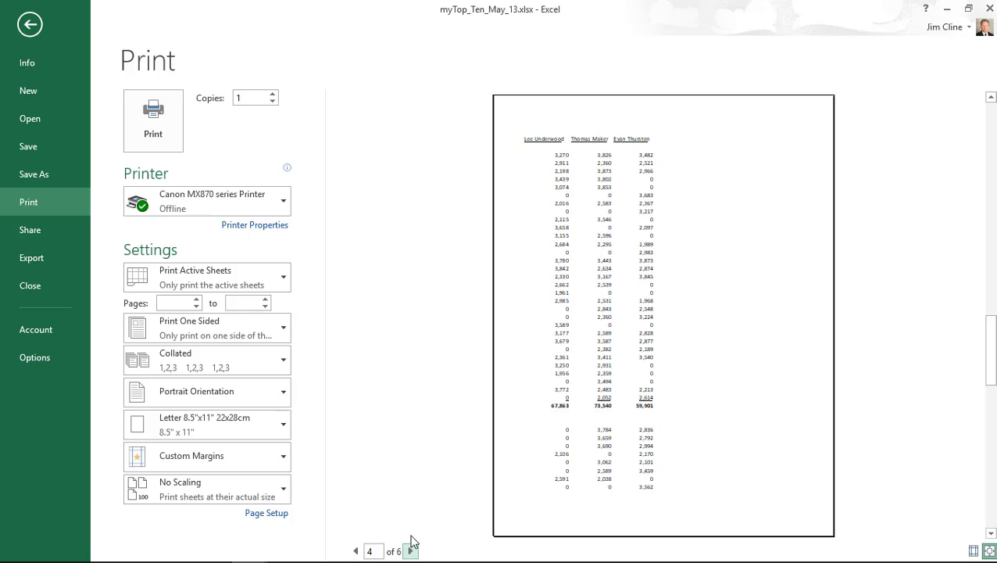
- Switch the printout to landscape orientation, which makes it 8 pages
{"action": "left_click", "coordinate": [251, 397]}
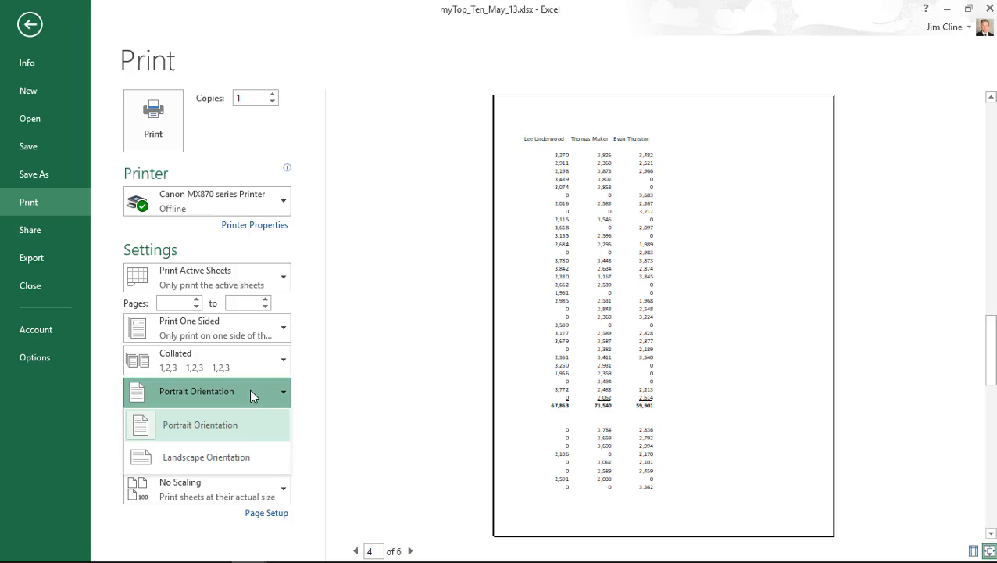
{"action": "left_click", "coordinate": [238, 455]}
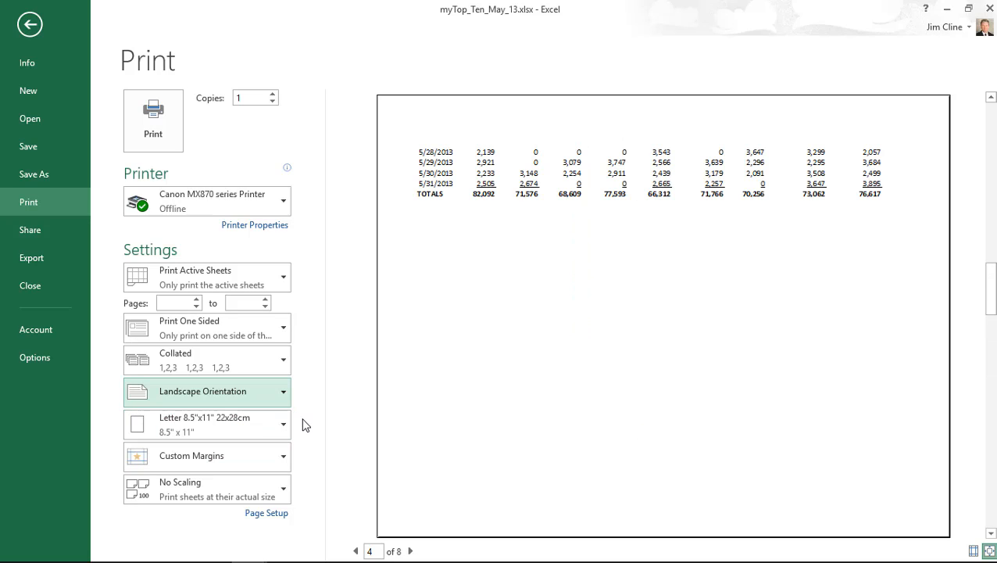
{"action": "left_click", "coordinate": [355, 552]}
{"action": "left_click", "coordinate": [355, 551]}
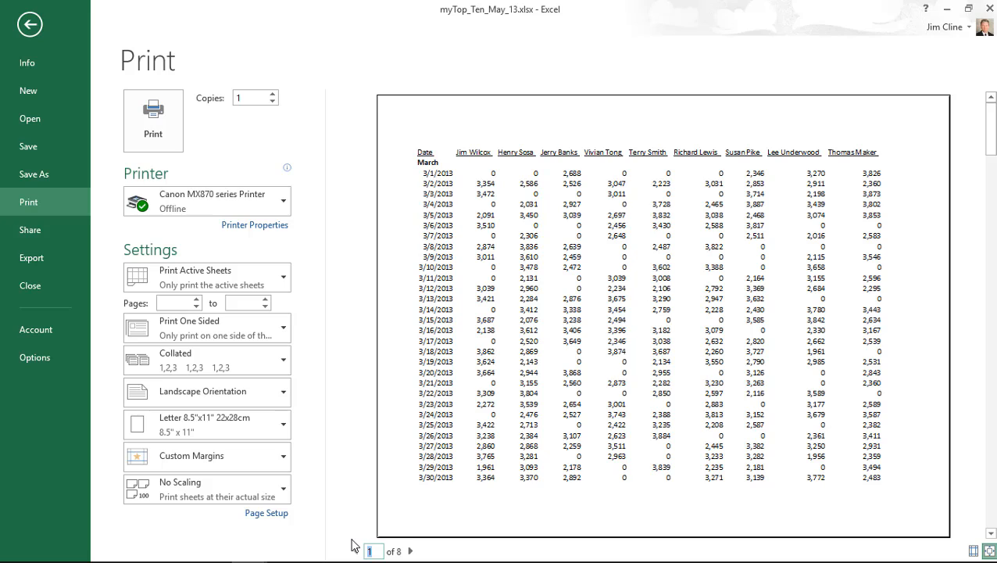
- Review landscape pages 2 through 5, then return to page 1
{"action": "left_click", "coordinate": [411, 552]}
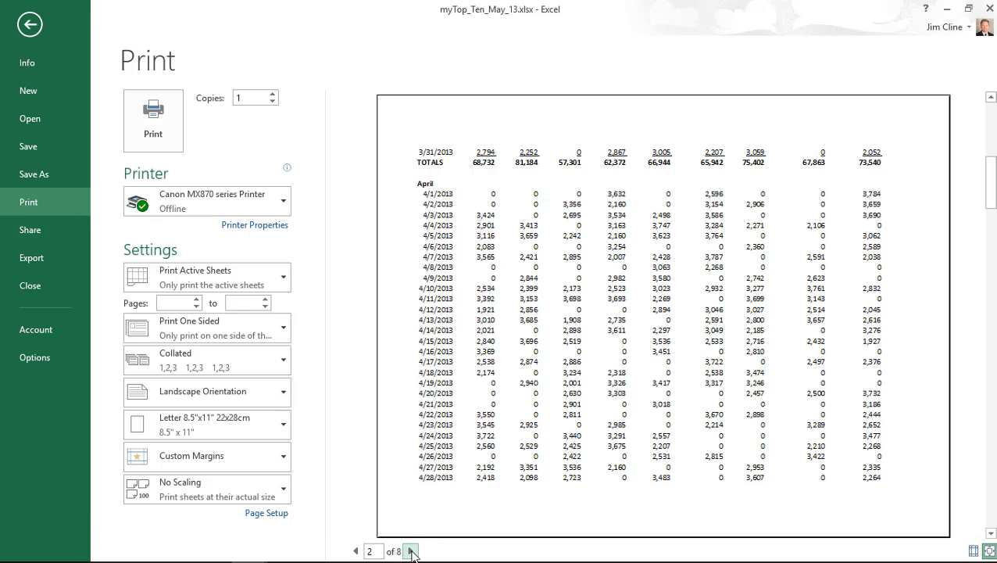
{"action": "left_click", "coordinate": [411, 552]}
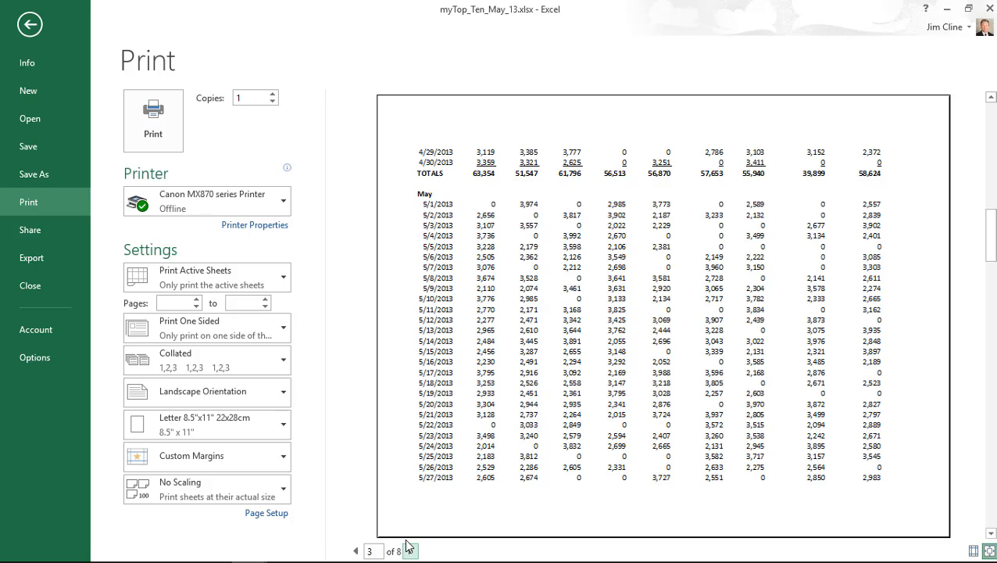
{"action": "left_click", "coordinate": [410, 551]}
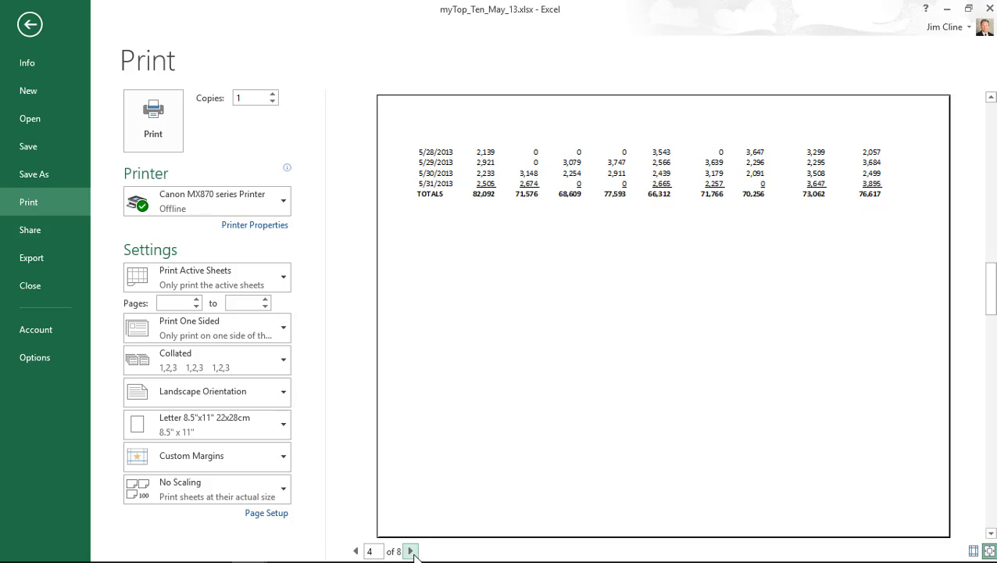
{"action": "left_click", "coordinate": [412, 551]}
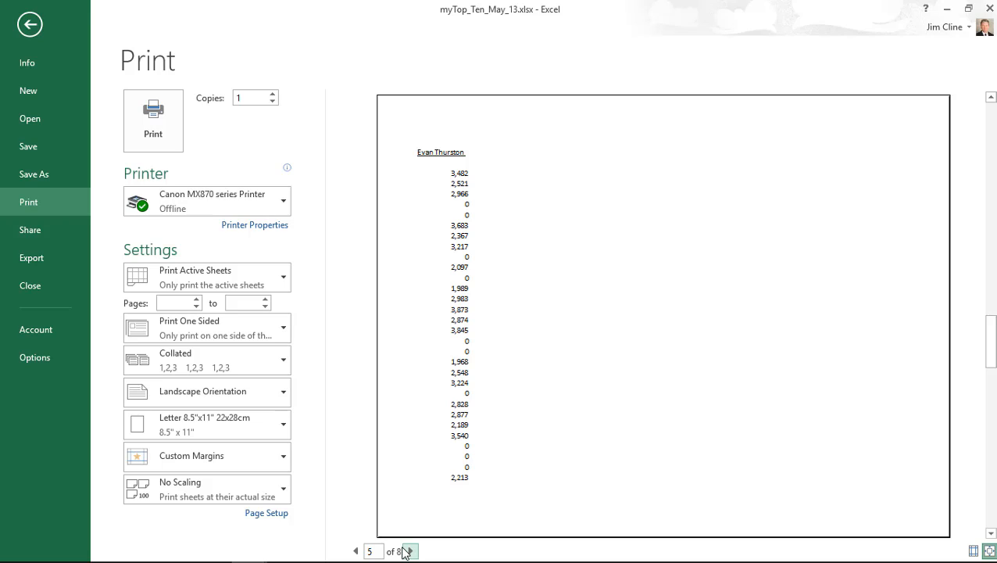
{"action": "left_click", "coordinate": [355, 551]}
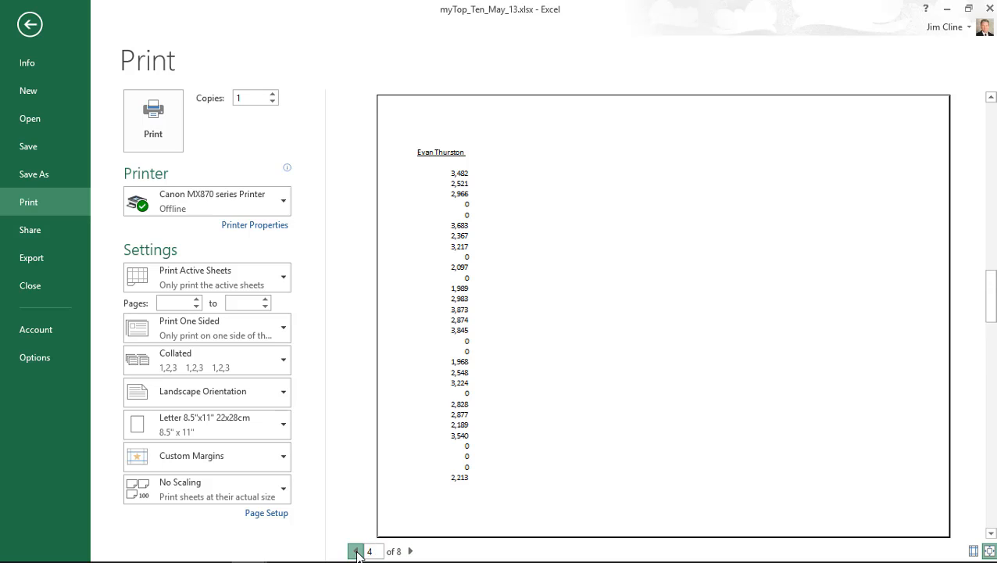
{"action": "left_click", "coordinate": [356, 551]}
{"action": "left_click", "coordinate": [355, 551]}
{"action": "left_click", "coordinate": [356, 550]}
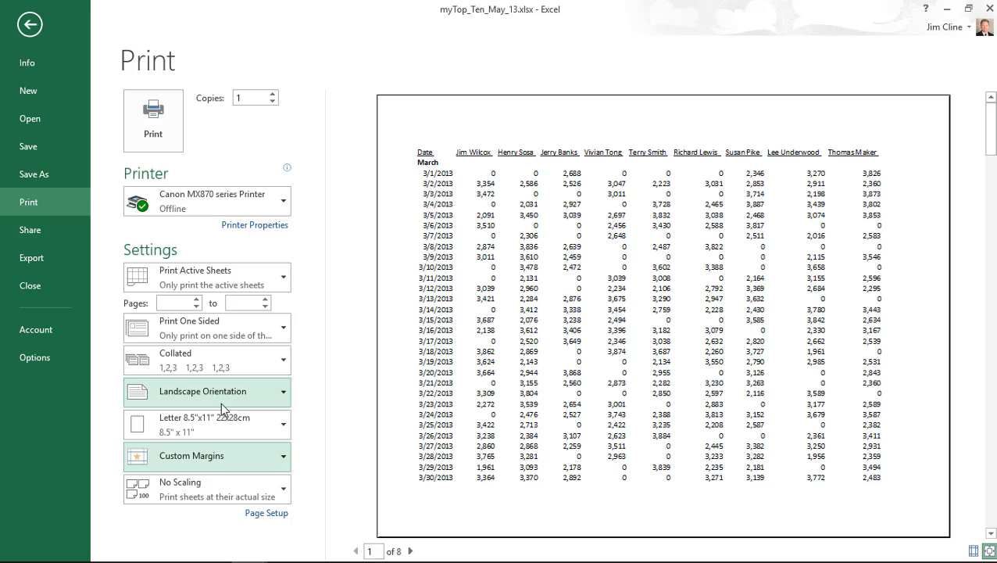
- Apply Normal margins to the landscape printout, cutting it from 8 to 6 pages
{"action": "left_click", "coordinate": [216, 459]}
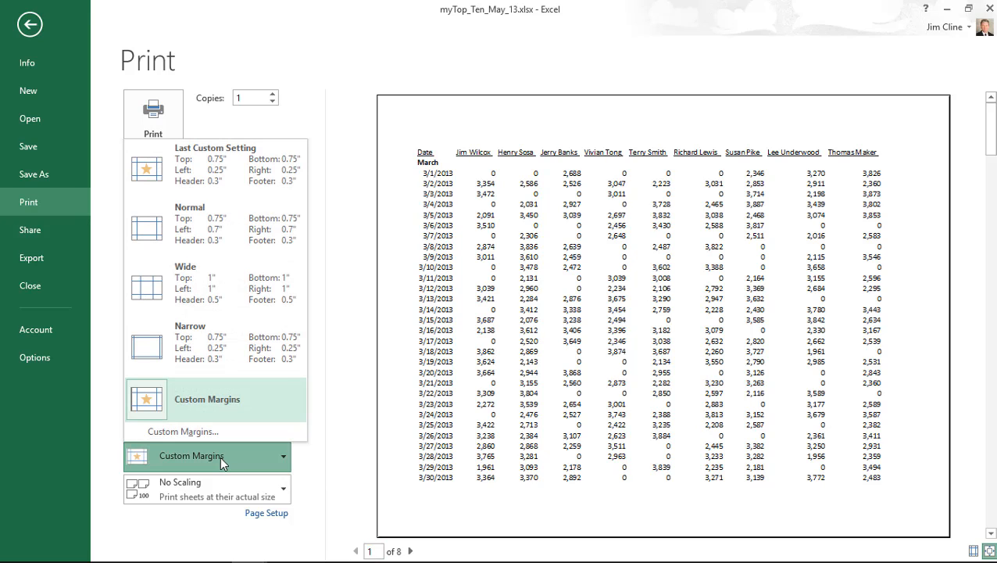
{"action": "left_click", "coordinate": [209, 404]}
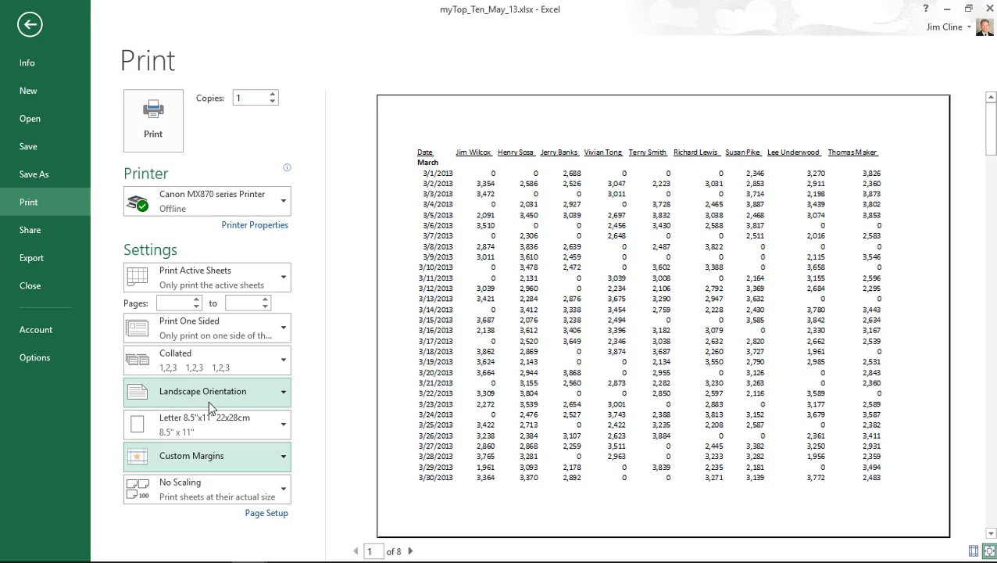
{"action": "left_click", "coordinate": [238, 460]}
{"action": "left_click", "coordinate": [248, 263]}
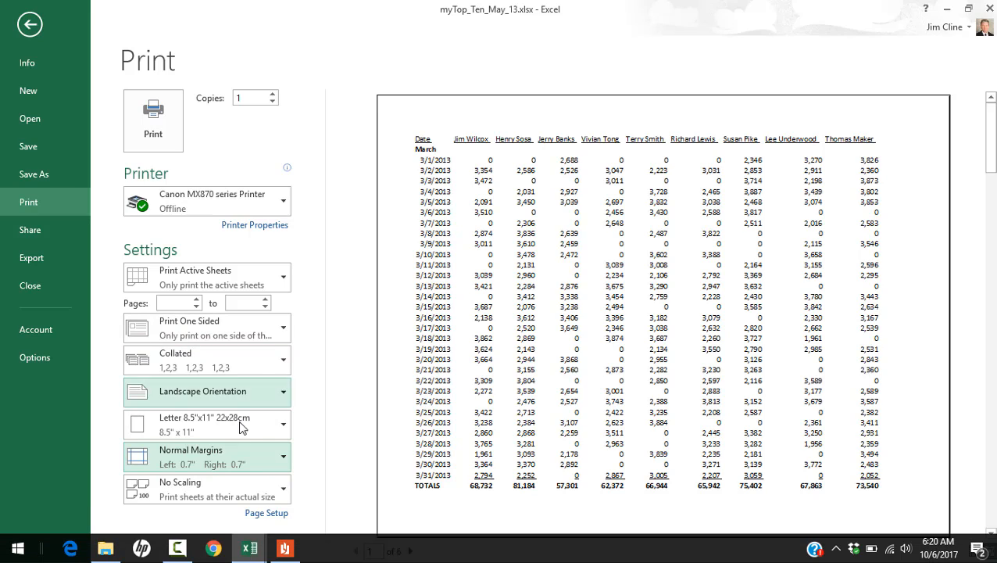
{"action": "left_click", "coordinate": [224, 462]}
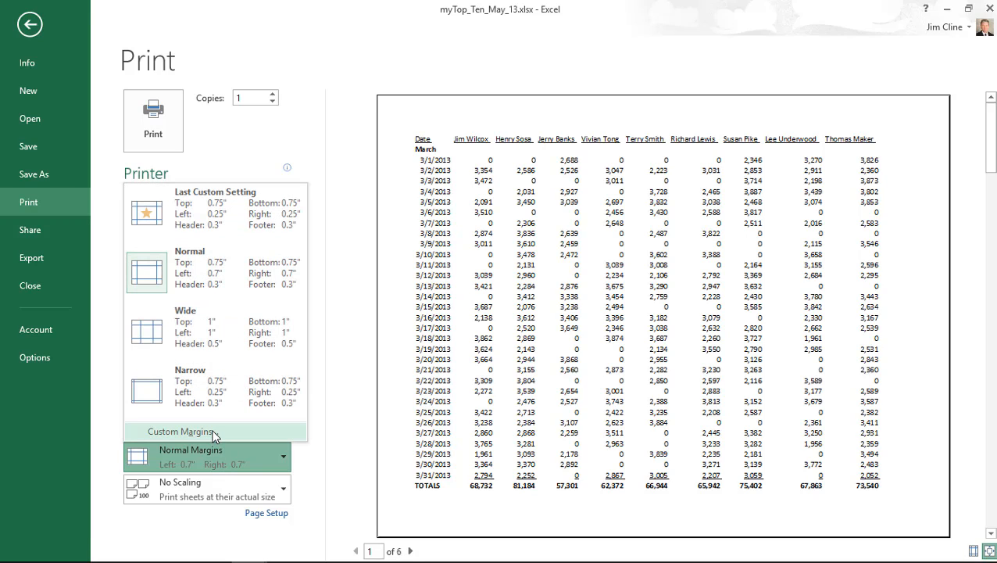
- Set custom margins of 0.25 left/right and 0.5 top/bottom, centered horizontally and vertically
{"action": "left_click", "coordinate": [212, 434]}
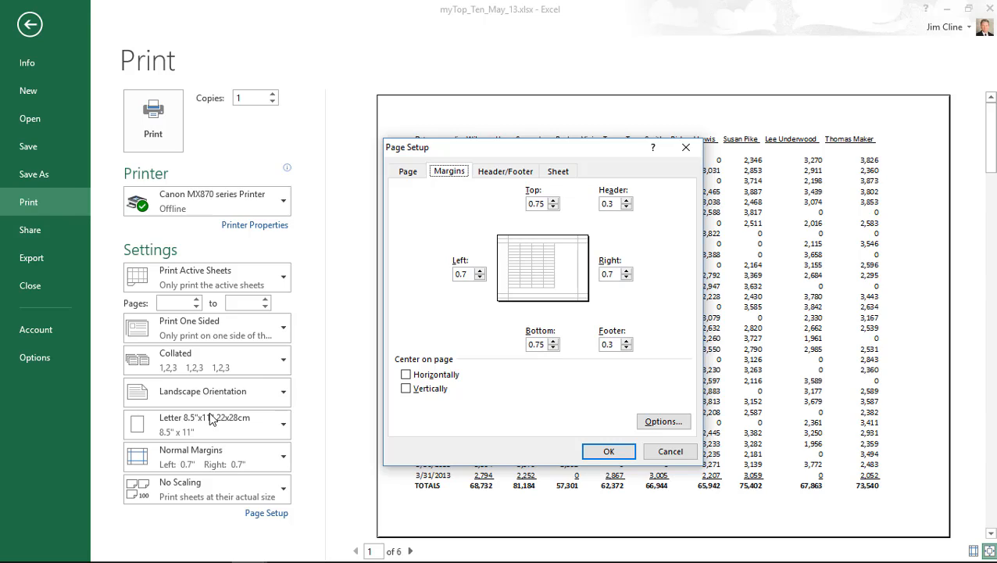
{"action": "left_click", "coordinate": [480, 278]}
{"action": "left_click", "coordinate": [480, 278]}
{"action": "left_click", "coordinate": [480, 278]}
{"action": "left_click", "coordinate": [479, 271]}
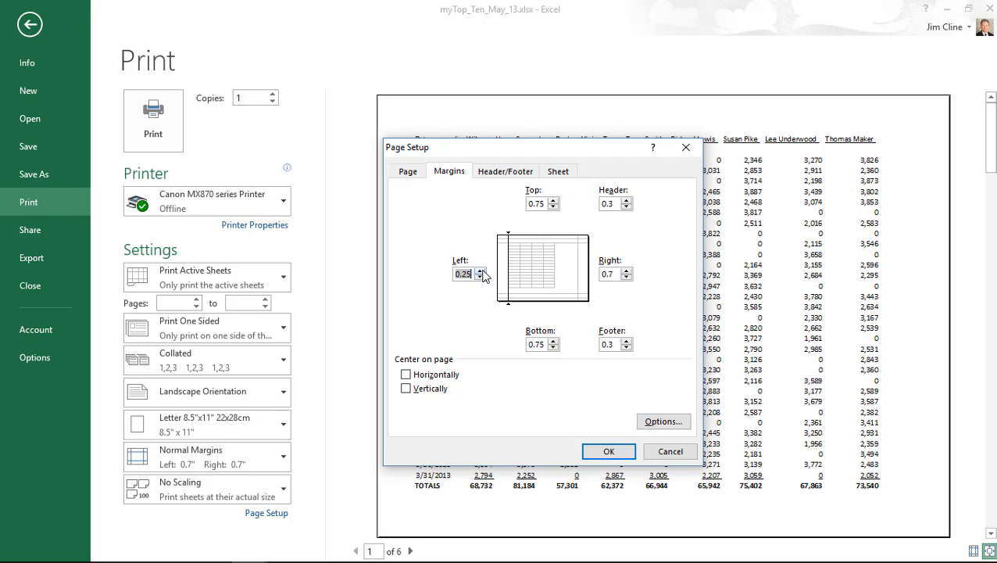
{"action": "left_click", "coordinate": [626, 278]}
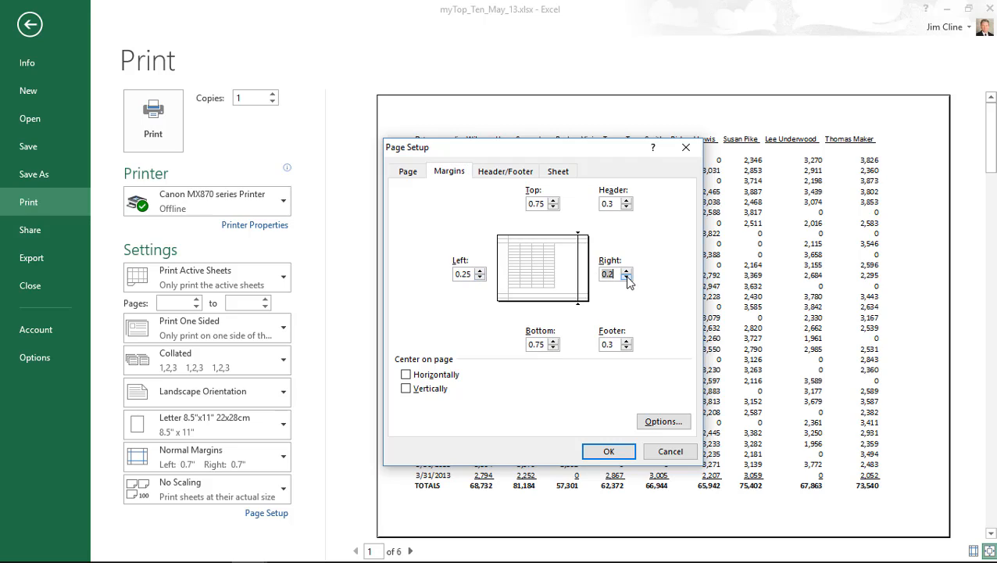
{"action": "left_click", "coordinate": [627, 278]}
{"action": "left_click", "coordinate": [552, 207]}
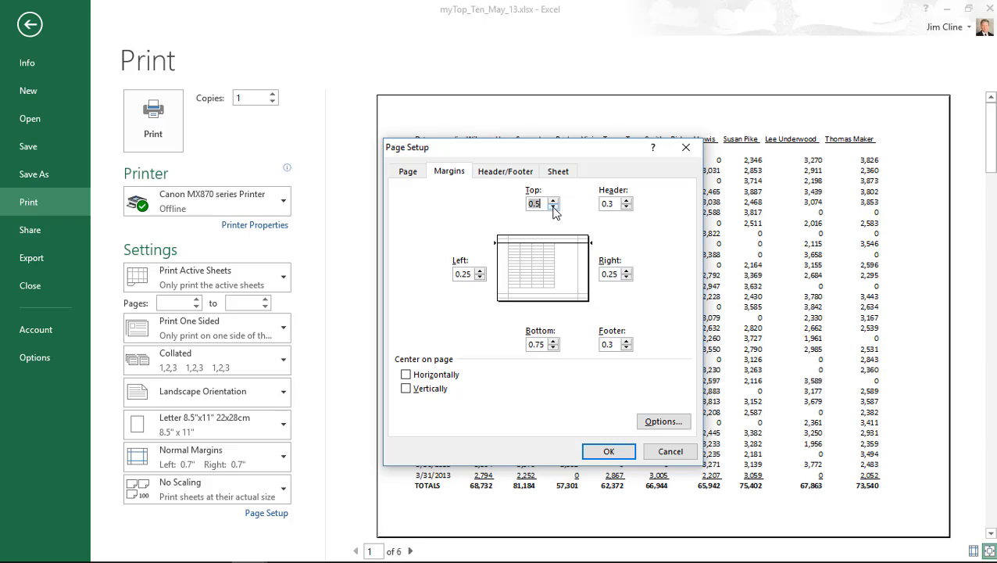
{"action": "left_click", "coordinate": [553, 348]}
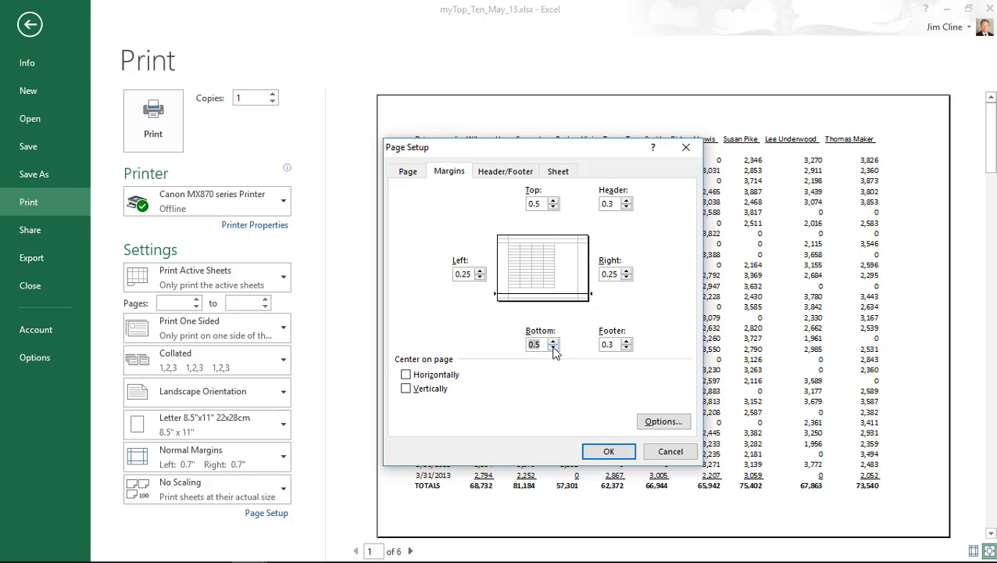
{"action": "left_click", "coordinate": [406, 375]}
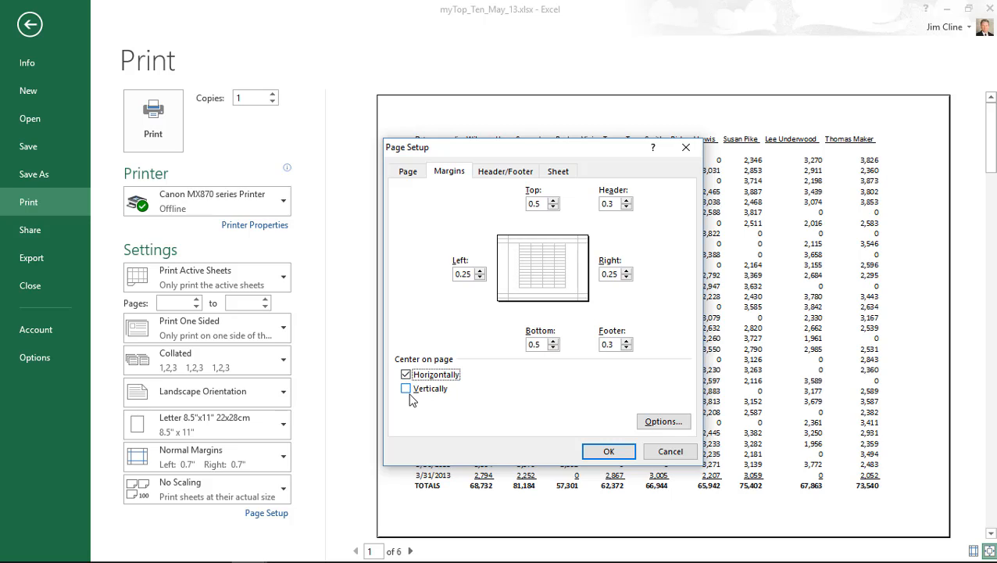
{"action": "left_click", "coordinate": [406, 389]}
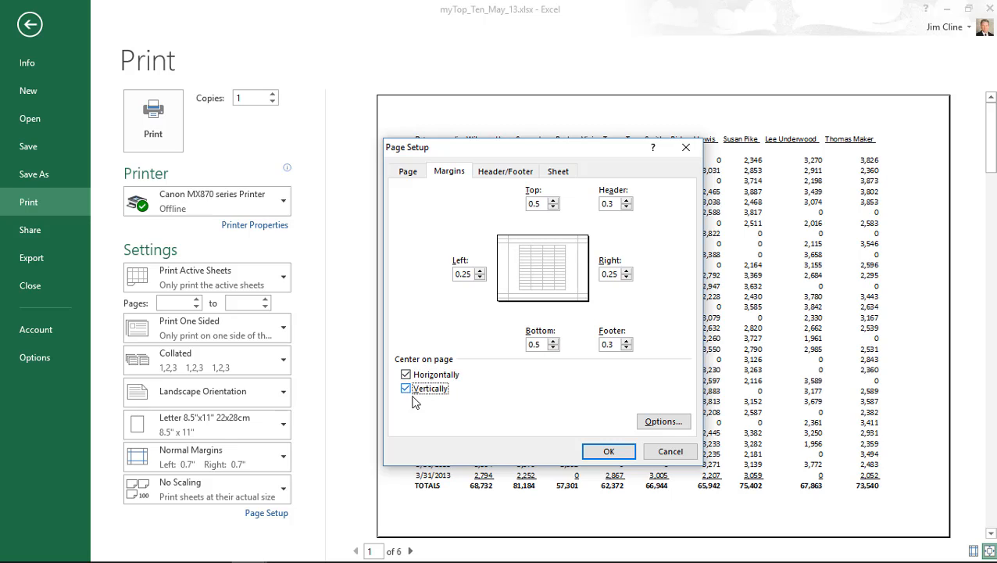
{"action": "left_click", "coordinate": [611, 452]}
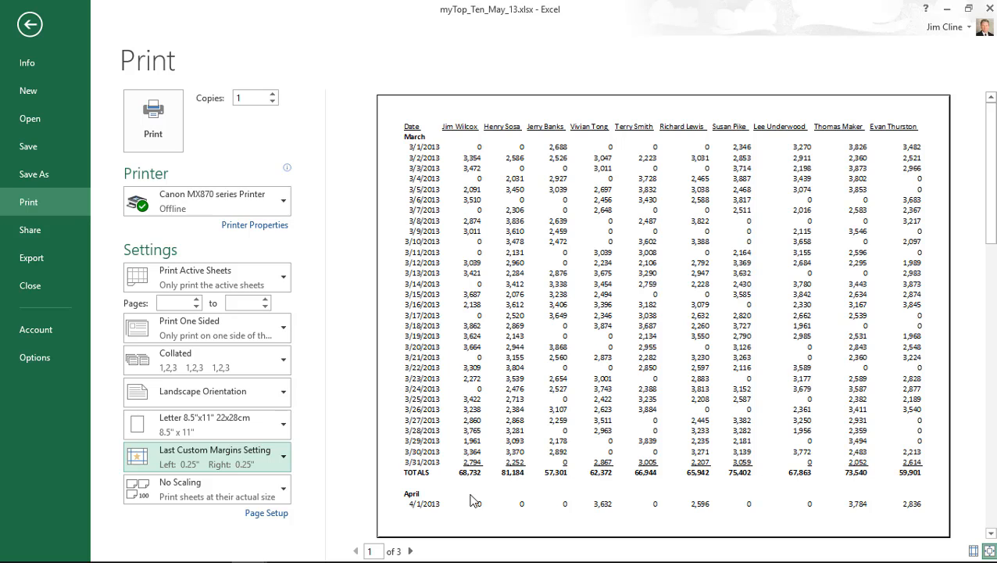
- Leave the 3-page print preview and return to the worksheet
{"action": "left_click", "coordinate": [27, 27]}
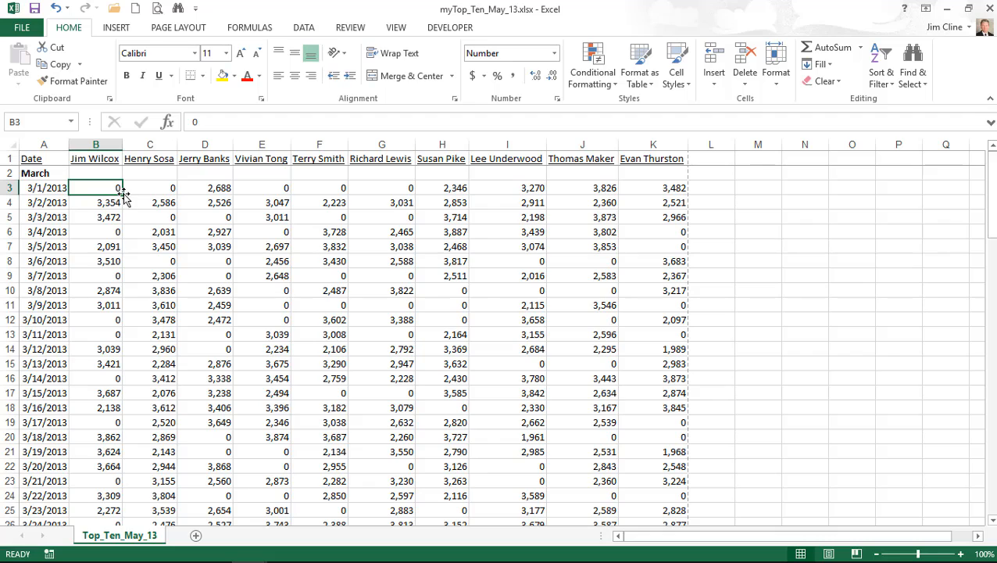
- Select the April heading in cell A36 and bring up the Page Layout Breaks menu
{"action": "left_click", "coordinate": [182, 30]}
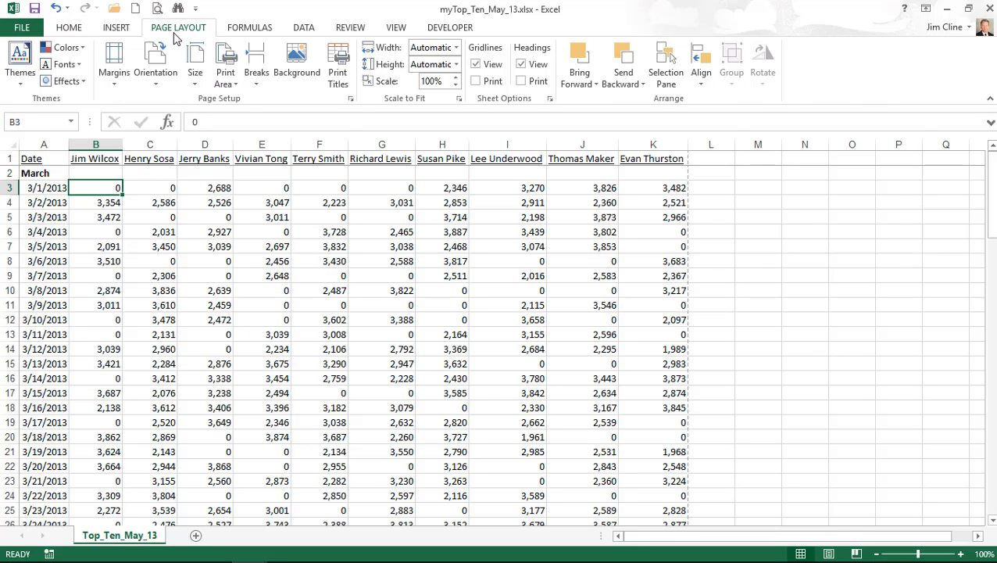
{"action": "scroll", "coordinate": [158, 290], "scroll_direction": "down", "scroll_amount": 1}
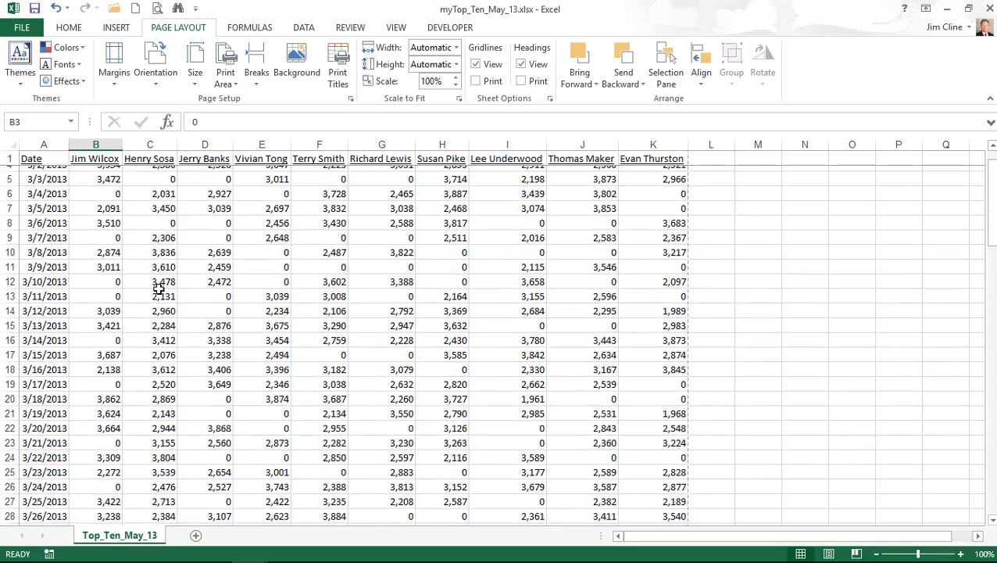
{"action": "scroll", "coordinate": [158, 289], "scroll_direction": "down", "scroll_amount": 7}
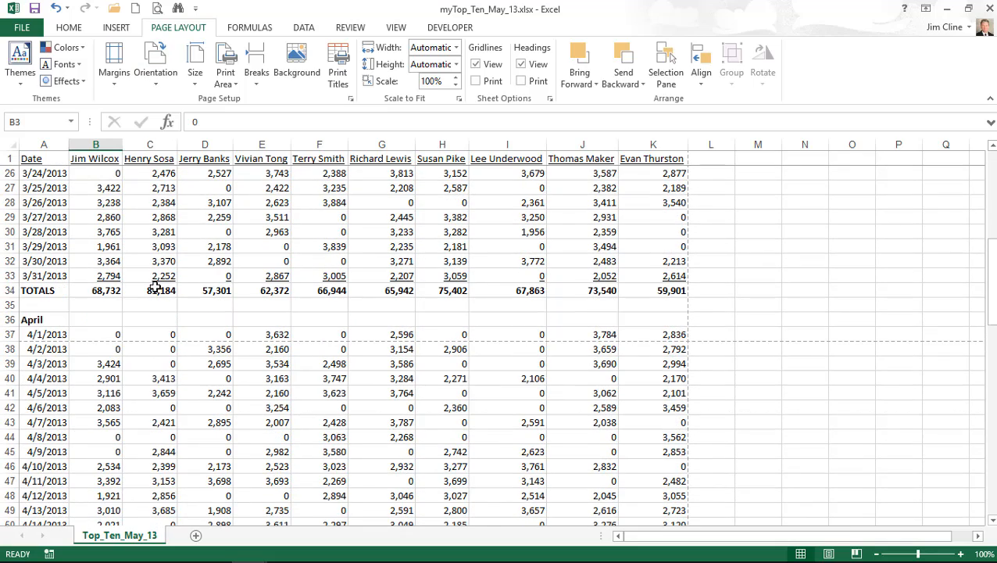
{"action": "left_click", "coordinate": [48, 320]}
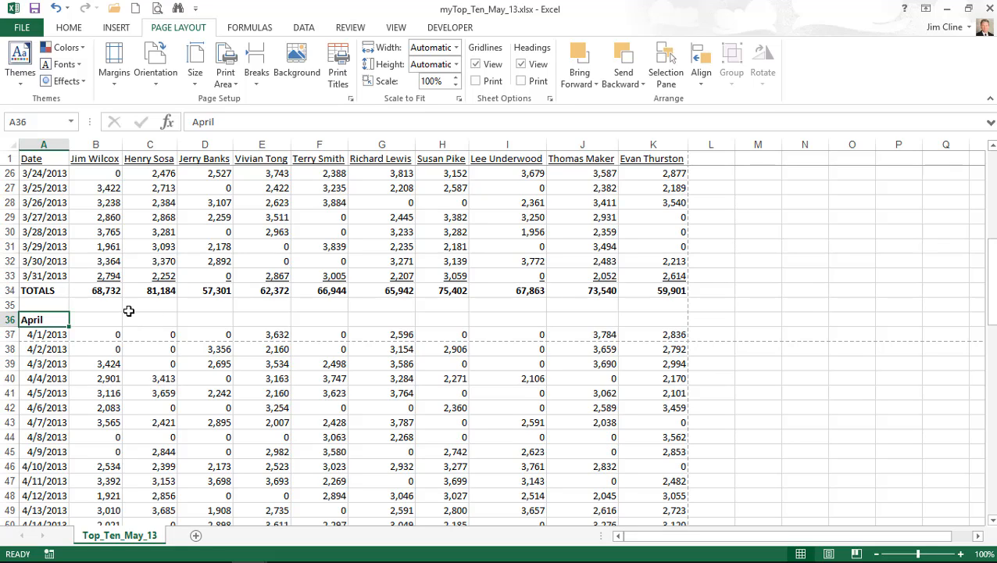
{"action": "left_click", "coordinate": [262, 65]}
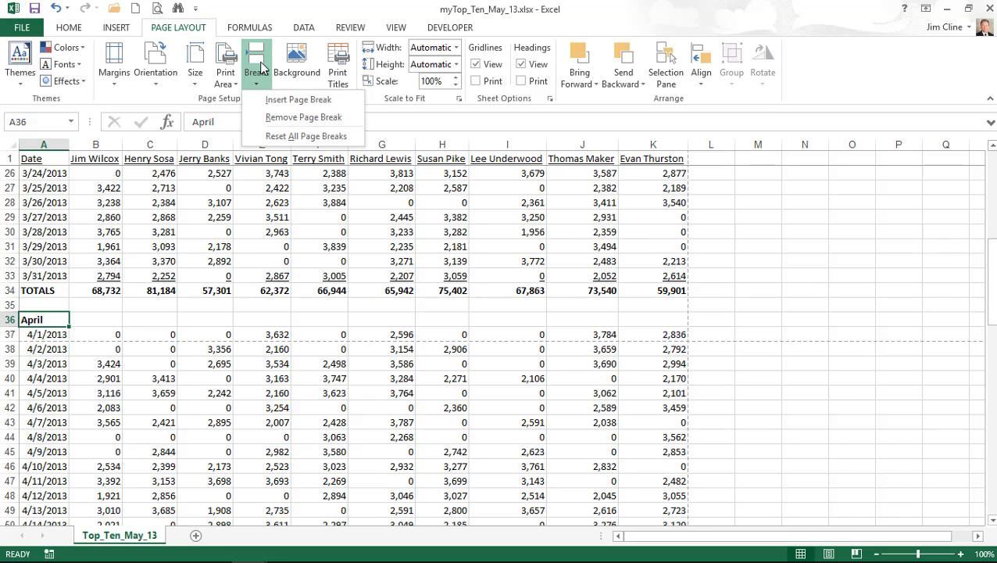
- Insert manual page breaks above the April heading (A36) and the May heading (A69)
{"action": "left_click", "coordinate": [298, 99]}
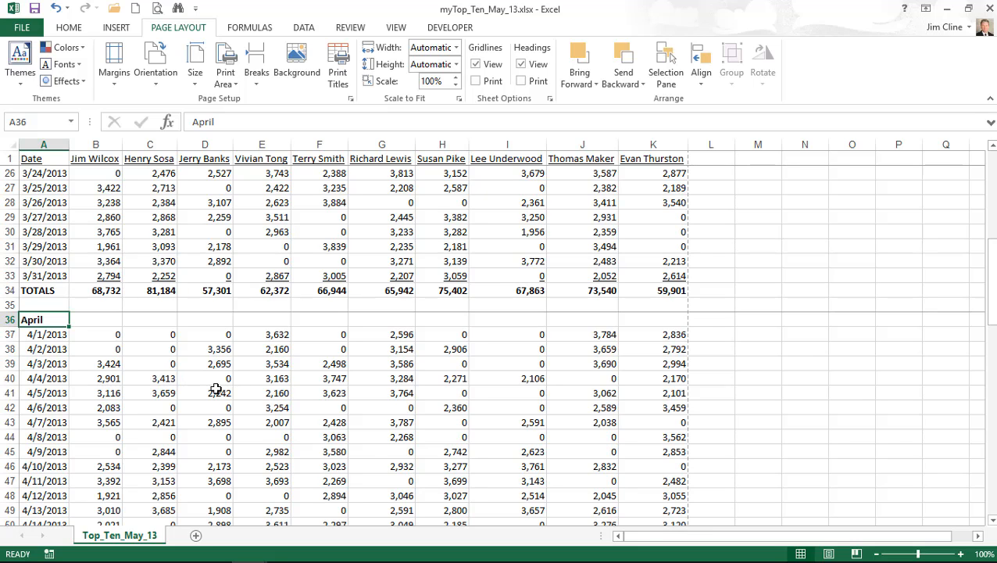
{"action": "scroll", "coordinate": [215, 389], "scroll_direction": "down", "scroll_amount": 1}
{"action": "scroll", "coordinate": [214, 389], "scroll_direction": "down", "scroll_amount": 9}
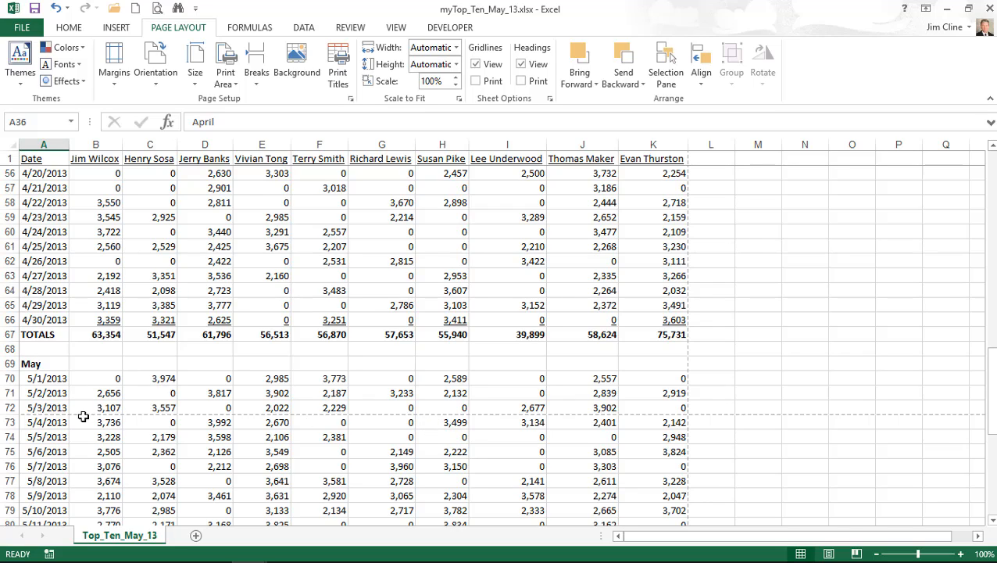
{"action": "left_click", "coordinate": [48, 364]}
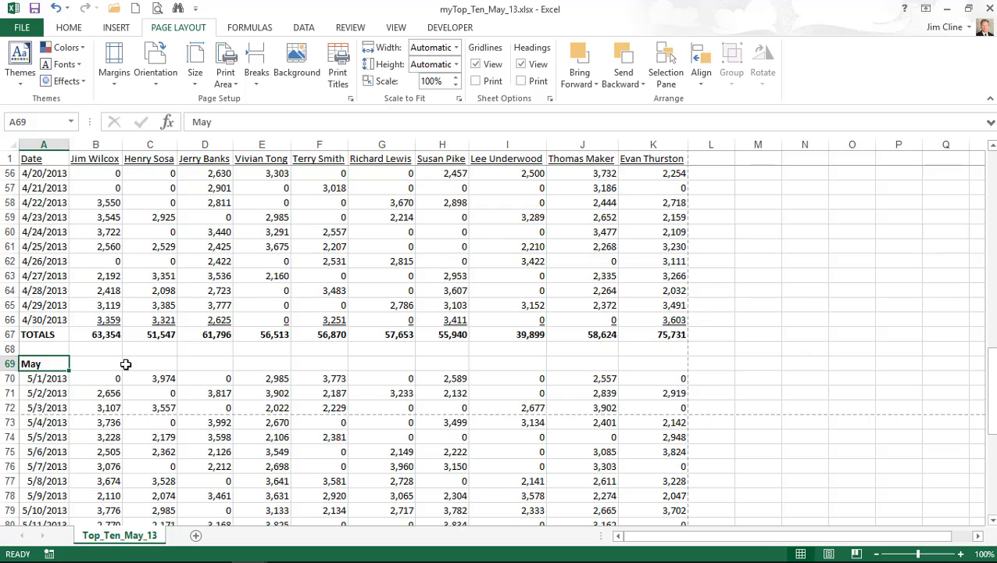
{"action": "left_click", "coordinate": [230, 70]}
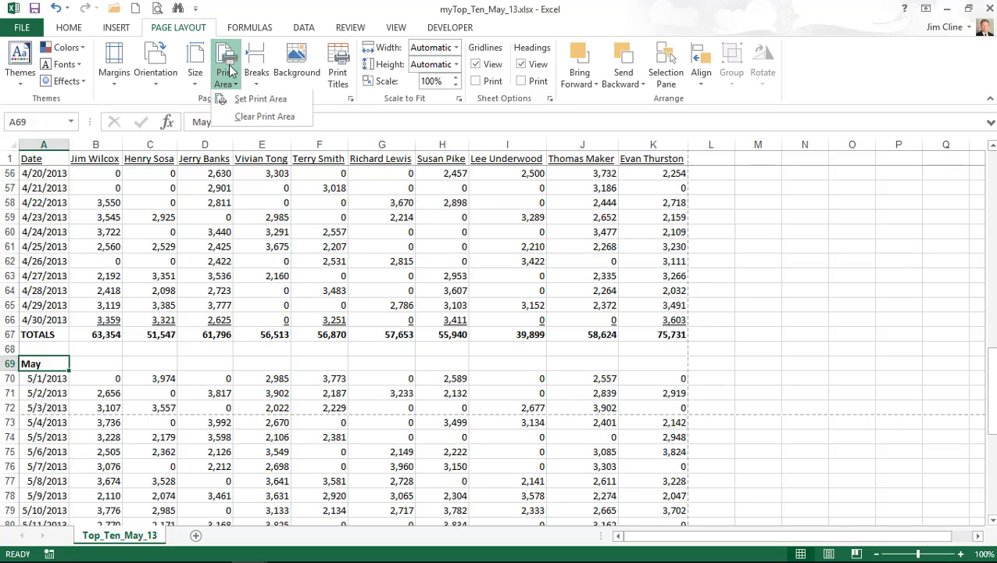
{"action": "left_click", "coordinate": [230, 70]}
{"action": "left_click", "coordinate": [256, 70]}
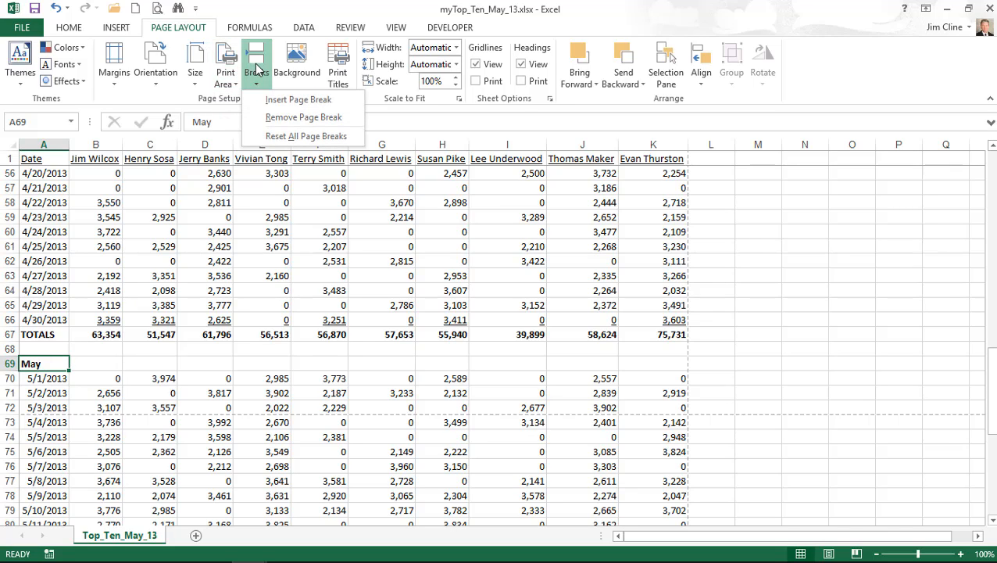
{"action": "left_click", "coordinate": [299, 100]}
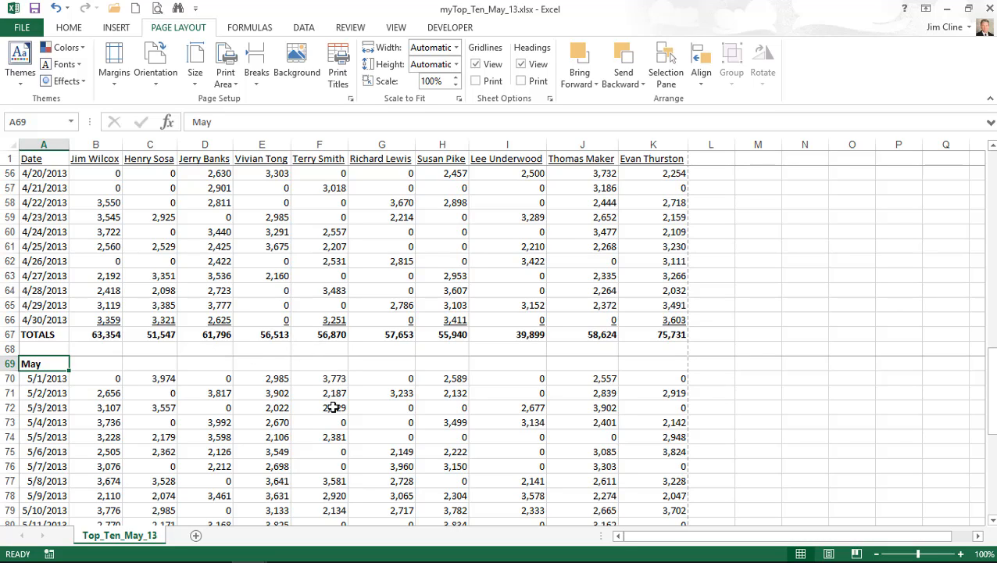
{"action": "left_click", "coordinate": [157, 8]}
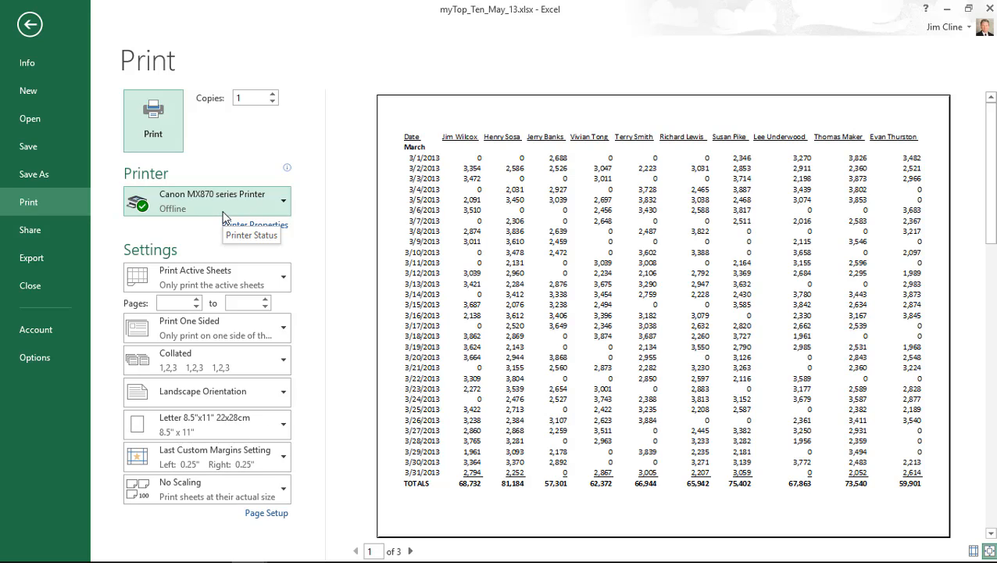
{"action": "left_click", "coordinate": [410, 551]}
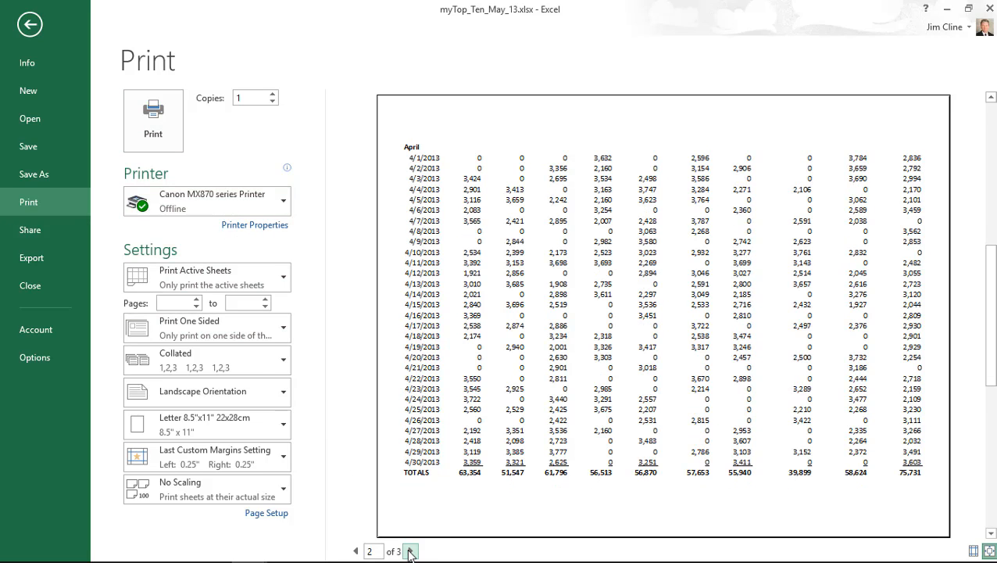
{"action": "left_click", "coordinate": [410, 552]}
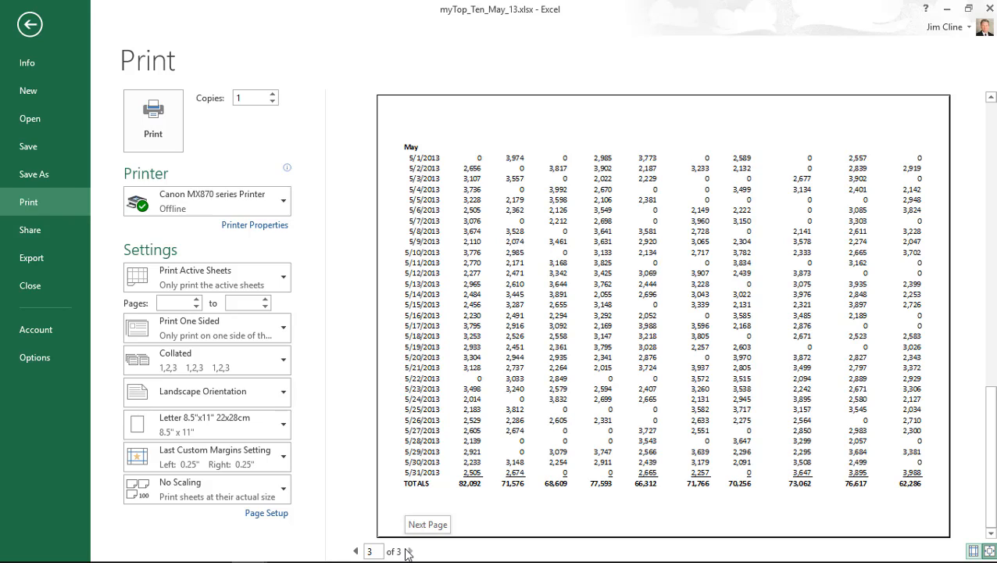
{"action": "left_click", "coordinate": [32, 26]}
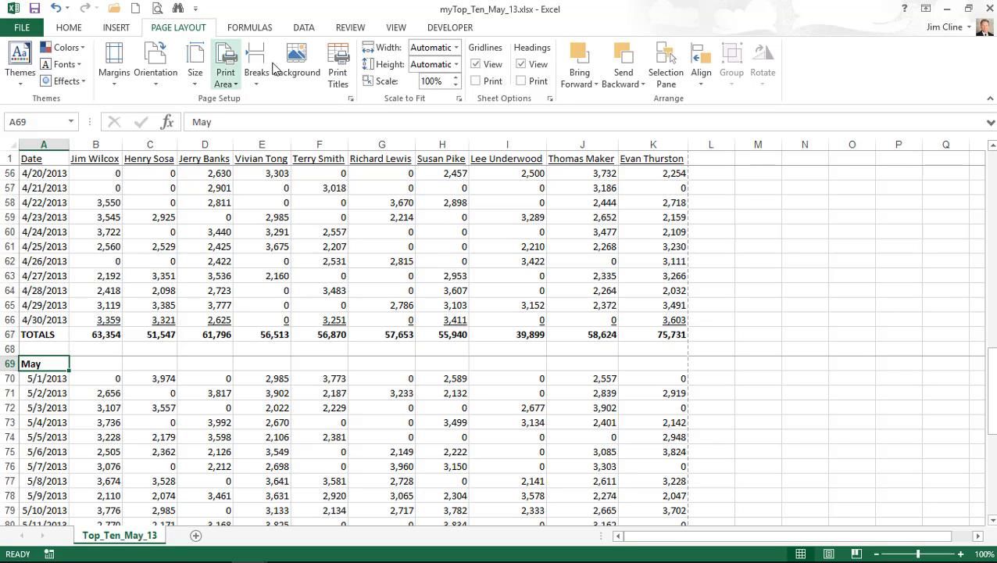
- Set Print Titles so rows $1:$1 repeat at the top of every page
{"action": "left_click", "coordinate": [344, 69]}
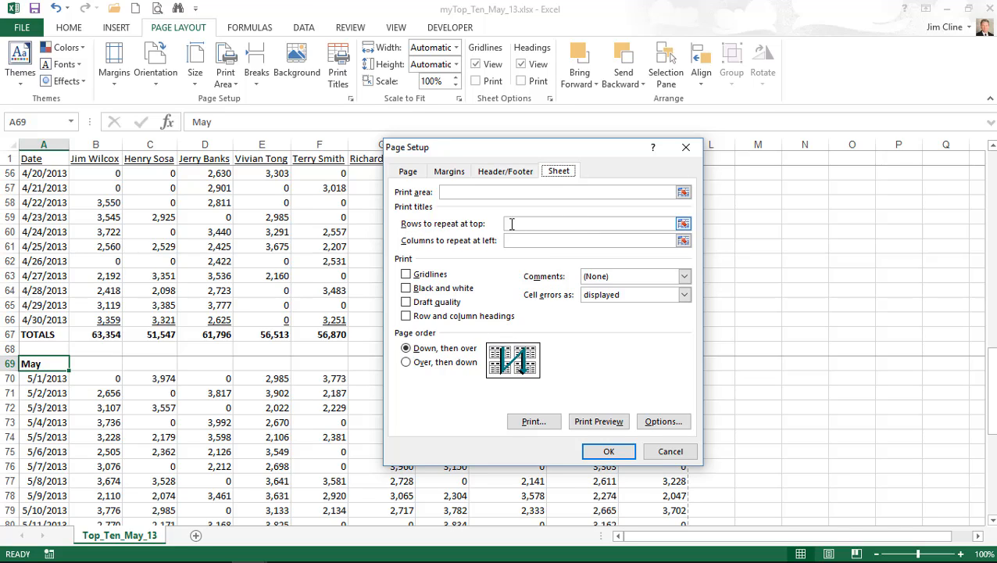
{"action": "left_click", "coordinate": [519, 223]}
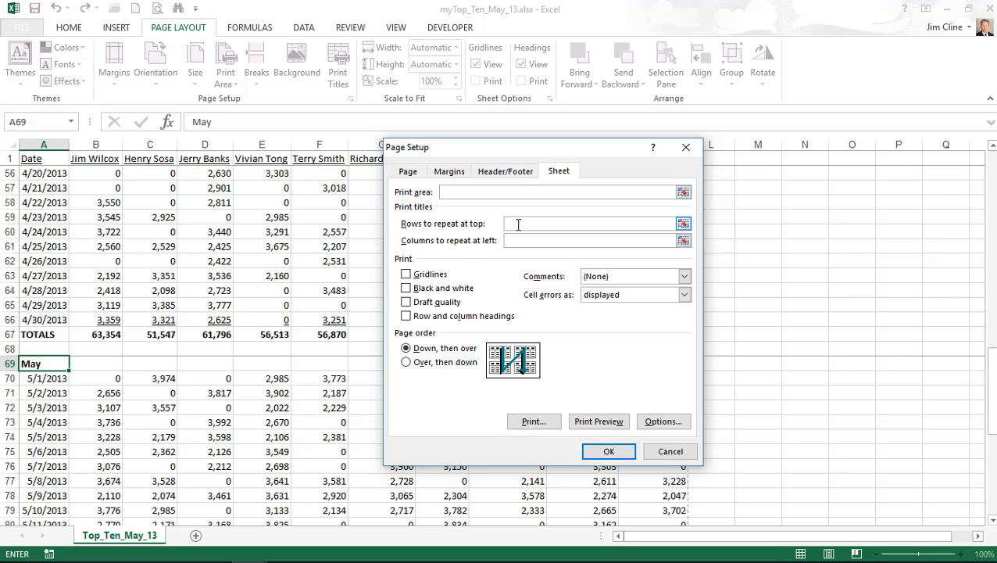
{"action": "left_click", "coordinate": [7, 157]}
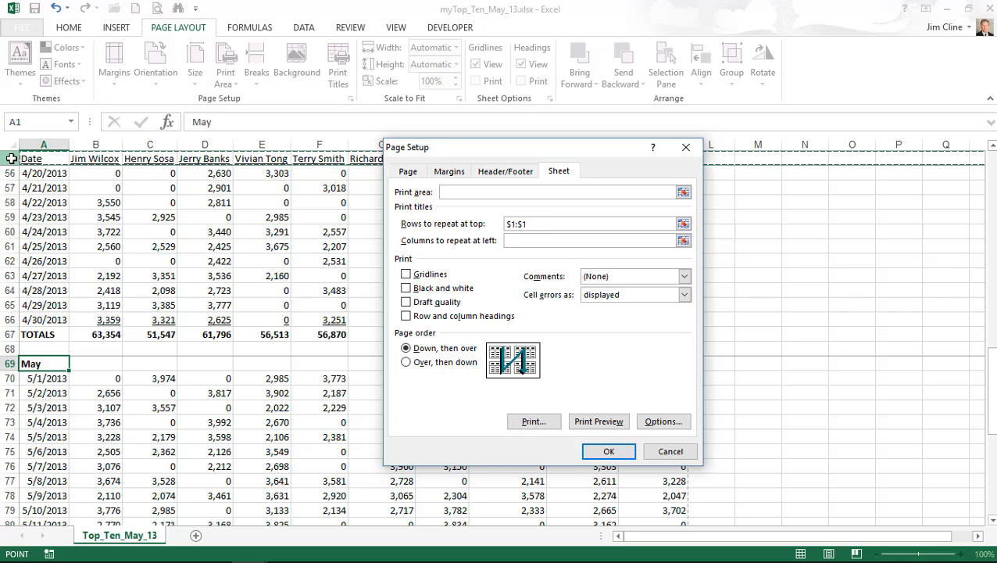
{"action": "left_click", "coordinate": [619, 453]}
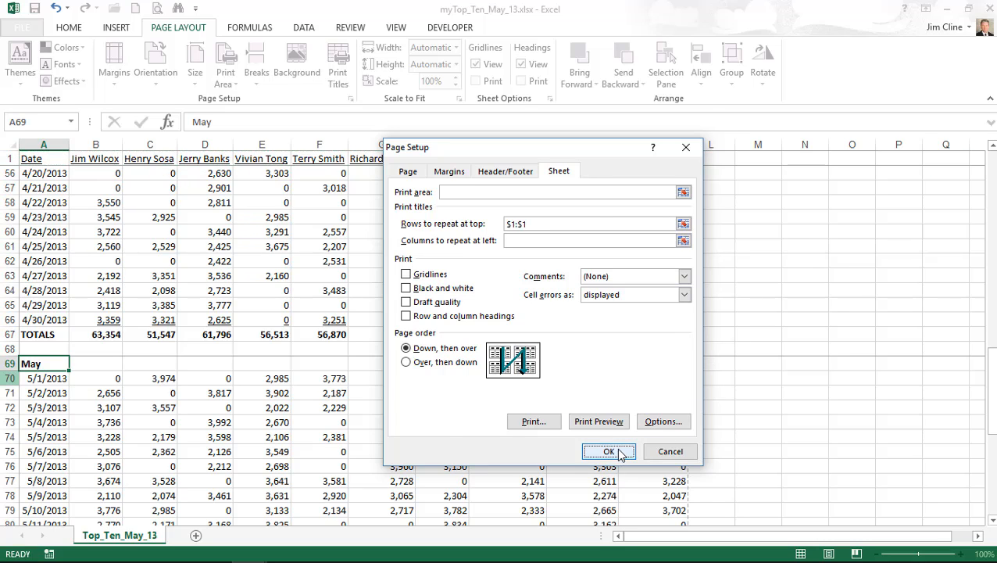
{"action": "left_click", "coordinate": [157, 7]}
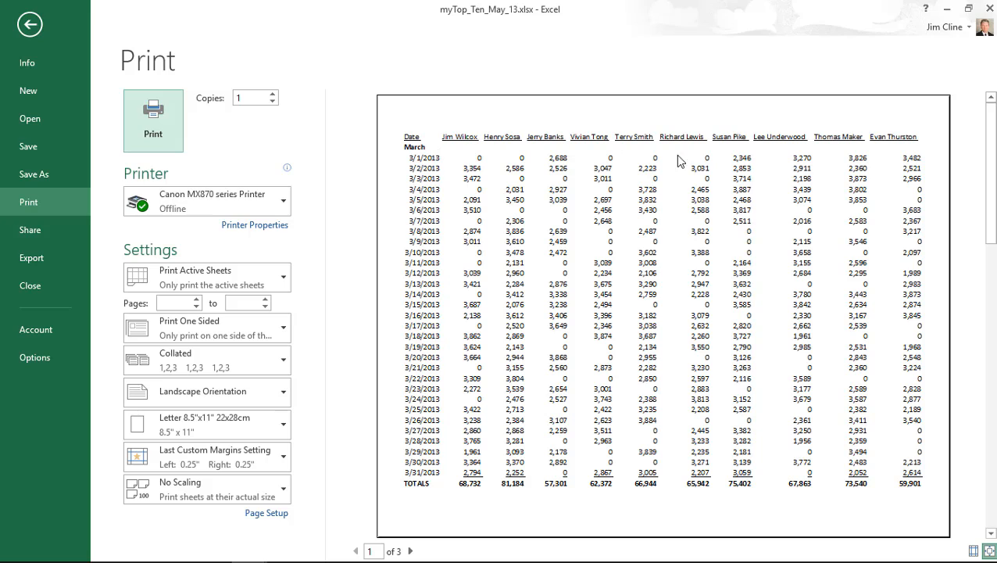
{"action": "left_click", "coordinate": [410, 552]}
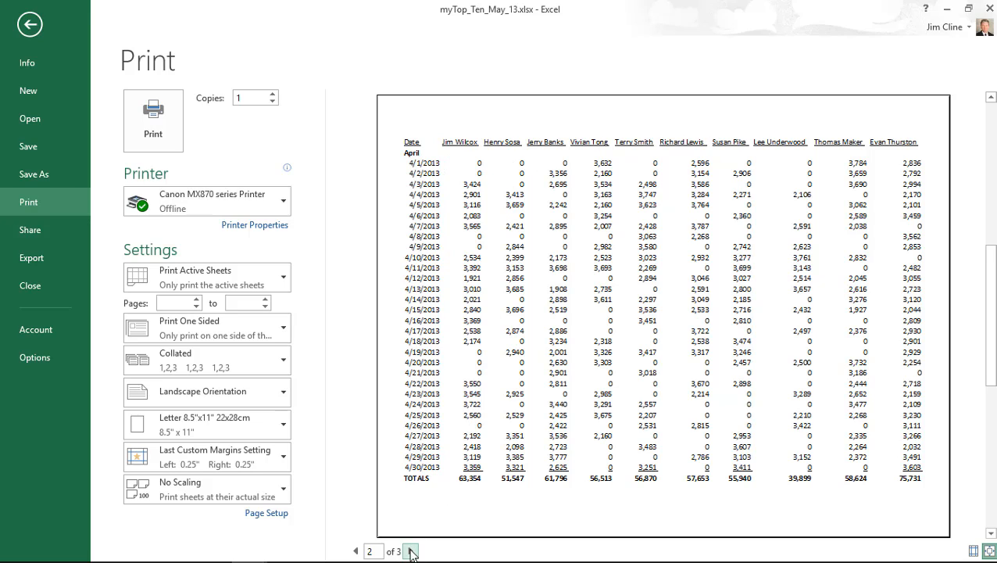
{"action": "left_click", "coordinate": [411, 551]}
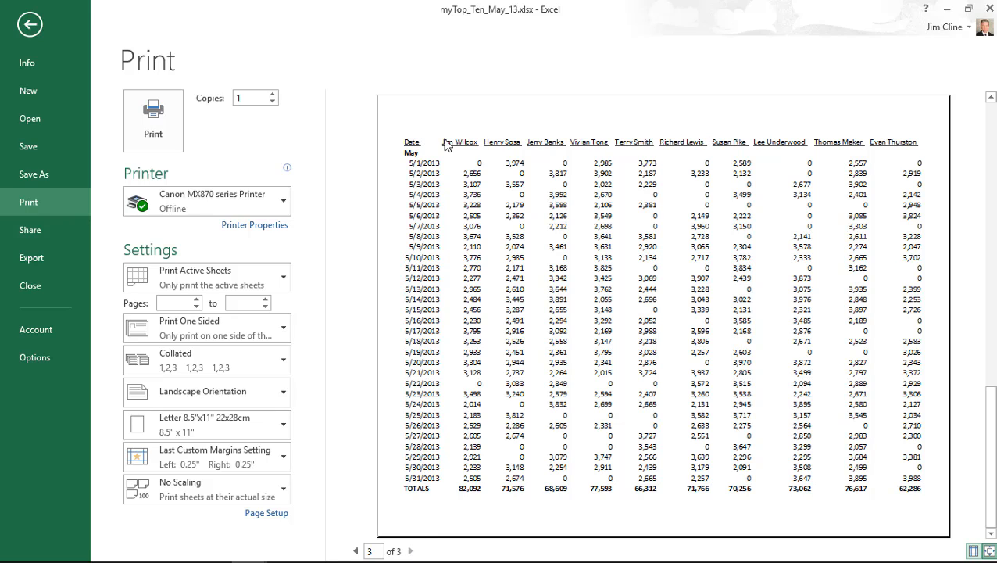
{"action": "left_click", "coordinate": [30, 25]}
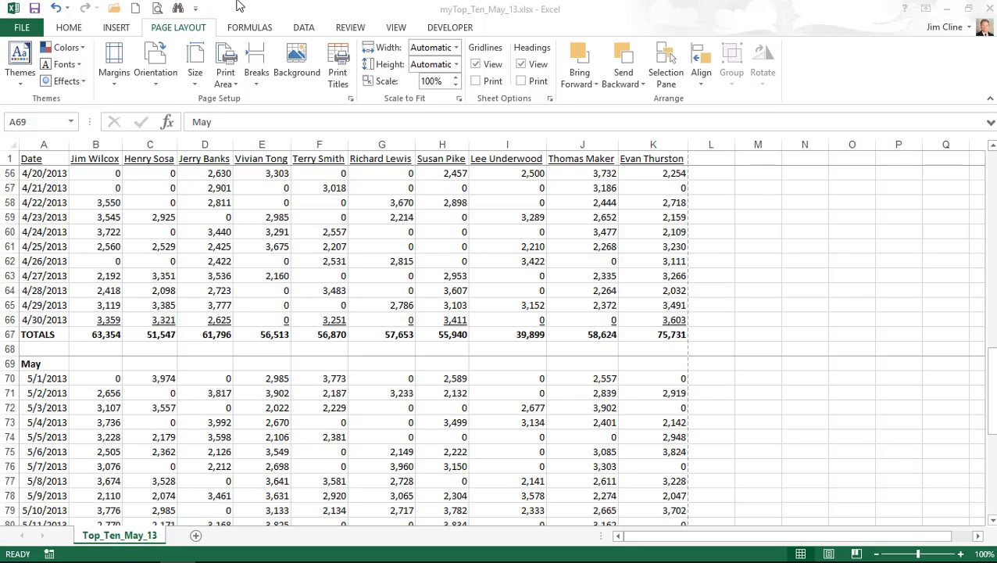
{"action": "left_click", "coordinate": [157, 10]}
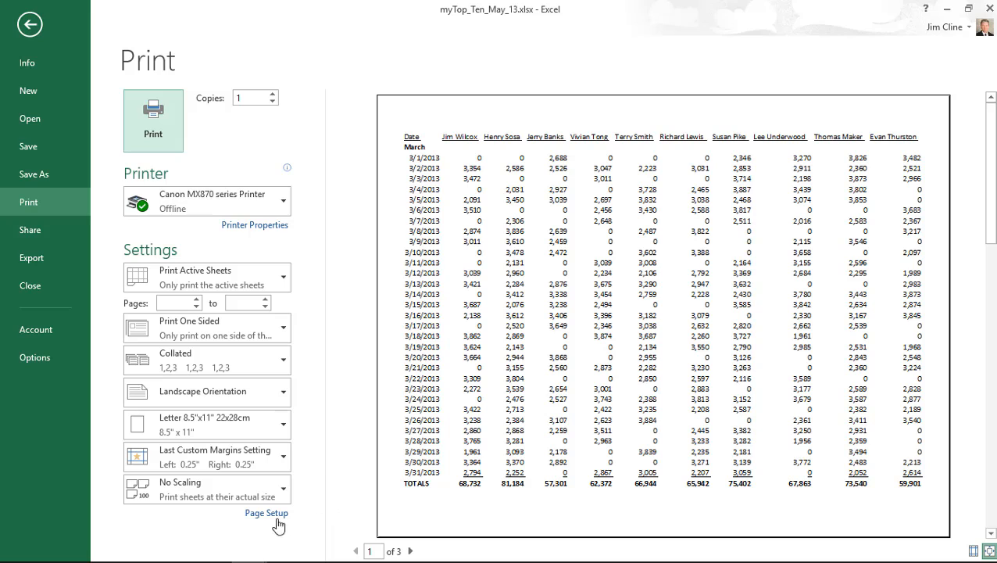
- Go to the Header/Footer tab of Page Setup and start a Custom Header
{"action": "left_click", "coordinate": [271, 516]}
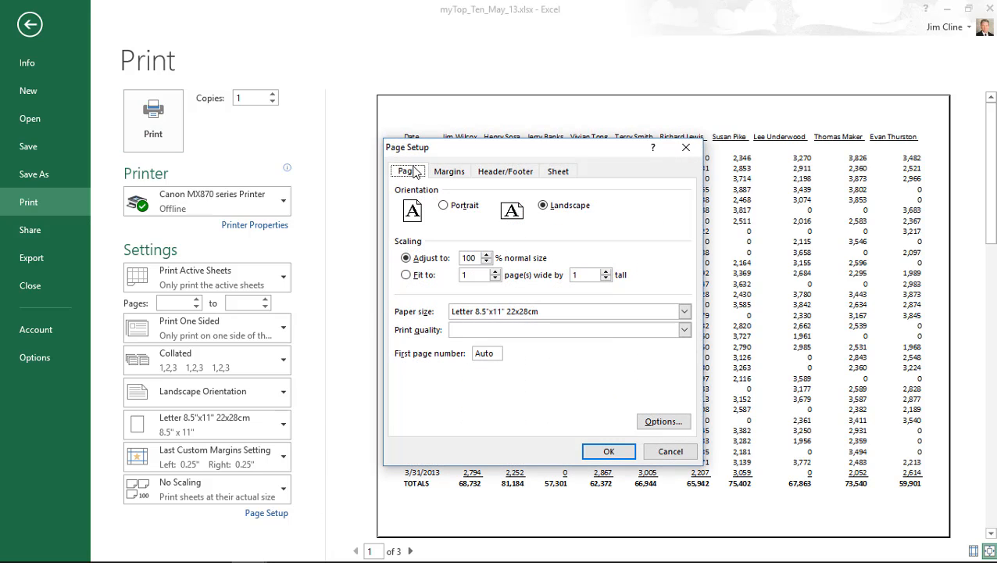
{"action": "left_click", "coordinate": [504, 173]}
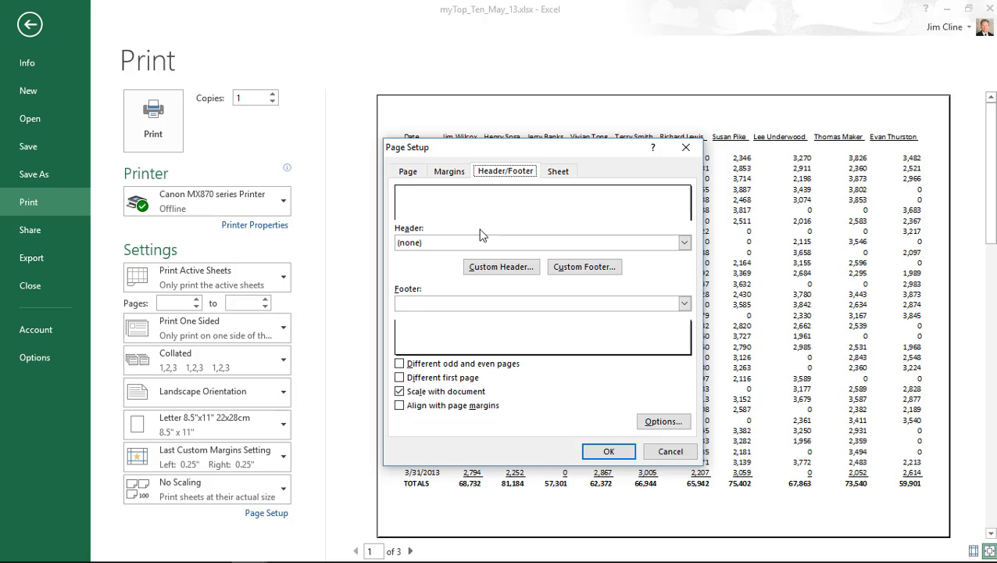
{"action": "left_click", "coordinate": [501, 267]}
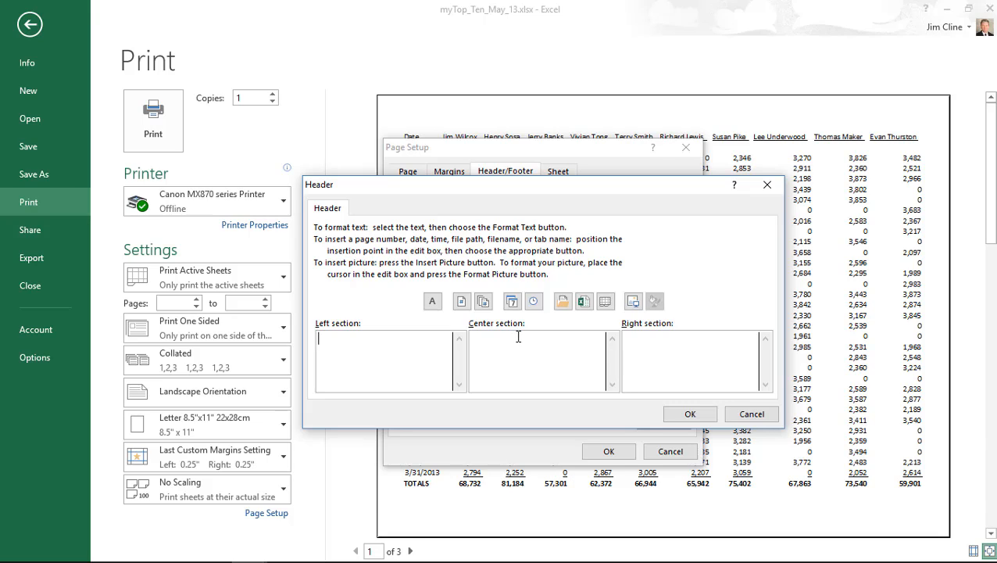
- Enter 'TOP TEN REPORT' and 'As of May 31, 2013' on two center-section lines, then select the first
{"action": "left_click", "coordinate": [518, 336]}
{"action": "type", "text": "TOP TEN REPORT"}
{"action": "key", "text": "Return"}
{"action": "type", "text": "As of May 31, 2013"}
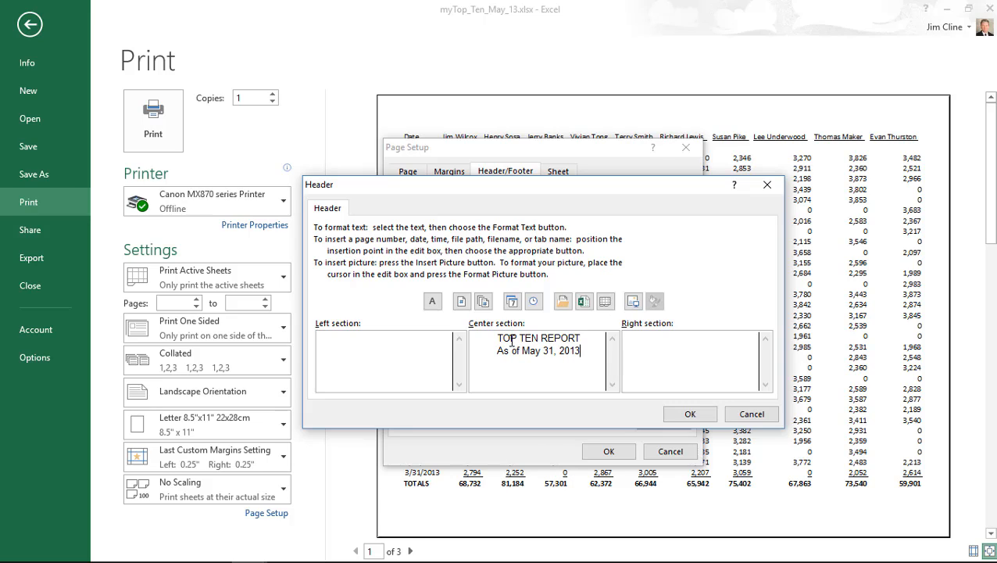
{"action": "left_click_drag", "start_coordinate": [501, 337], "coordinate": [582, 338]}
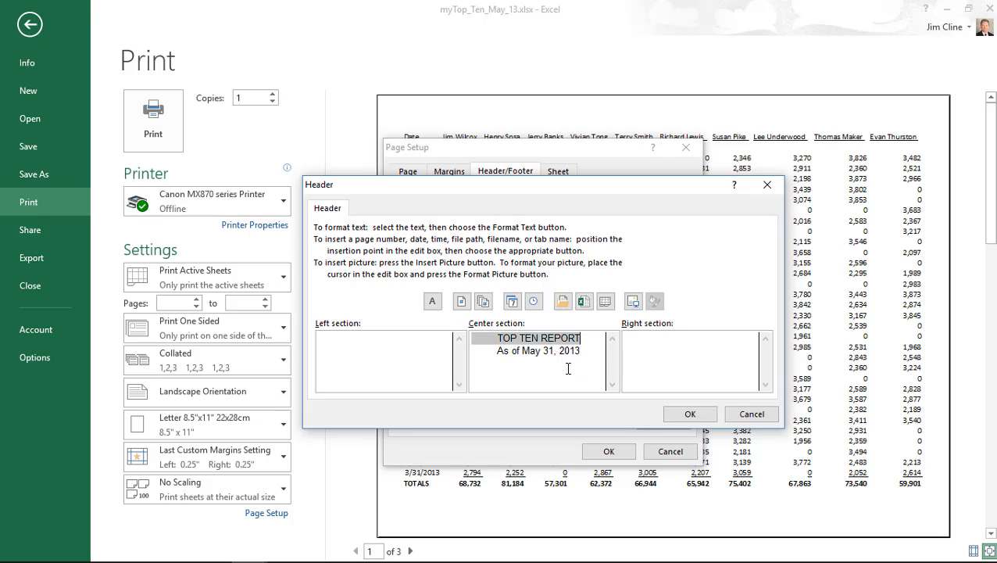
- Format the header title TOP TEN REPORT as bold at size 16
{"action": "left_click", "coordinate": [437, 304]}
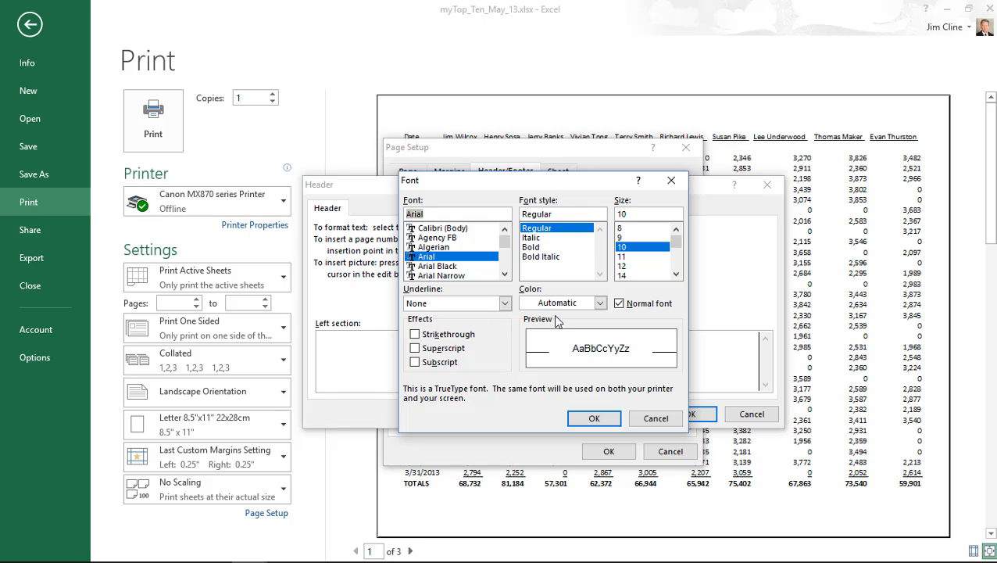
{"action": "left_click", "coordinate": [531, 248]}
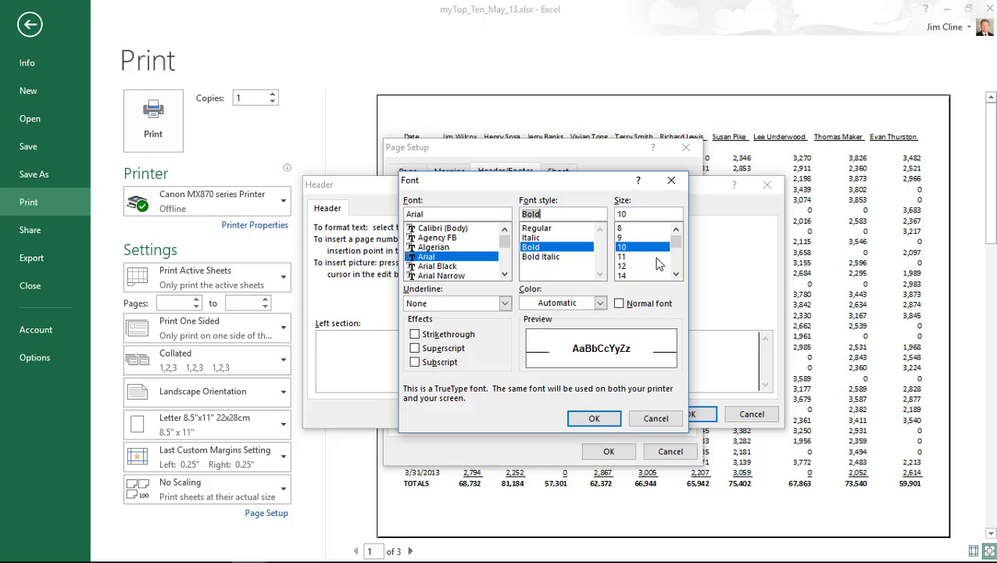
{"action": "left_click", "coordinate": [676, 274]}
{"action": "left_click", "coordinate": [676, 274]}
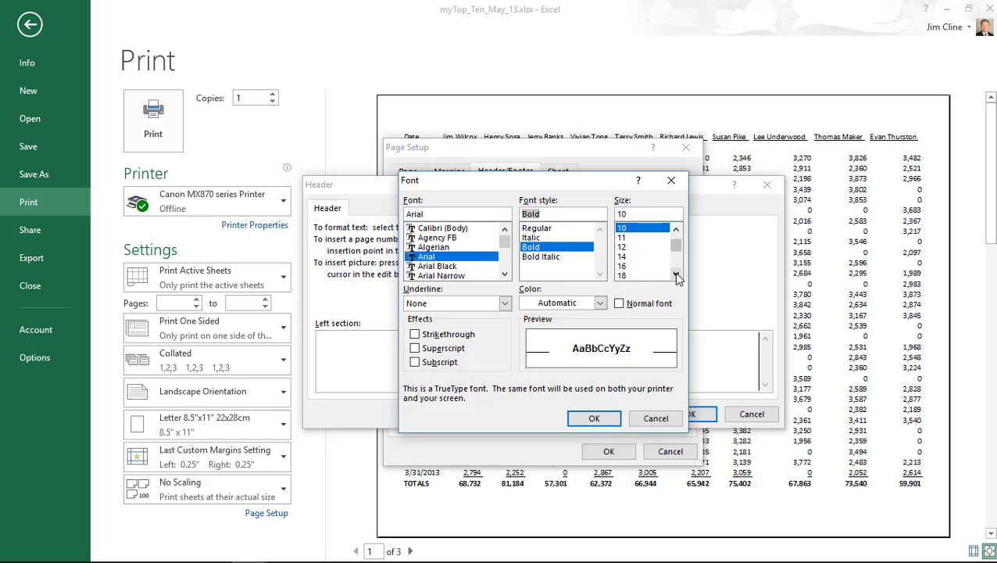
{"action": "left_click", "coordinate": [627, 266]}
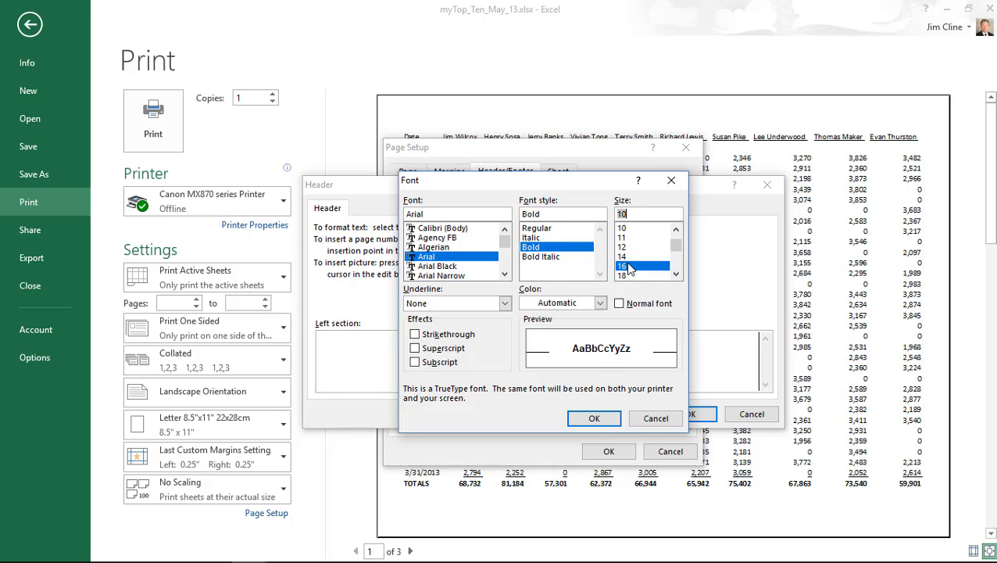
{"action": "left_click", "coordinate": [598, 417]}
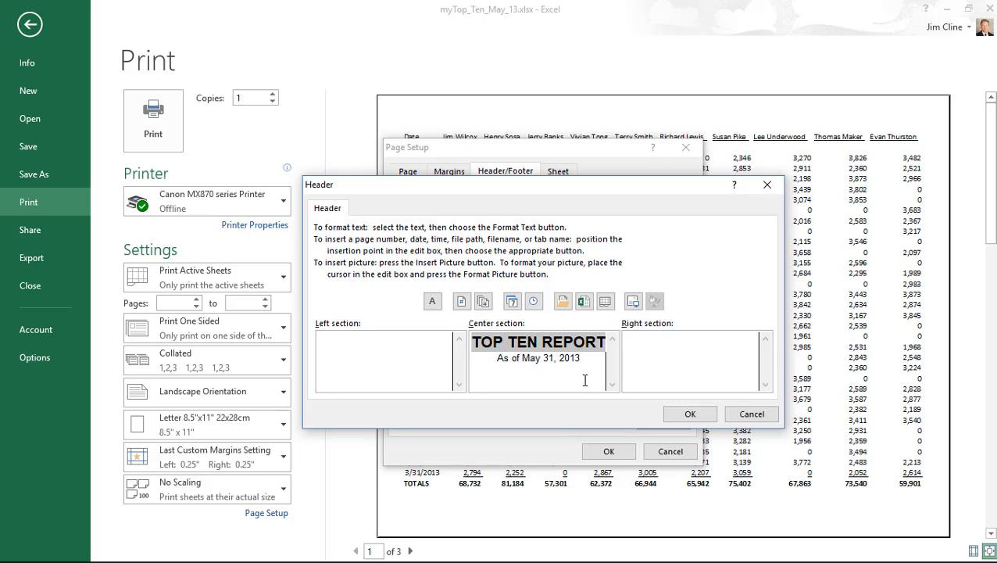
- Reformat the title as bold italic size 12 and accept the custom header
{"action": "left_click", "coordinate": [432, 303]}
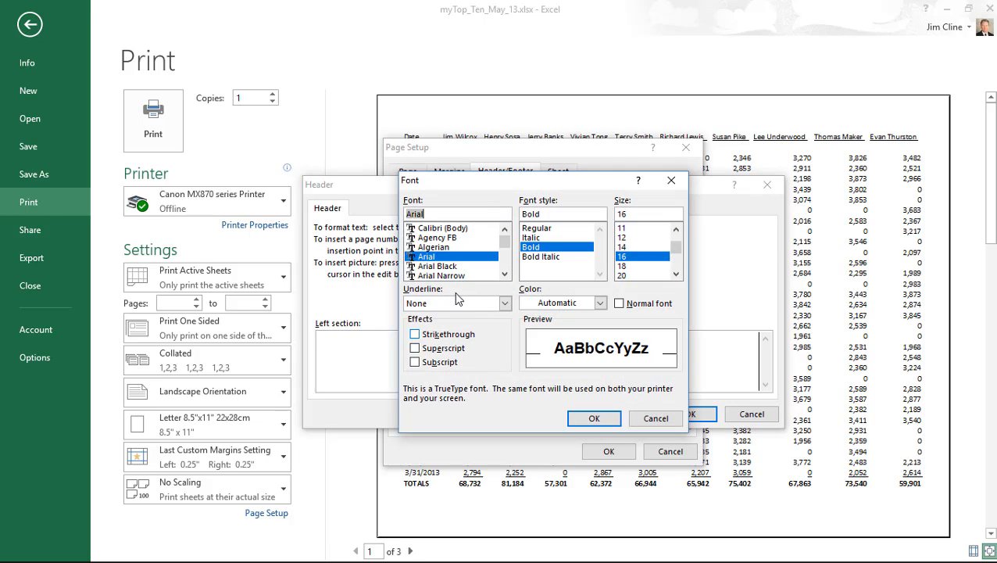
{"action": "left_click", "coordinate": [545, 258]}
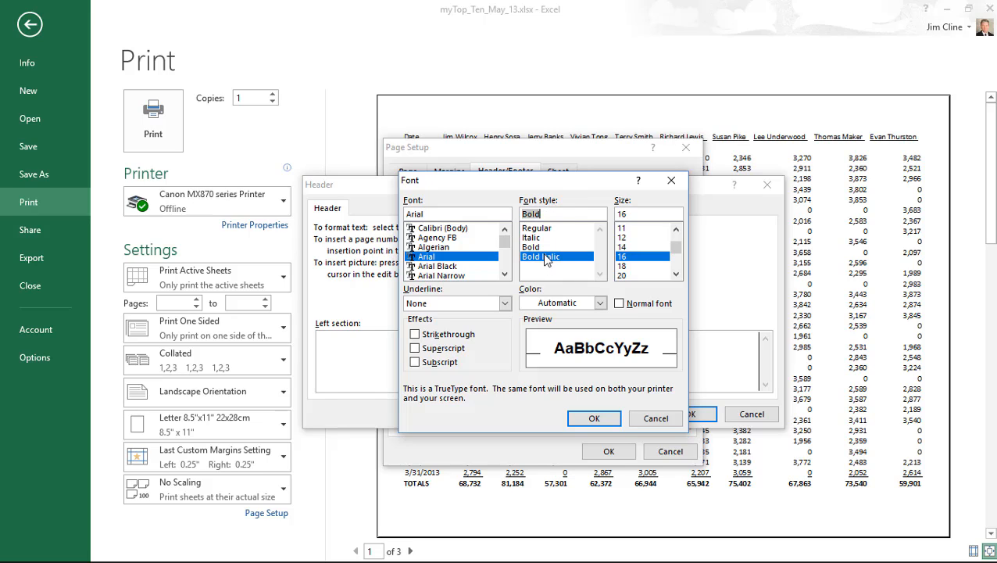
{"action": "left_click", "coordinate": [625, 238]}
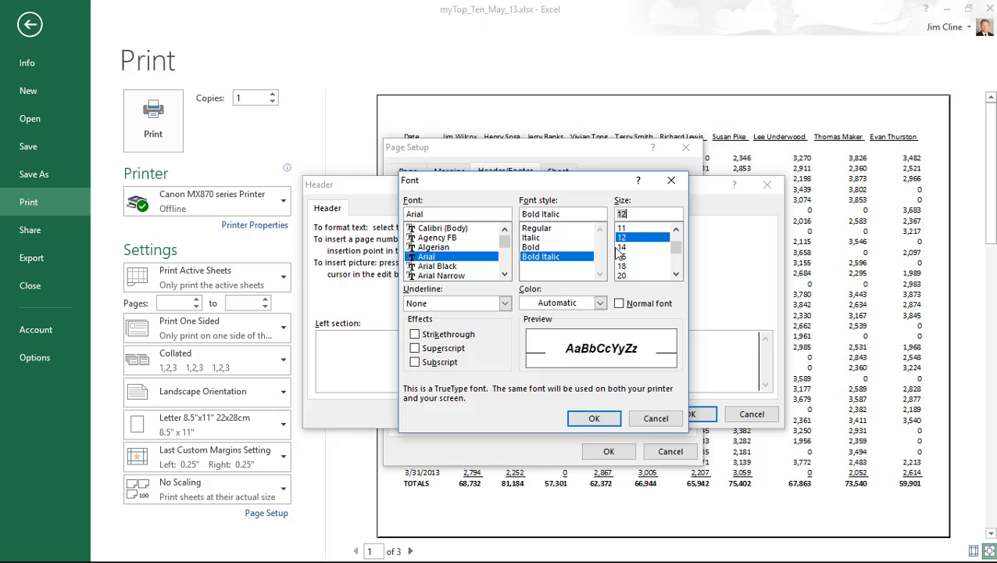
{"action": "left_click", "coordinate": [600, 419]}
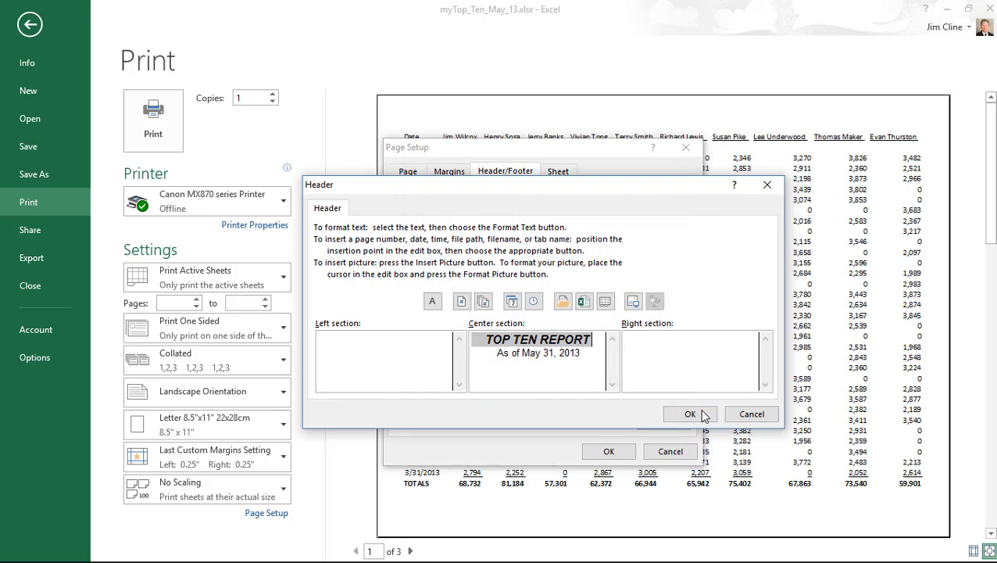
{"action": "left_click", "coordinate": [690, 415]}
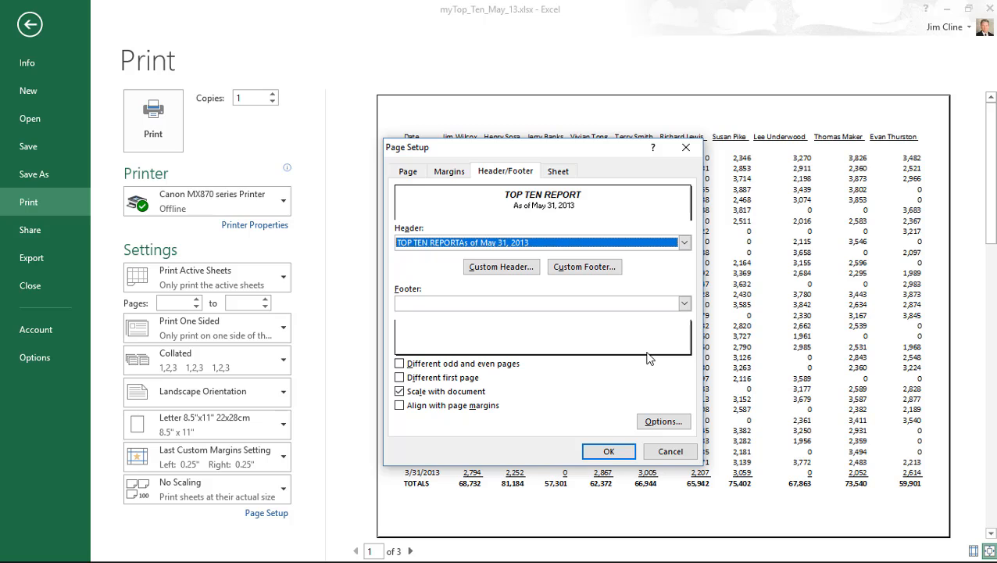
- Create a right-section custom footer reading 'Page &[Page] of &[Pages] Pages'
{"action": "left_click", "coordinate": [582, 270]}
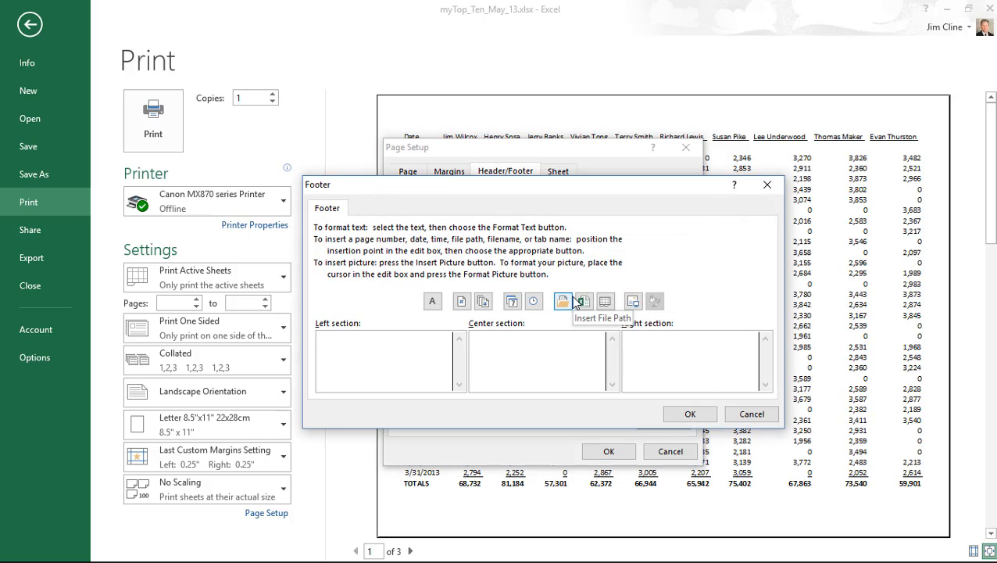
{"action": "left_click", "coordinate": [670, 344]}
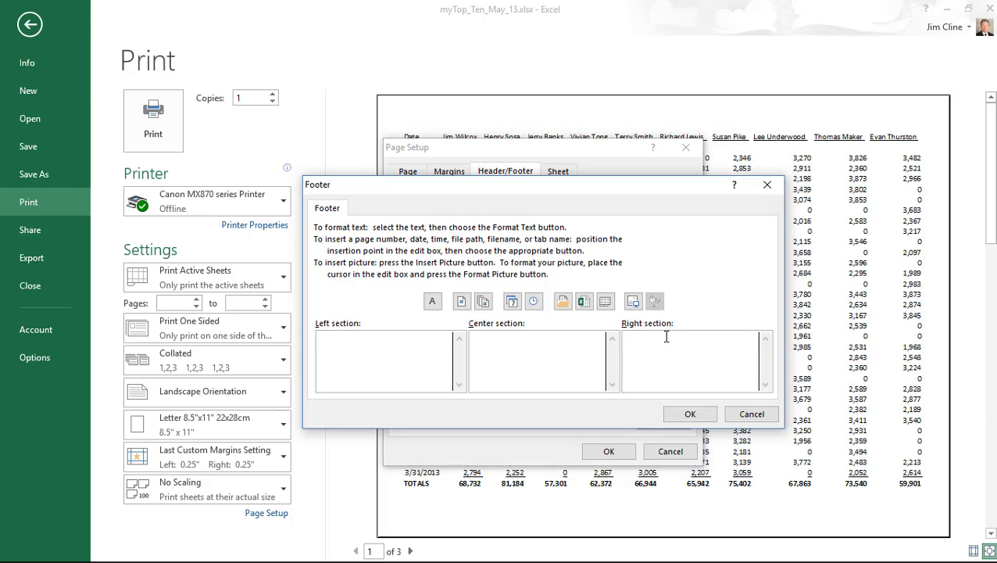
{"action": "type", "text": "Page"}
{"action": "left_click", "coordinate": [461, 303]}
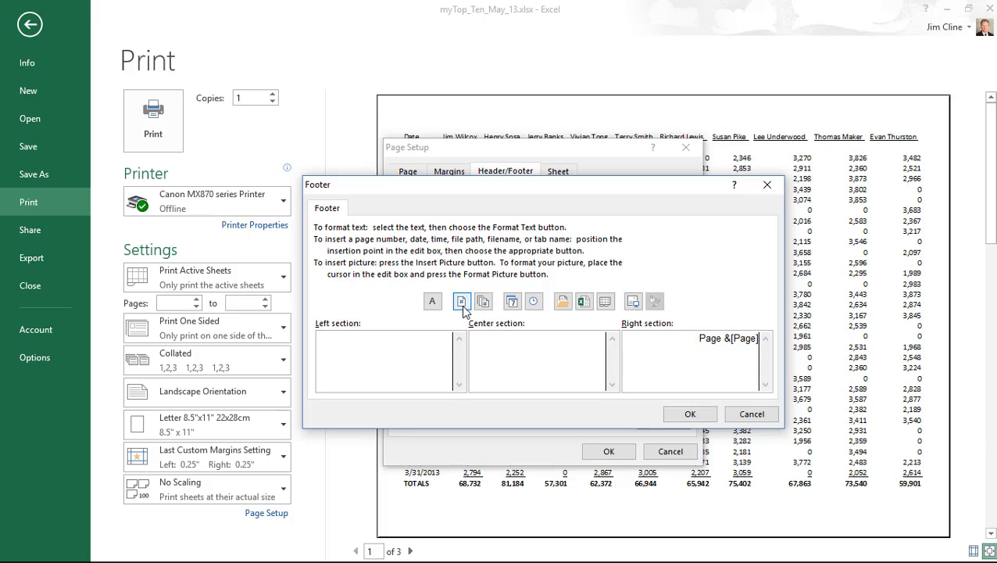
{"action": "type", "text": "of"}
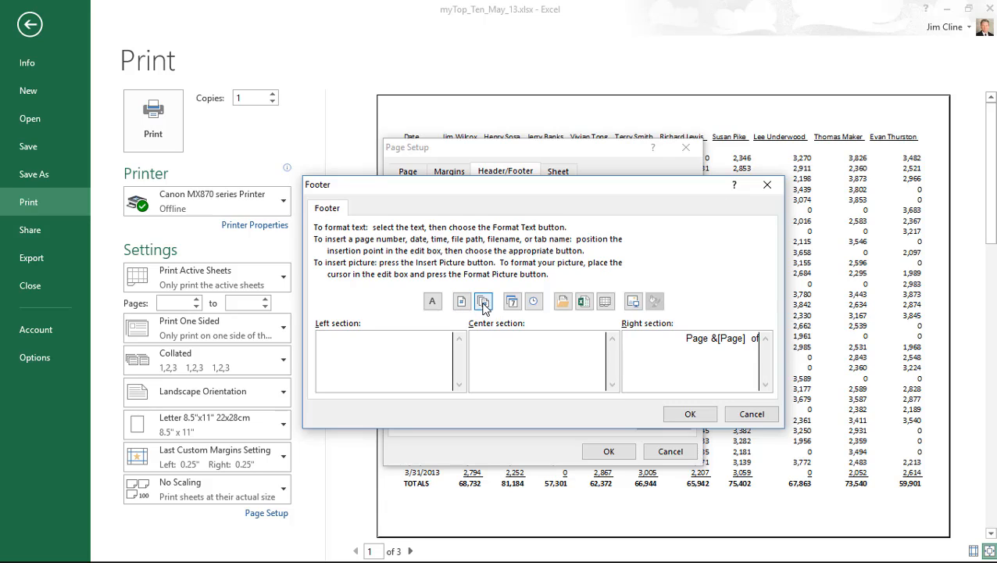
{"action": "left_click", "coordinate": [484, 302]}
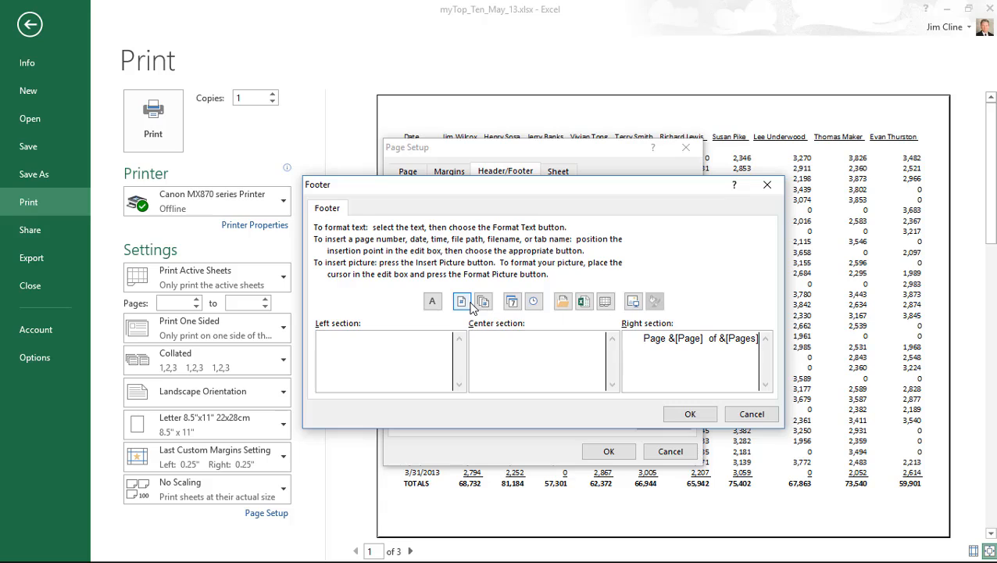
{"action": "type", "text": "Pages"}
{"action": "left_click", "coordinate": [691, 415]}
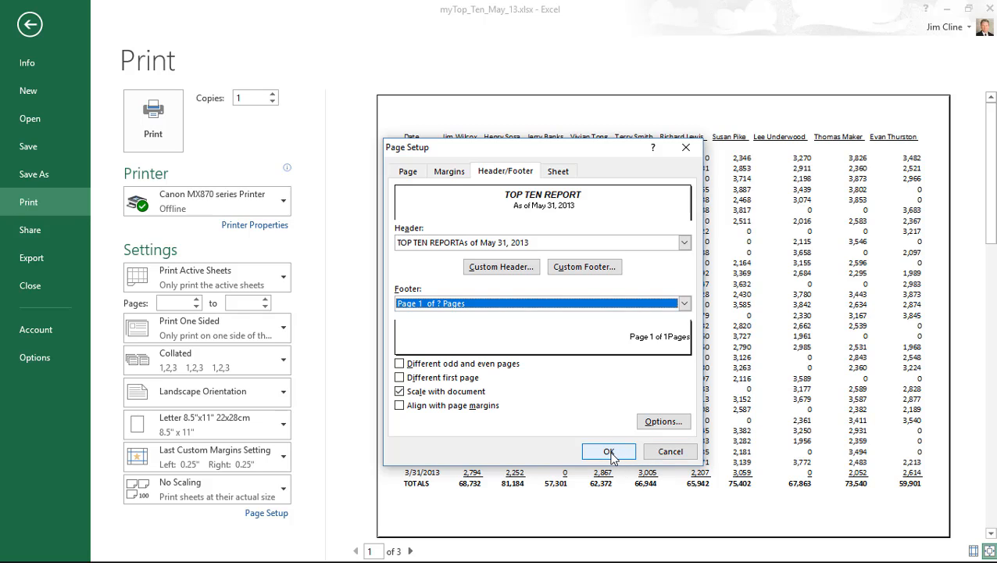
- Apply the new header and footer to the preview, then reopen Page Setup
{"action": "left_click", "coordinate": [609, 453]}
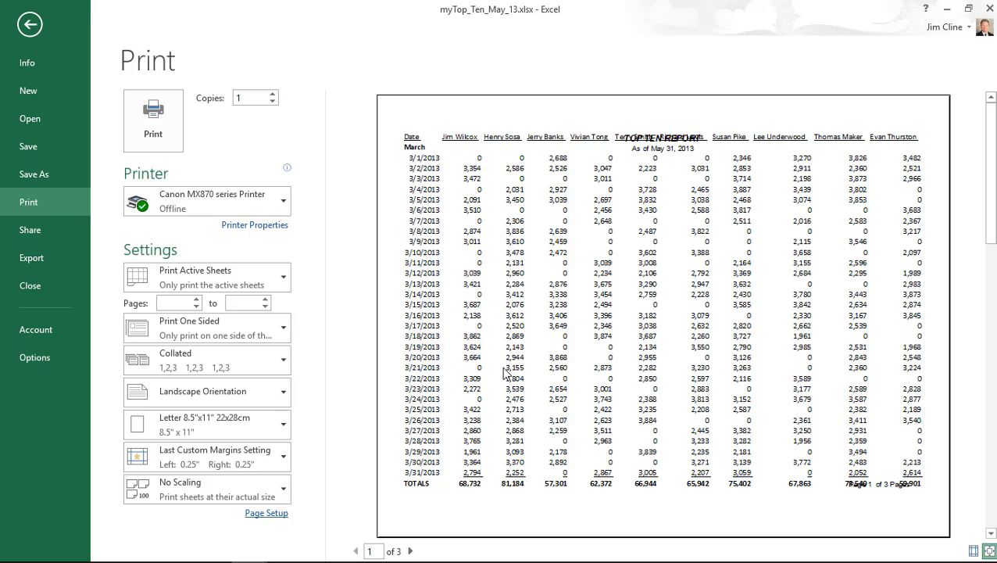
{"action": "left_click", "coordinate": [269, 515]}
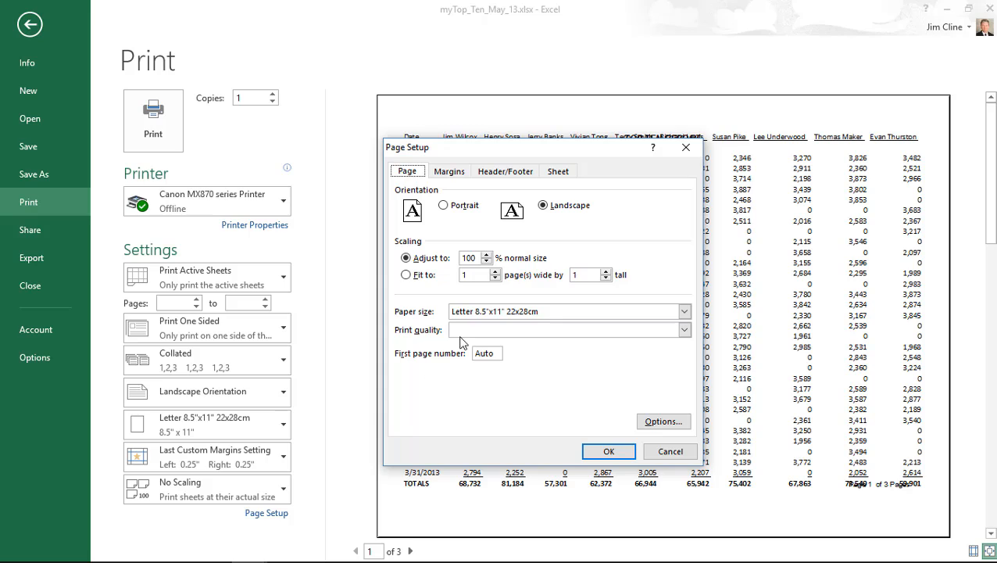
- On the Margins tab, set Header to 0.25, Footer to 0.25 and Top to 0.75, then apply
{"action": "left_click", "coordinate": [455, 172]}
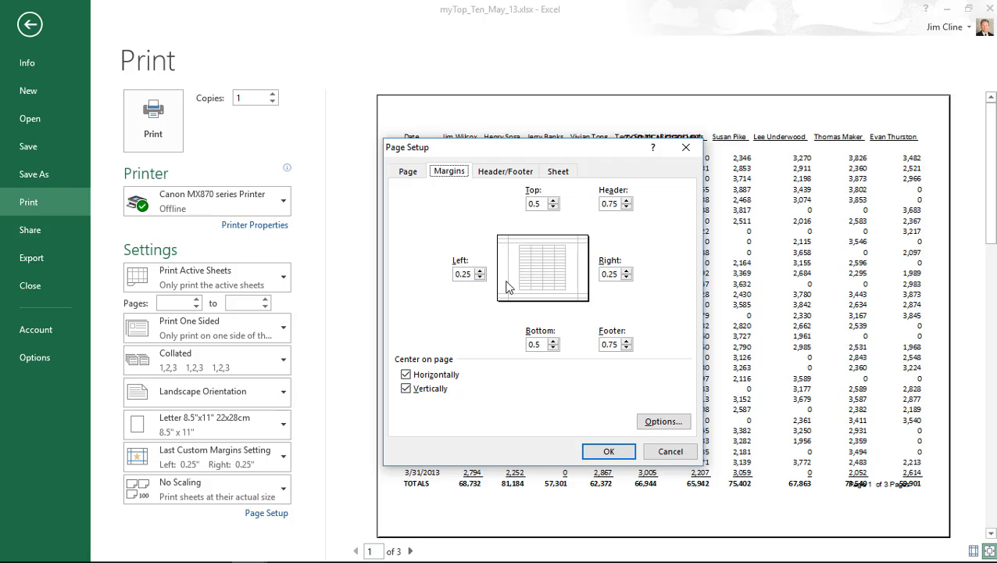
{"action": "left_click", "coordinate": [626, 207]}
{"action": "left_click", "coordinate": [626, 207]}
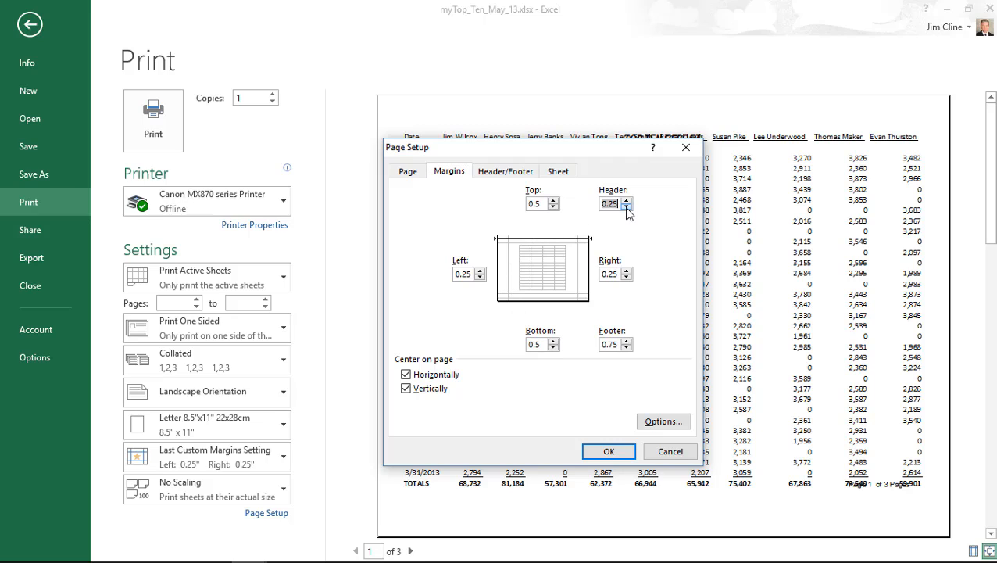
{"action": "left_click", "coordinate": [627, 347]}
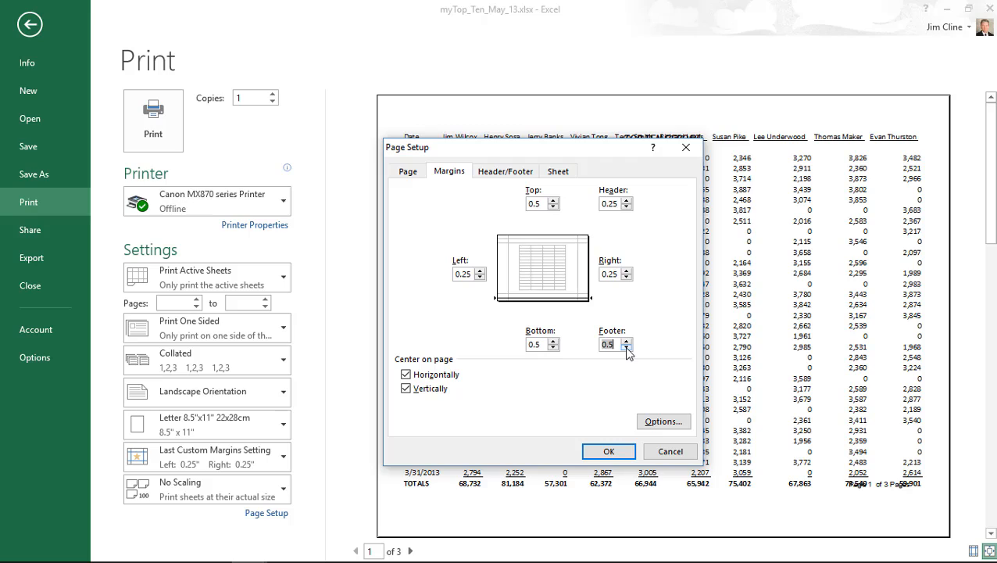
{"action": "left_click", "coordinate": [626, 347]}
{"action": "left_click", "coordinate": [554, 200]}
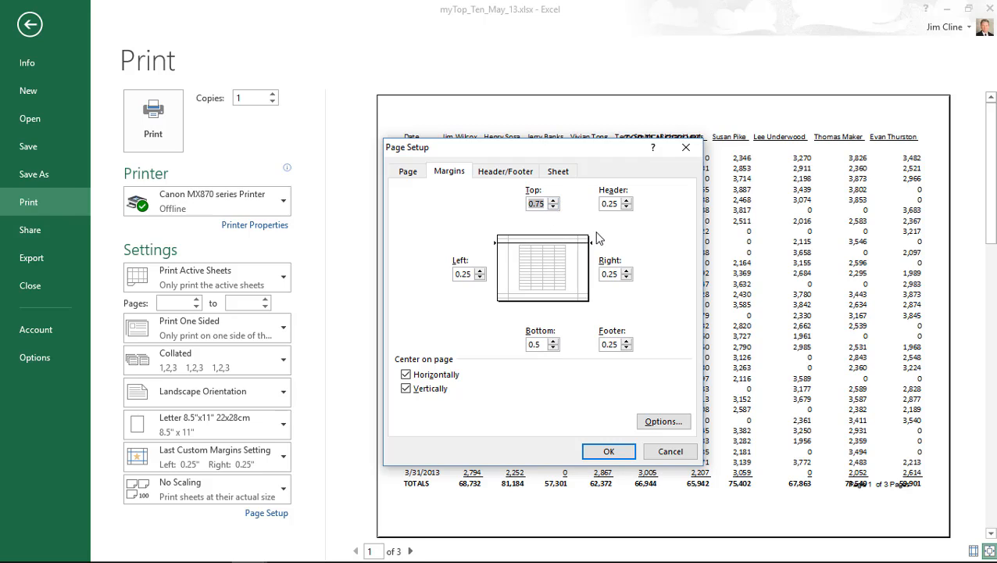
{"action": "left_click", "coordinate": [612, 454]}
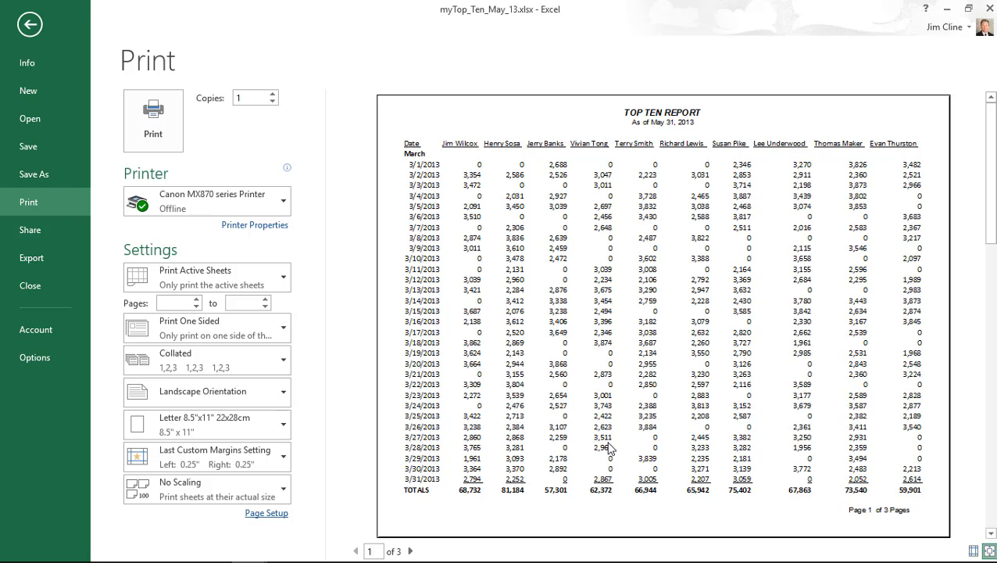
- Page through the April and May preview pages back to page 1, then reopen Page Setup
{"action": "left_click", "coordinate": [411, 552]}
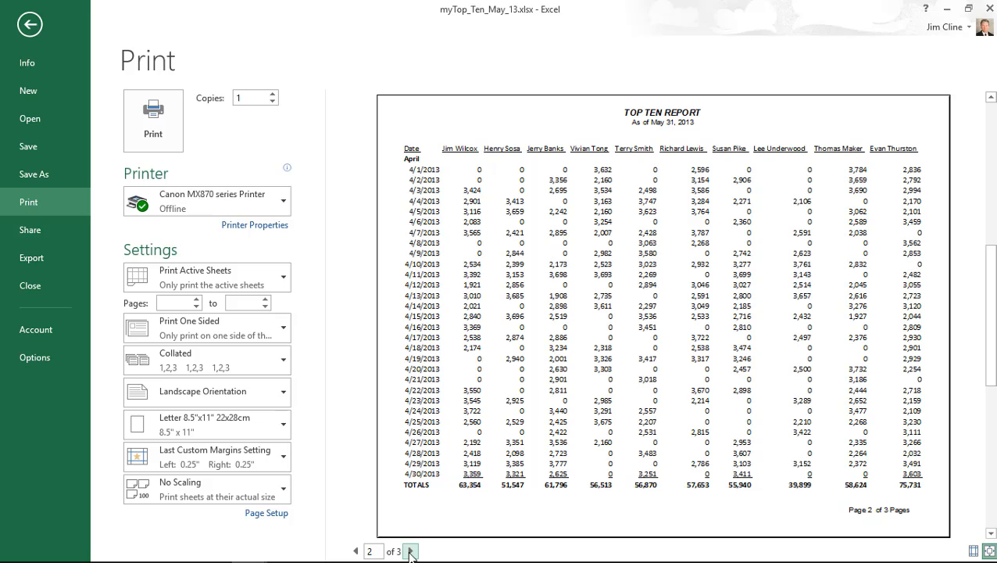
{"action": "left_click", "coordinate": [410, 552]}
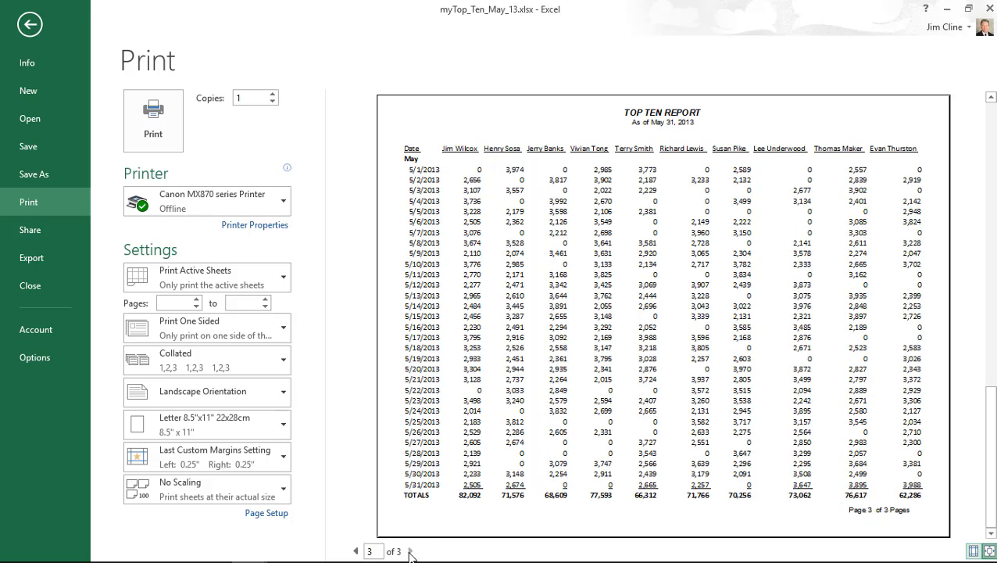
{"action": "left_click", "coordinate": [356, 552]}
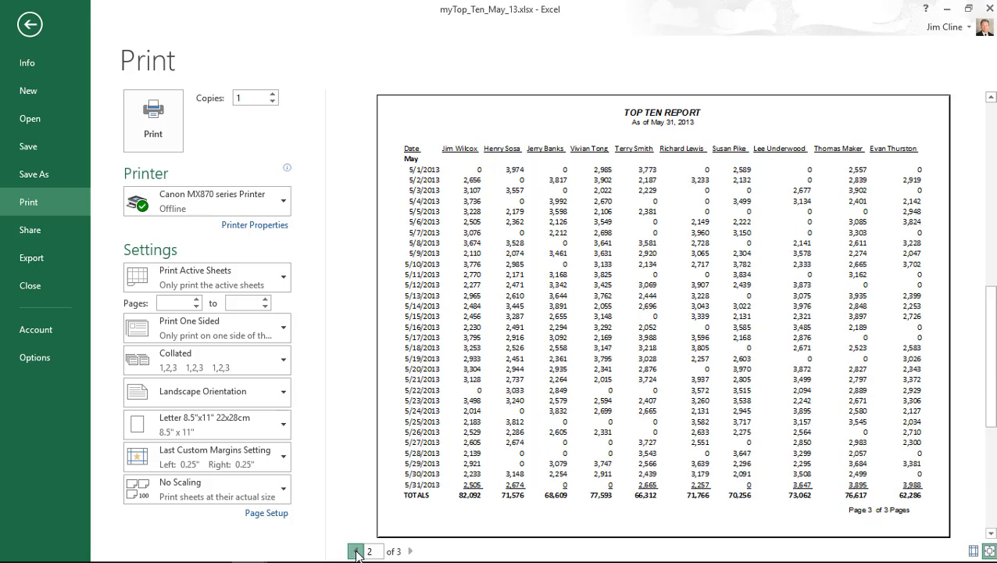
{"action": "left_click", "coordinate": [357, 552]}
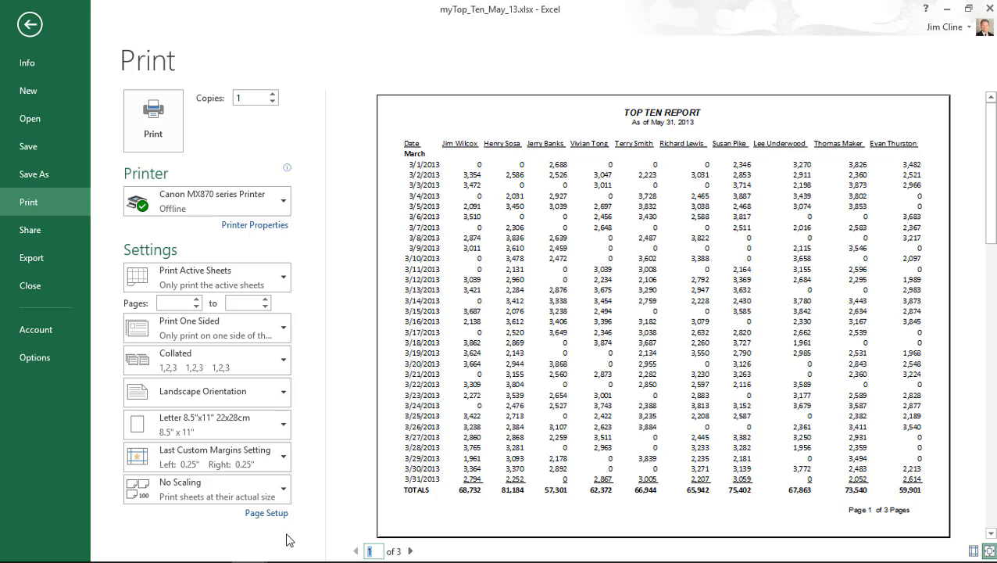
{"action": "left_click", "coordinate": [270, 514]}
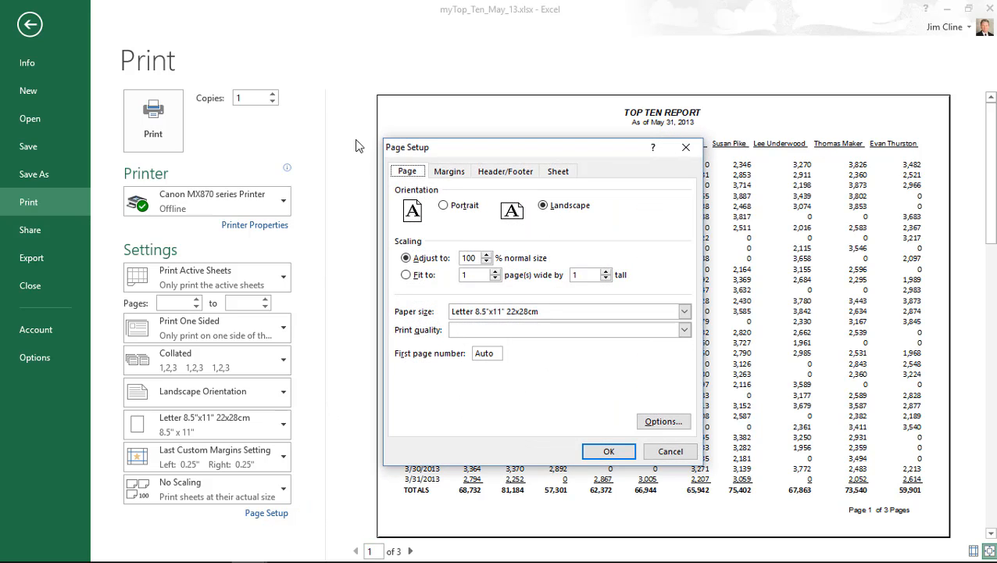
- Uncheck Center on page Vertically on the Margins tab, leaving horizontal centering on
{"action": "left_click", "coordinate": [447, 172]}
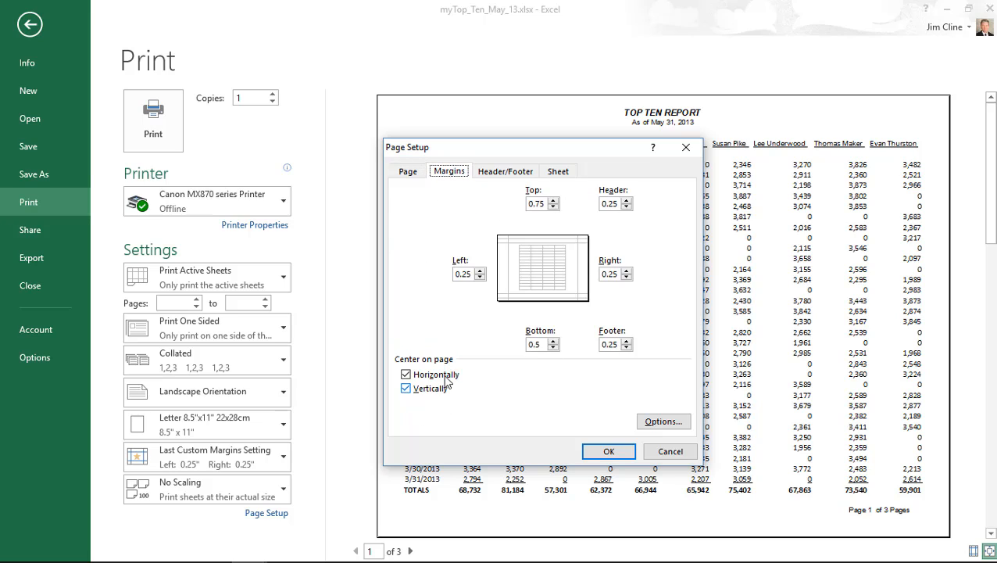
{"action": "left_click", "coordinate": [406, 389]}
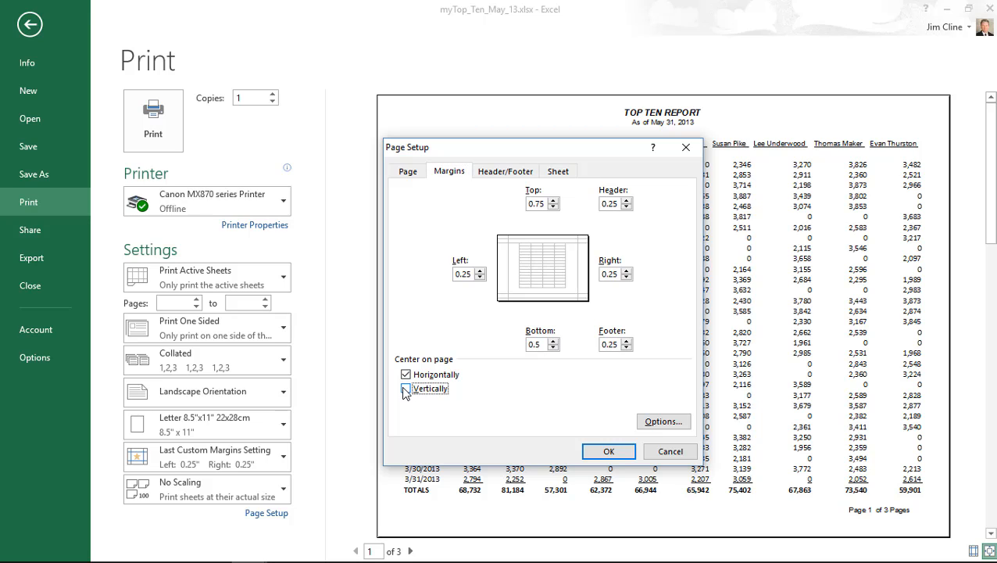
{"action": "left_click", "coordinate": [608, 453]}
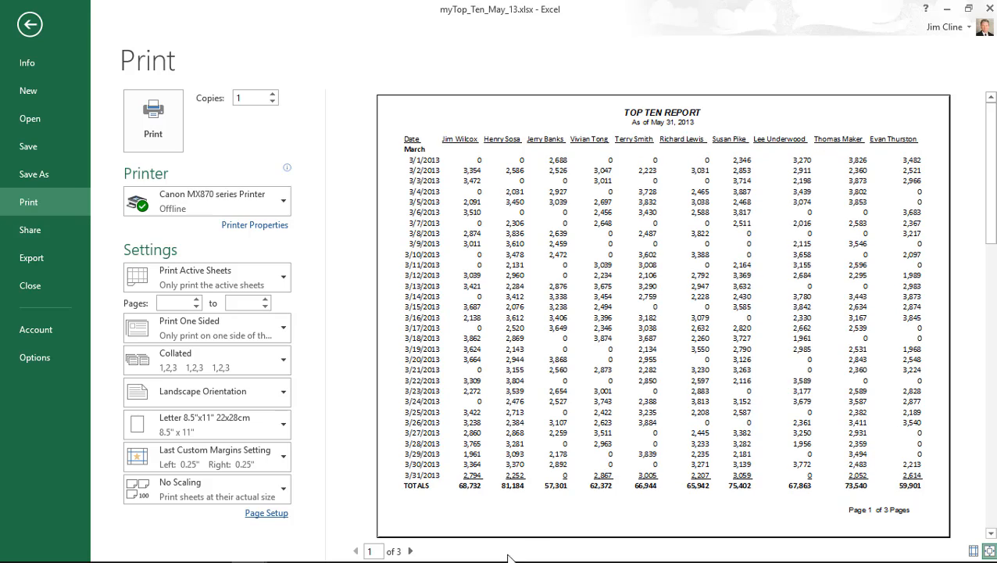
- Page through the April and May preview pages back to page 1, then return to the worksheet's Home tab
{"action": "left_click", "coordinate": [410, 551]}
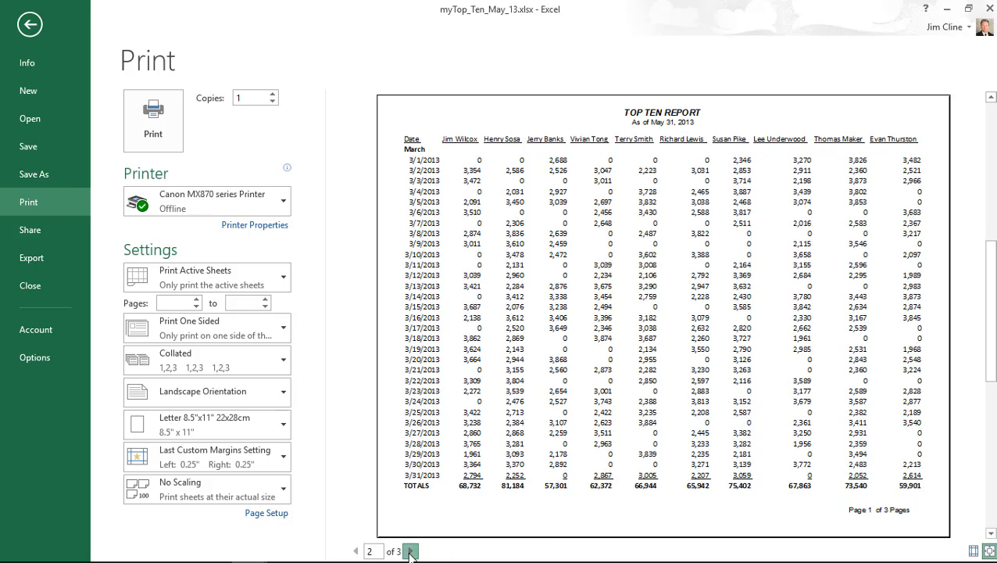
{"action": "left_click", "coordinate": [410, 551]}
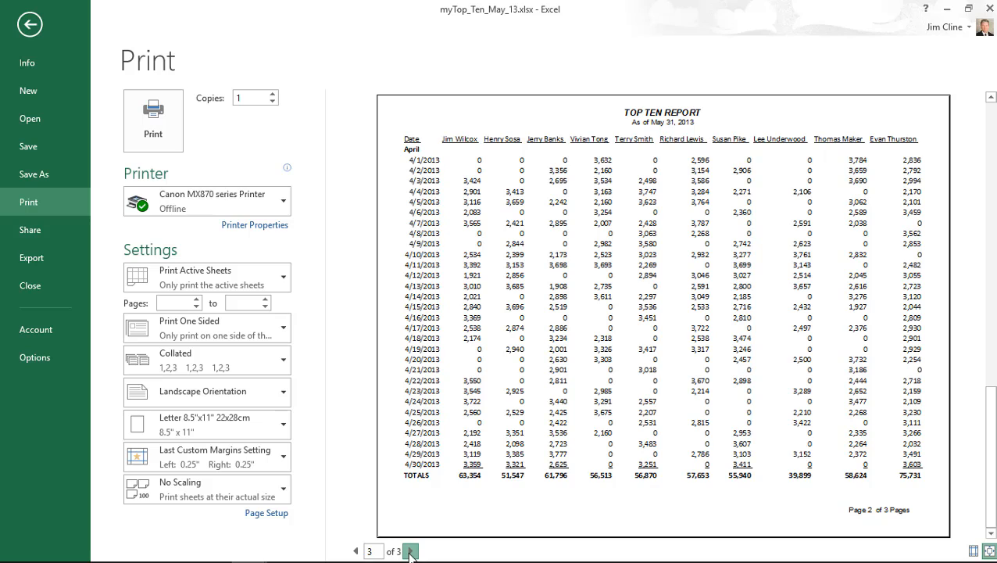
{"action": "left_click", "coordinate": [356, 551]}
{"action": "left_click", "coordinate": [356, 551]}
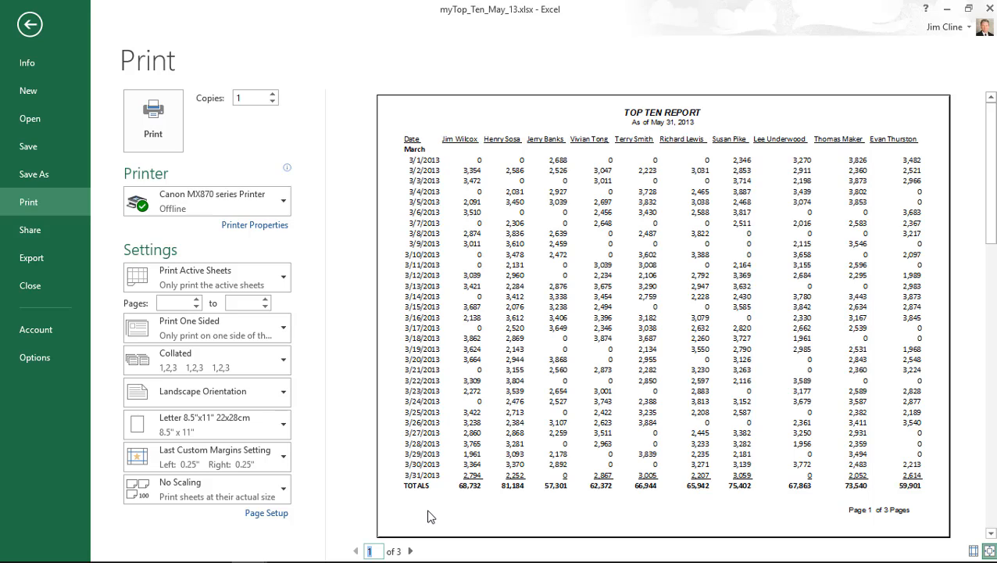
{"action": "left_click", "coordinate": [29, 27]}
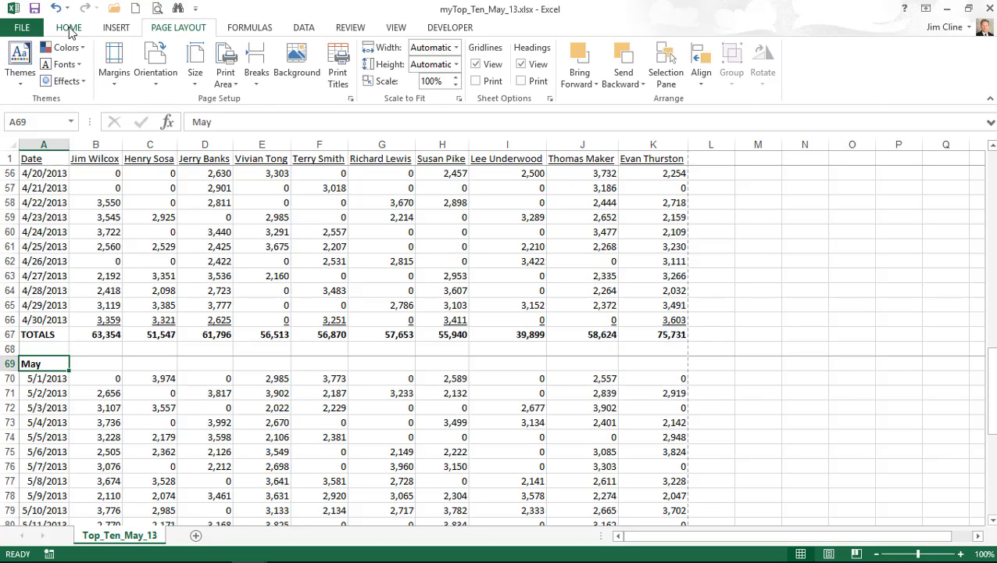
{"action": "left_click", "coordinate": [69, 28]}
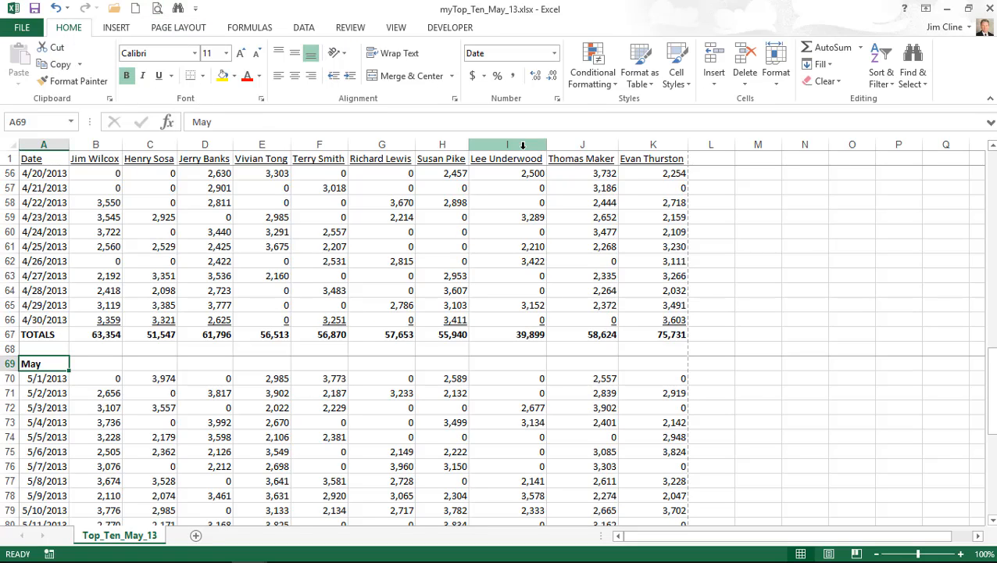
- Select row headers 36 through 68 to cover the April block
{"action": "left_click_drag", "start_coordinate": [990, 391], "coordinate": [987, 327]}
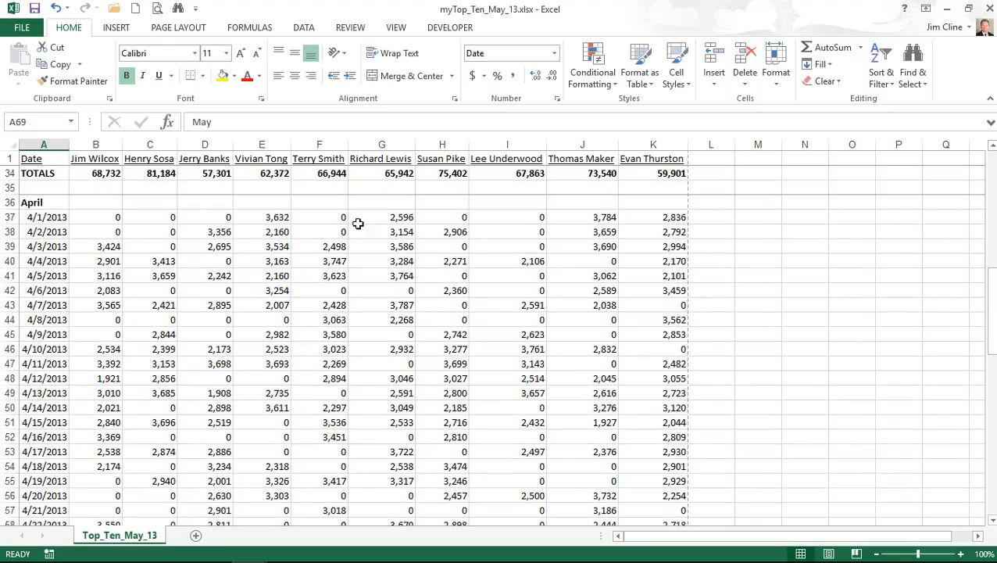
{"action": "left_click", "coordinate": [6, 202]}
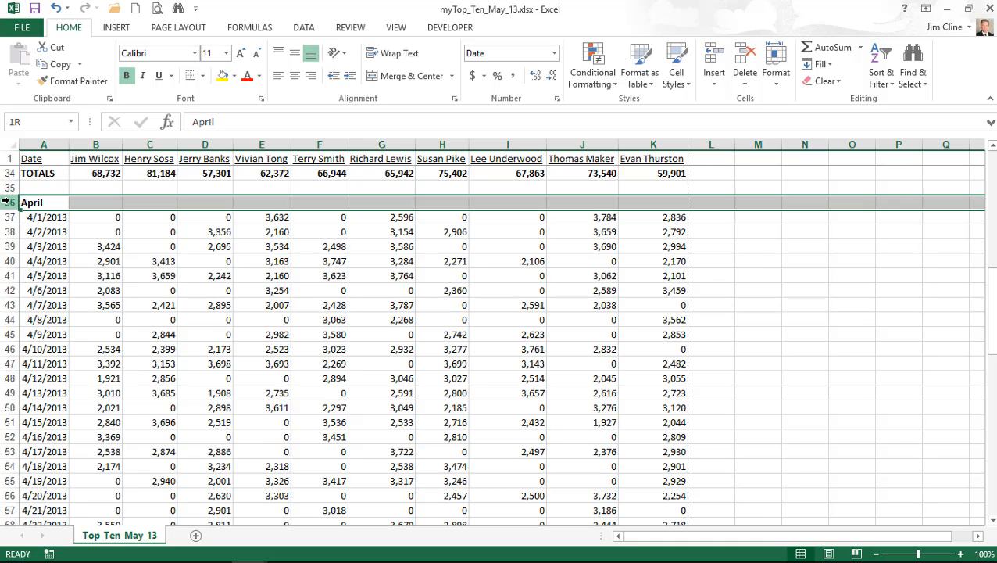
{"action": "left_click_drag", "start_coordinate": [6, 202], "coordinate": [17, 496]}
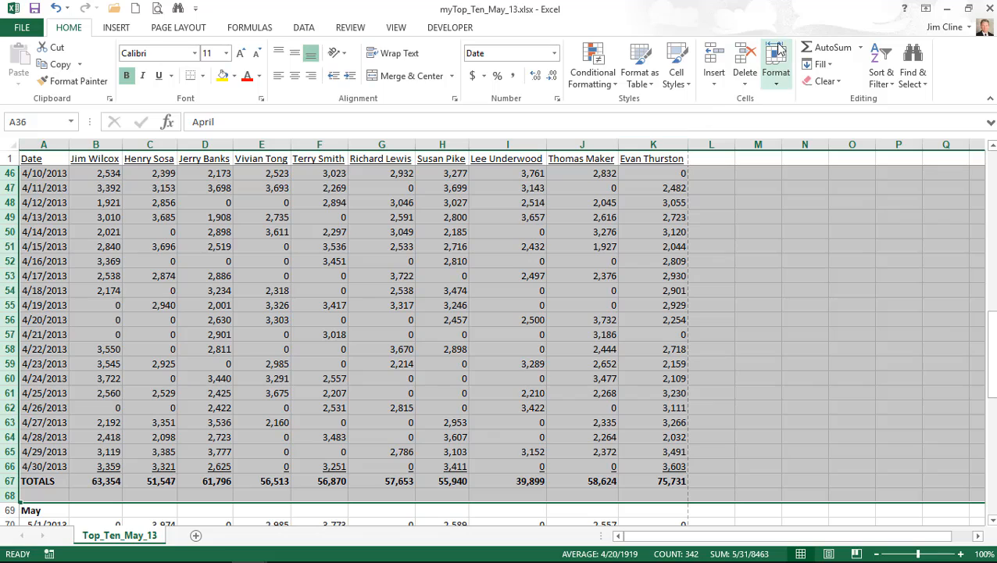
- Hide rows 36–68 with Format > Hide & Unhide > Hide Rows, then scroll up to March's totals
{"action": "left_click", "coordinate": [778, 69]}
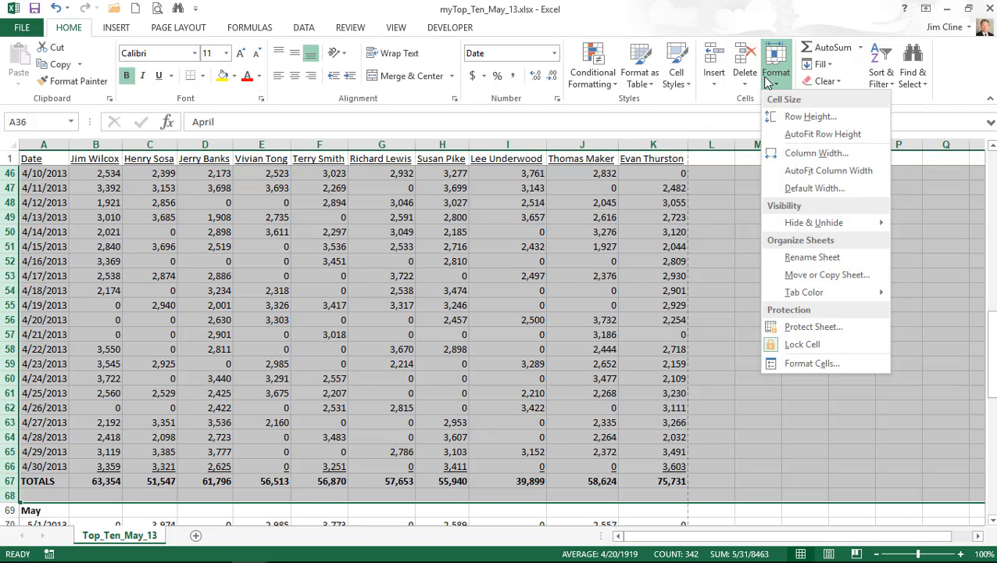
{"action": "mouse_move", "coordinate": [811, 228]}
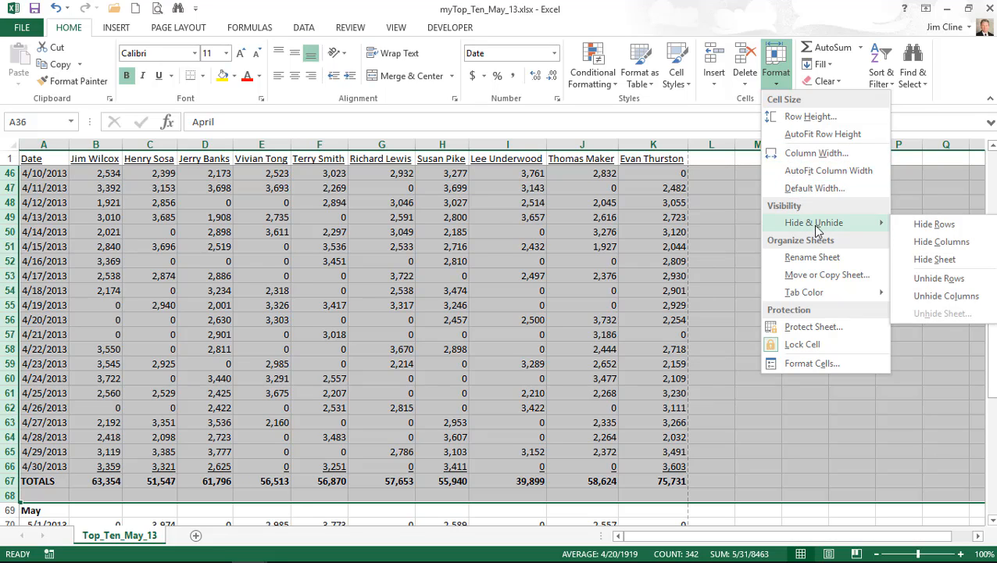
{"action": "left_click", "coordinate": [924, 227]}
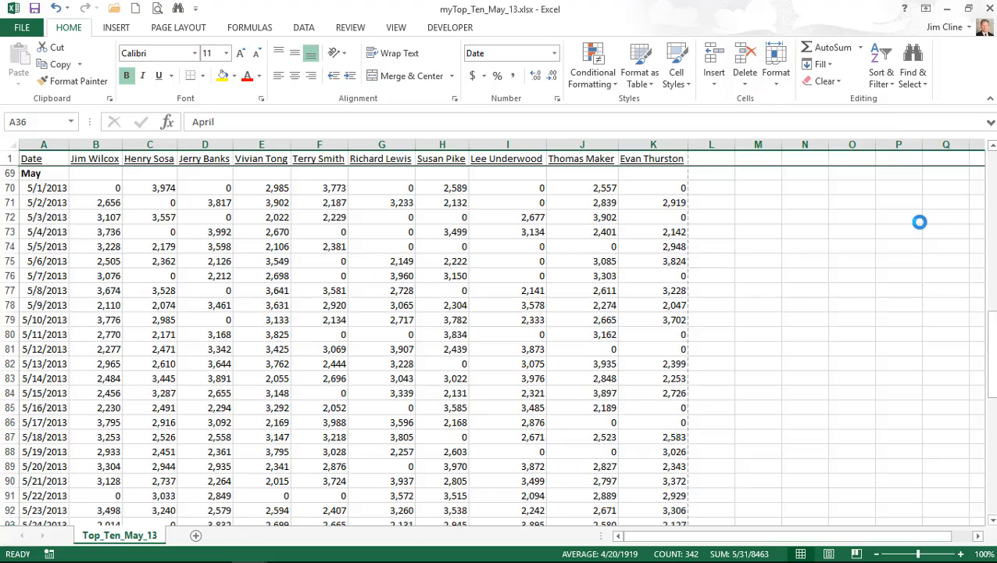
{"action": "left_click", "coordinate": [991, 146]}
{"action": "left_click", "coordinate": [992, 147]}
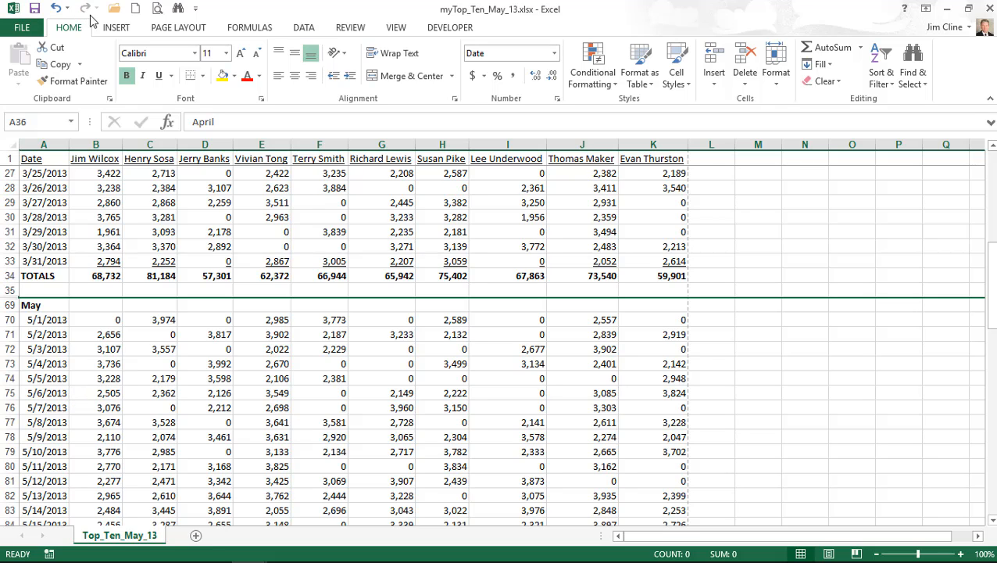
{"action": "left_click", "coordinate": [158, 9]}
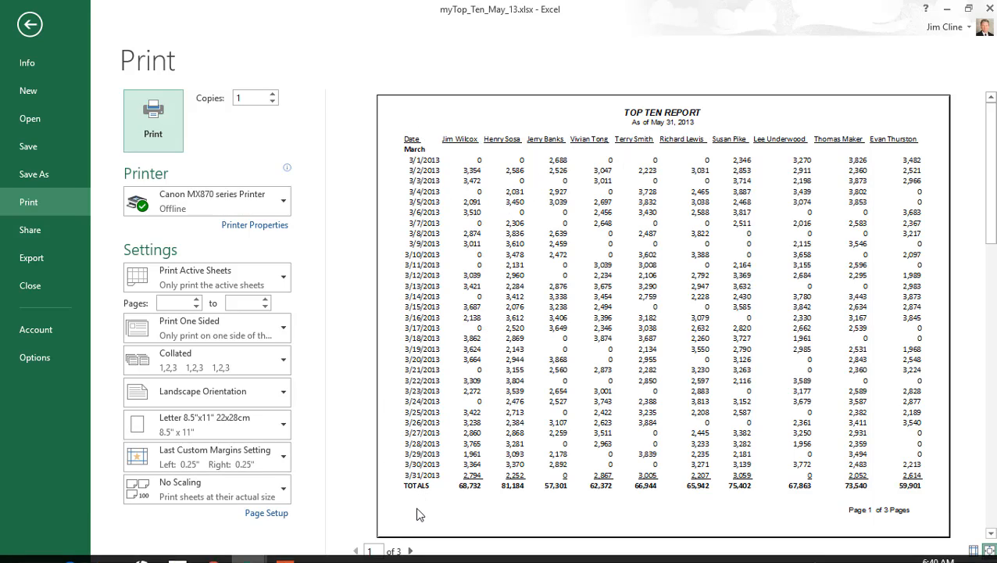
{"action": "left_click", "coordinate": [410, 551]}
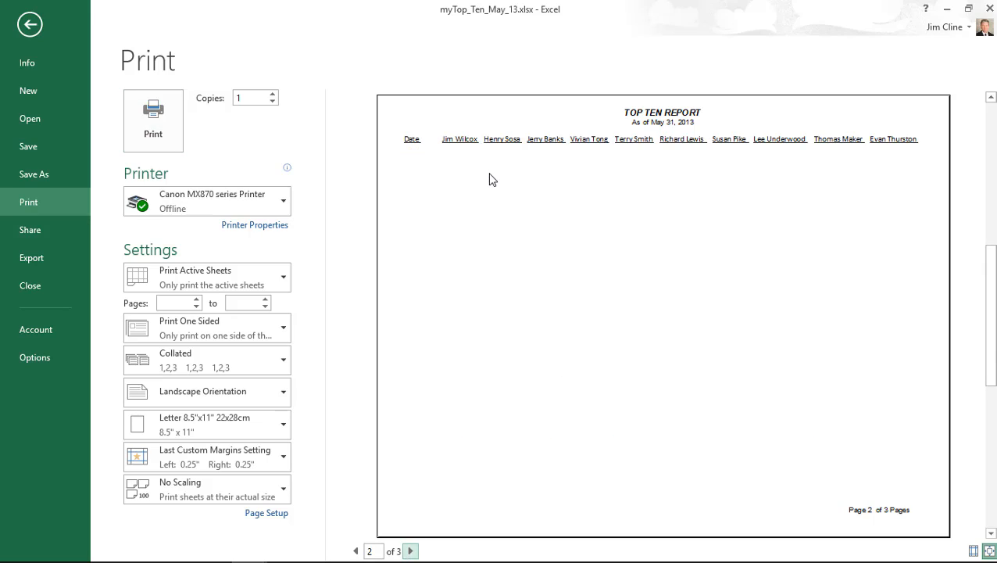
{"action": "left_click", "coordinate": [410, 551]}
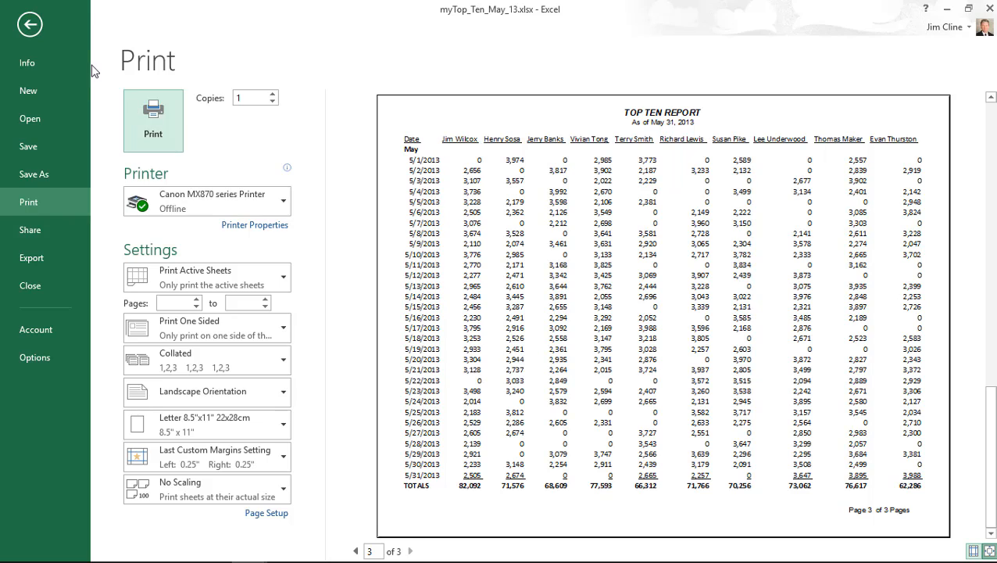
{"action": "left_click", "coordinate": [30, 26]}
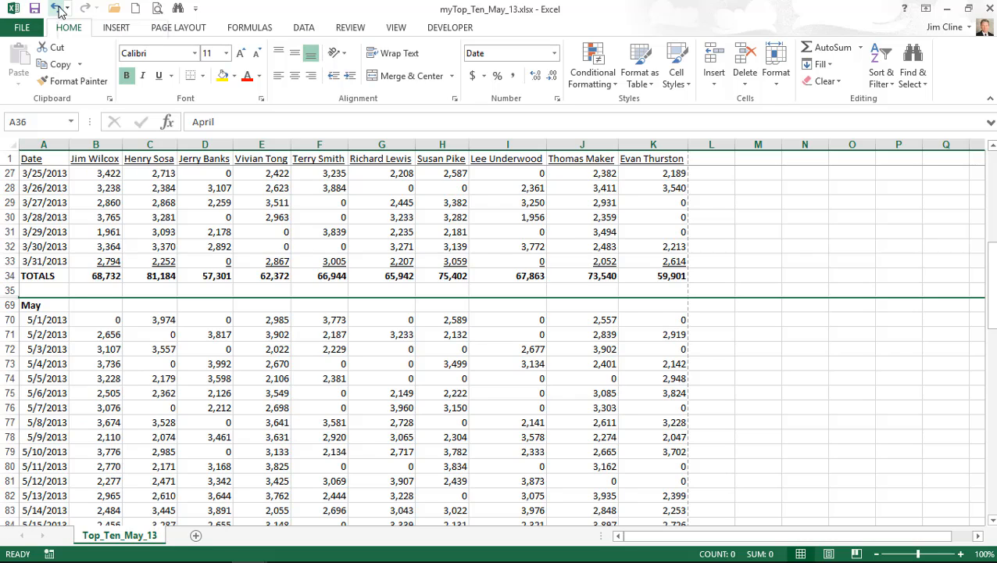
- Undo the row hiding, then select A2:K35 and Ctrl-add A69:K101 for March and May
{"action": "left_click", "coordinate": [59, 9]}
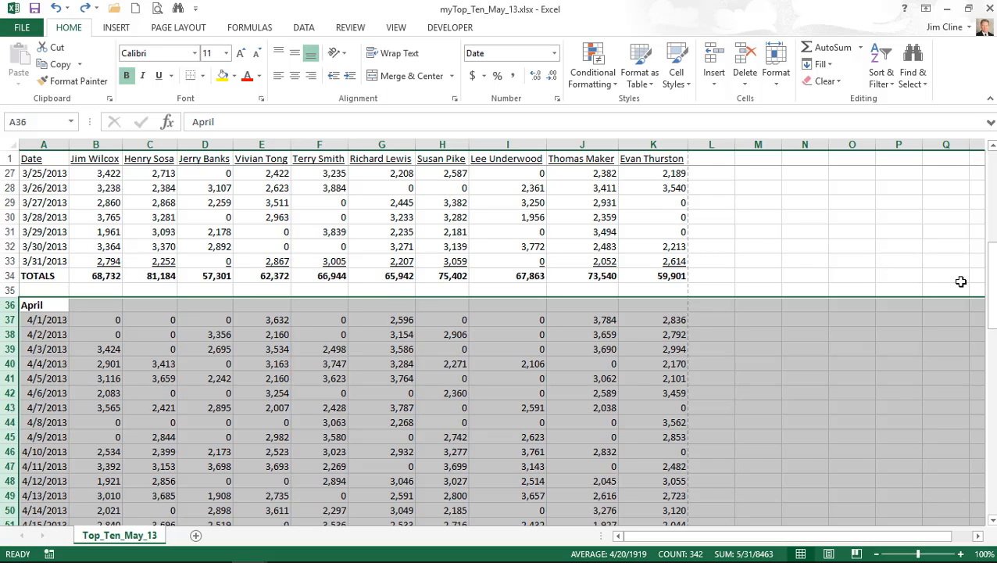
{"action": "left_click_drag", "start_coordinate": [991, 312], "coordinate": [992, 190]}
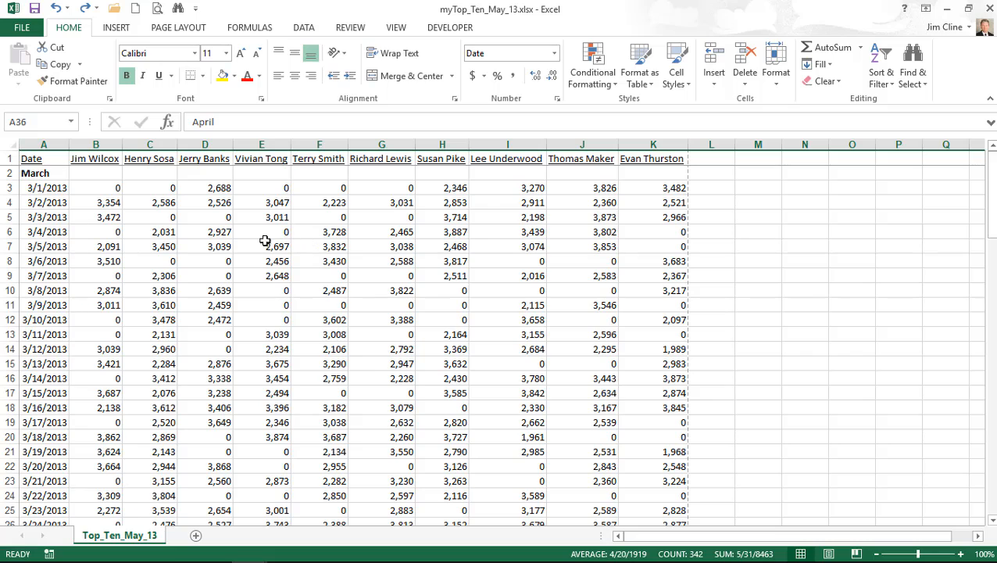
{"action": "left_click", "coordinate": [47, 173]}
{"action": "left_click_drag", "start_coordinate": [46, 173], "coordinate": [675, 246]}
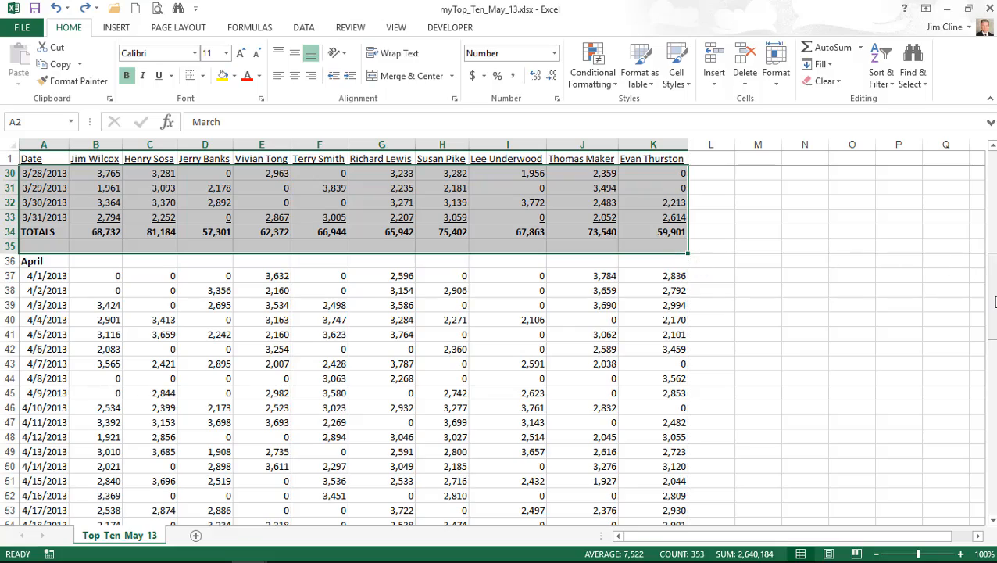
{"action": "left_click_drag", "start_coordinate": [994, 302], "coordinate": [991, 422]}
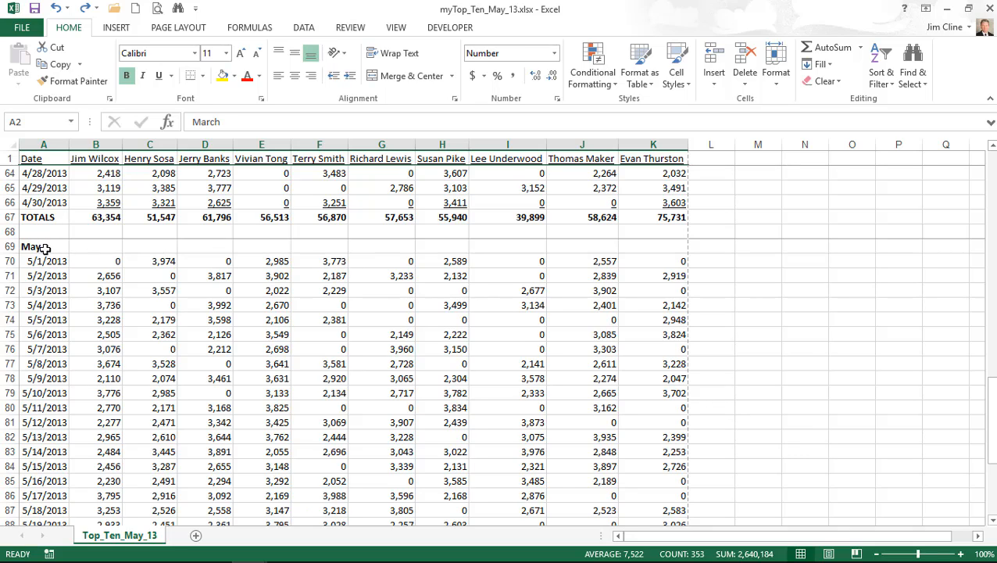
{"action": "left_click_drag", "start_coordinate": [46, 248], "coordinate": [660, 407]}
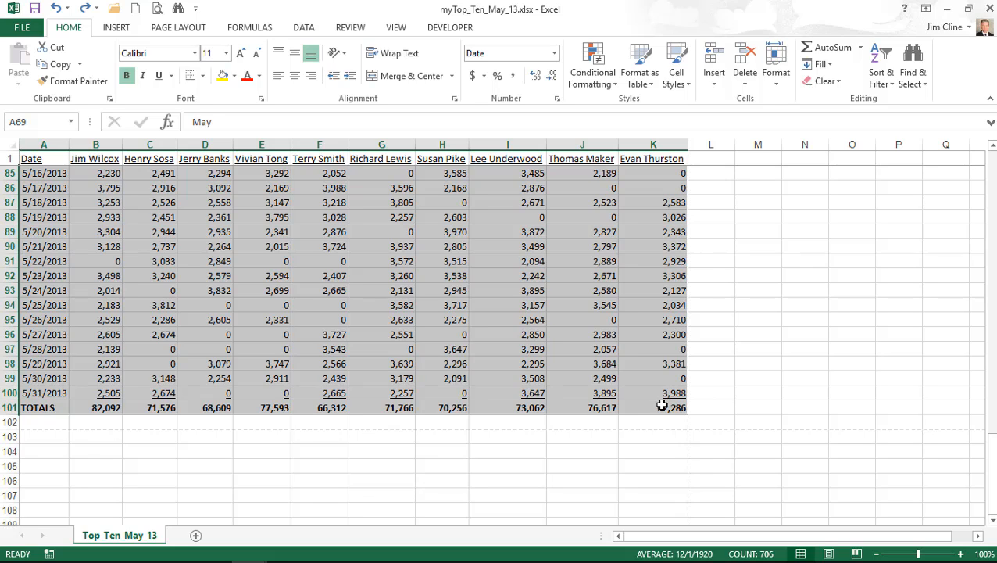
- Set the selected March and May blocks as the print area
{"action": "left_click", "coordinate": [179, 28]}
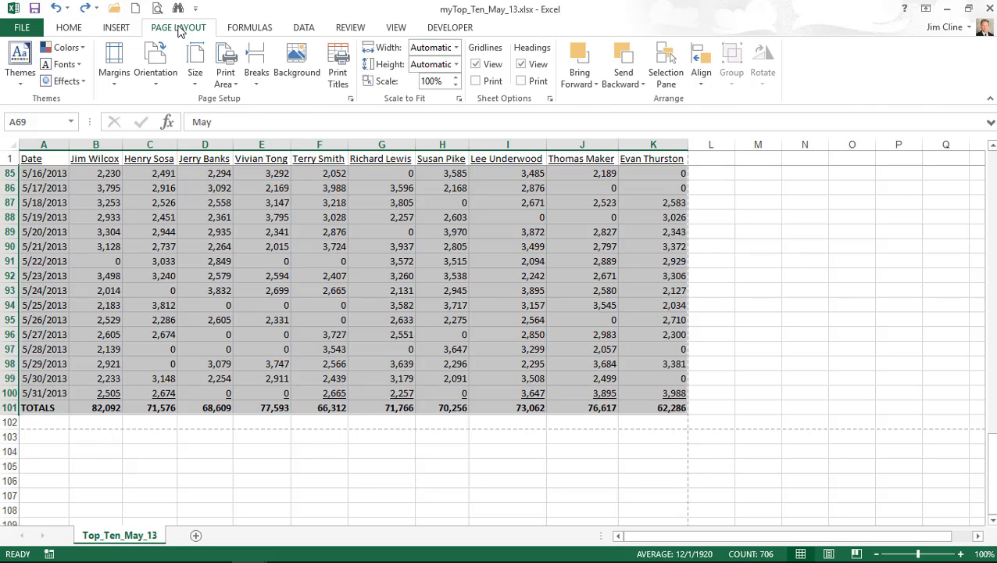
{"action": "left_click", "coordinate": [229, 60]}
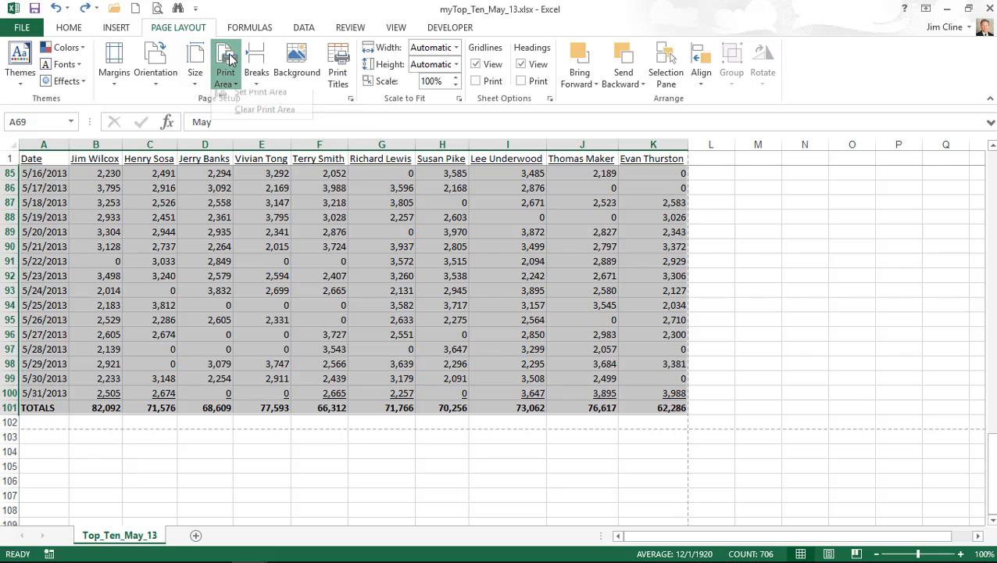
{"action": "left_click", "coordinate": [261, 102]}
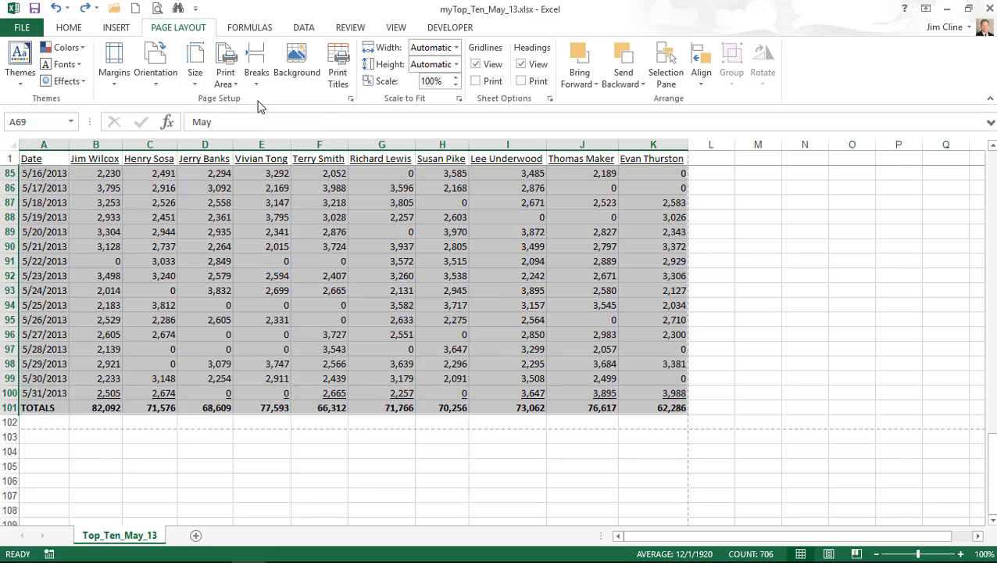
- Preview the 2-page report, checking the May page, and return to the worksheet
{"action": "left_click", "coordinate": [157, 10]}
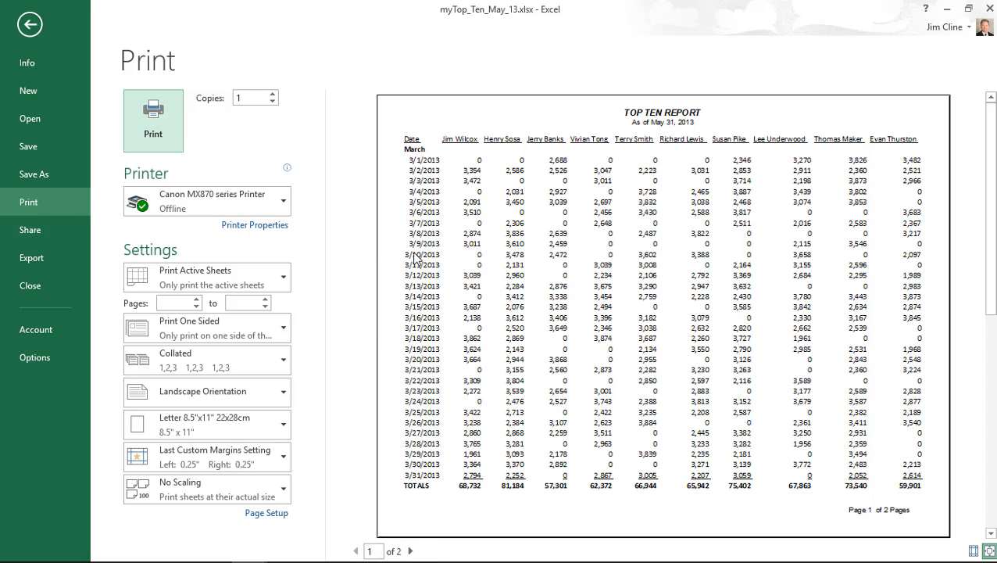
{"action": "left_click", "coordinate": [410, 550]}
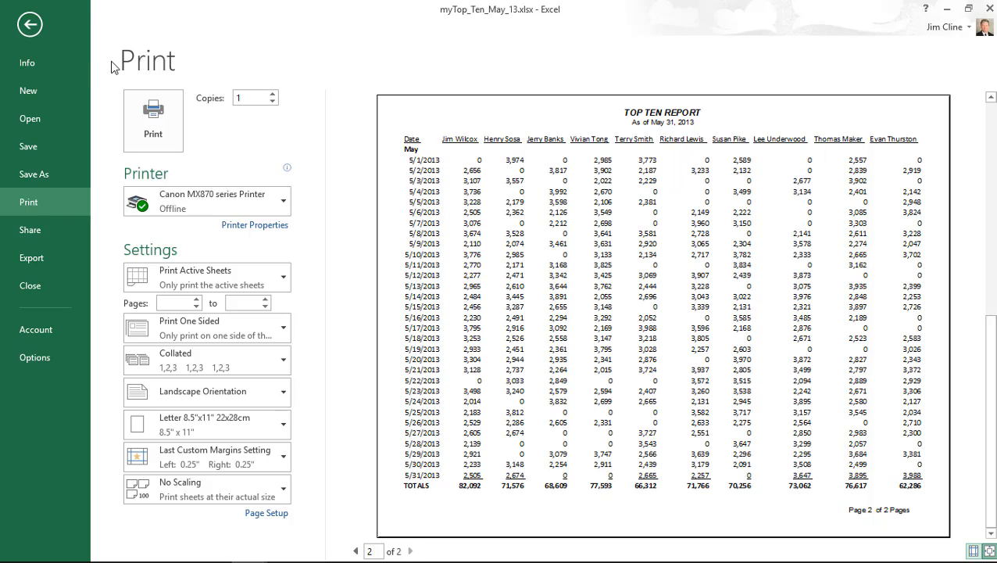
{"action": "left_click", "coordinate": [29, 24]}
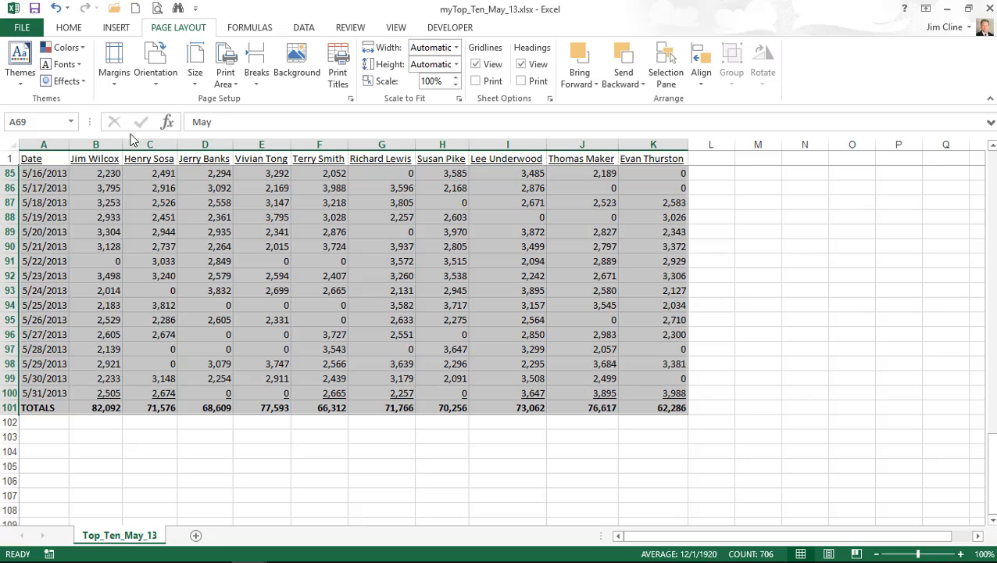
- Hide column I with Home > Format > Hide & Unhide, then open the print preview
{"action": "left_click", "coordinate": [70, 27]}
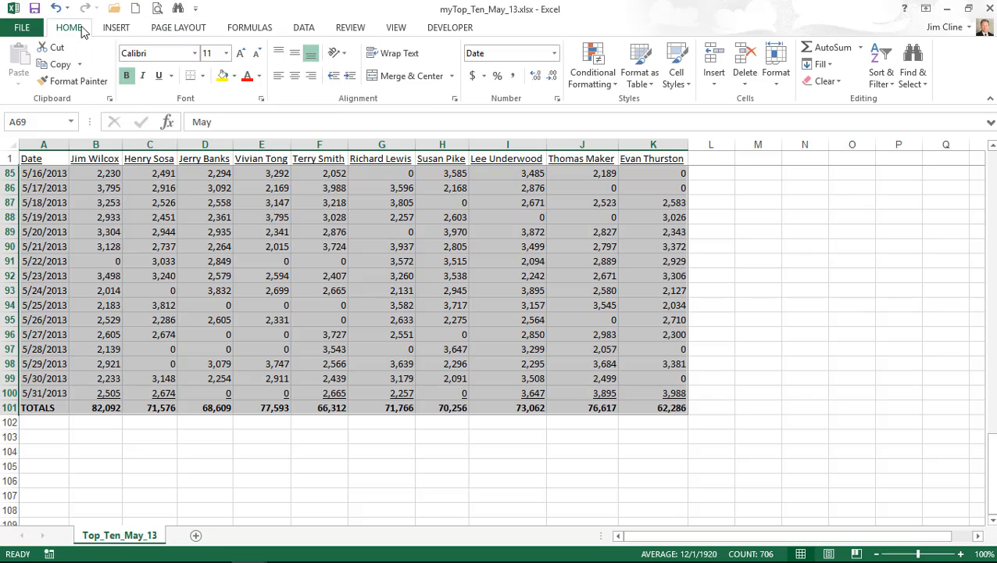
{"action": "left_click", "coordinate": [494, 144]}
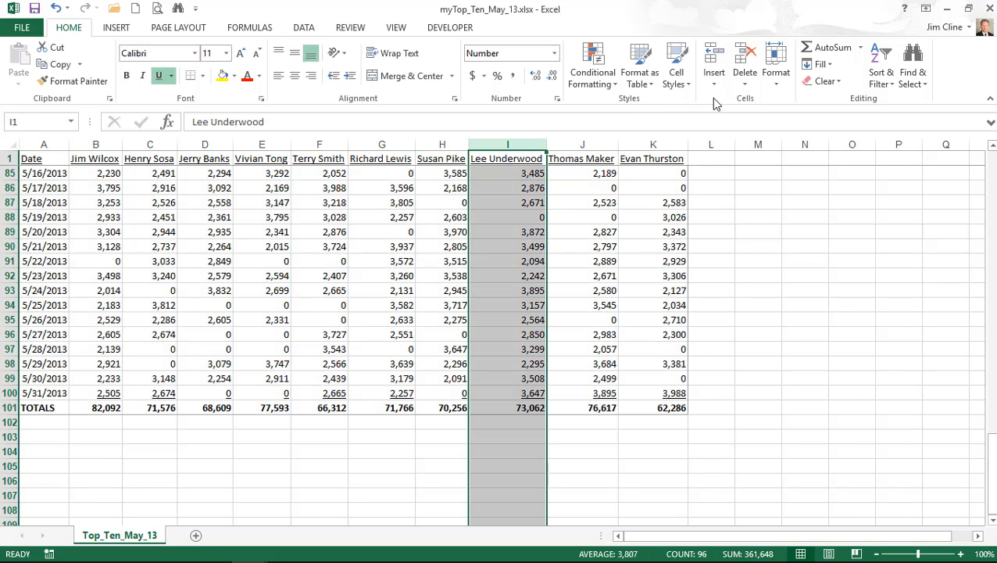
{"action": "left_click", "coordinate": [780, 72]}
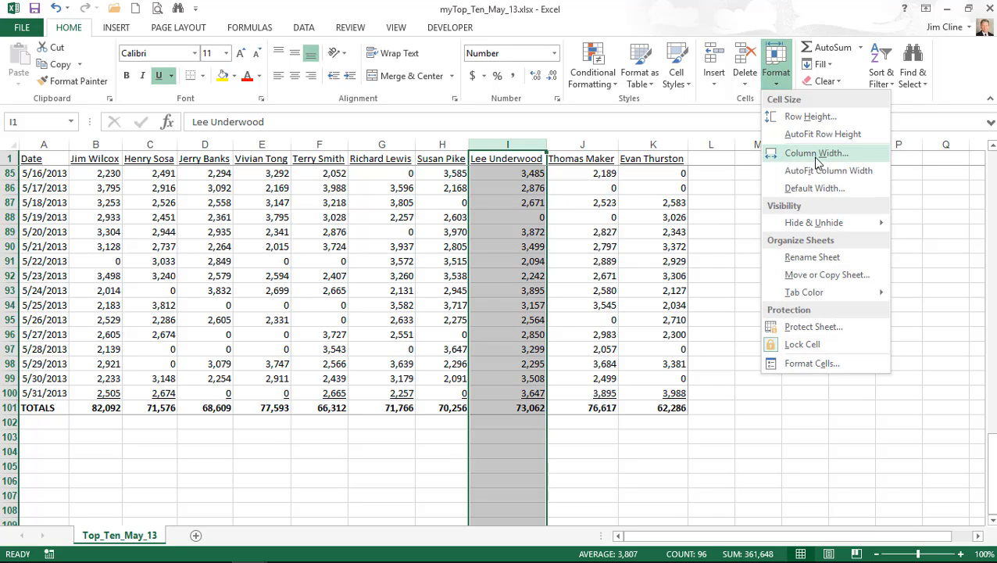
{"action": "mouse_move", "coordinate": [813, 229]}
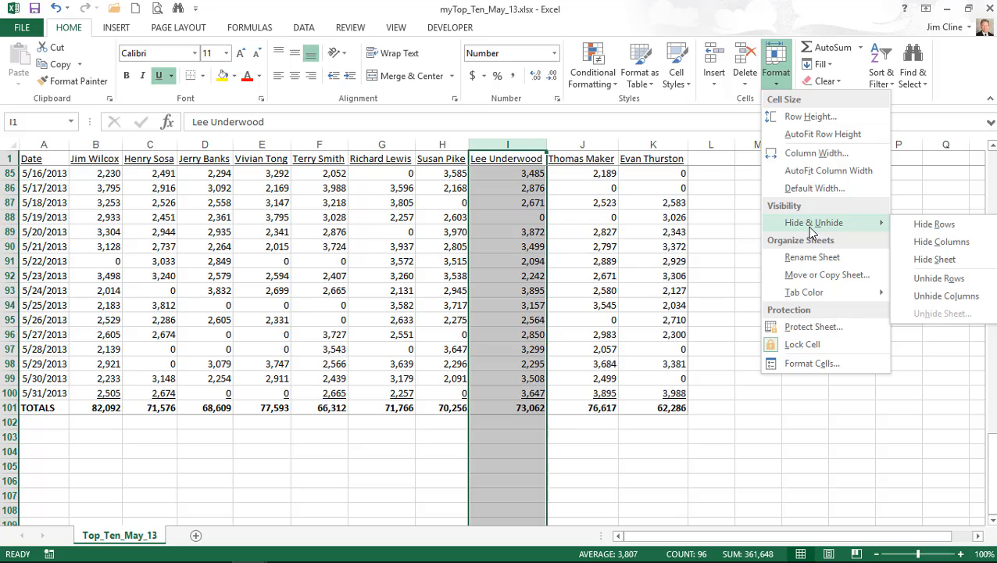
{"action": "left_click", "coordinate": [942, 241]}
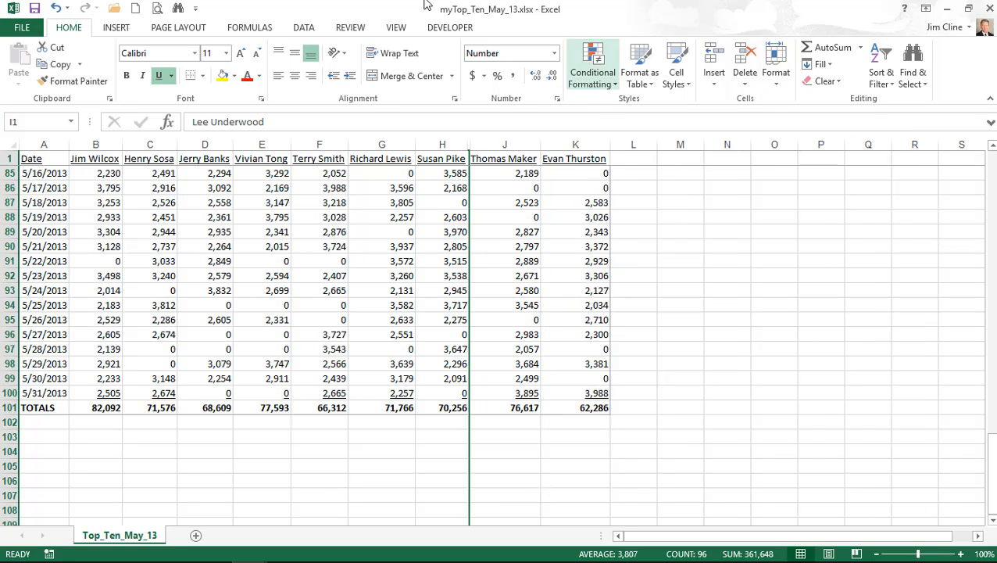
{"action": "left_click", "coordinate": [157, 9]}
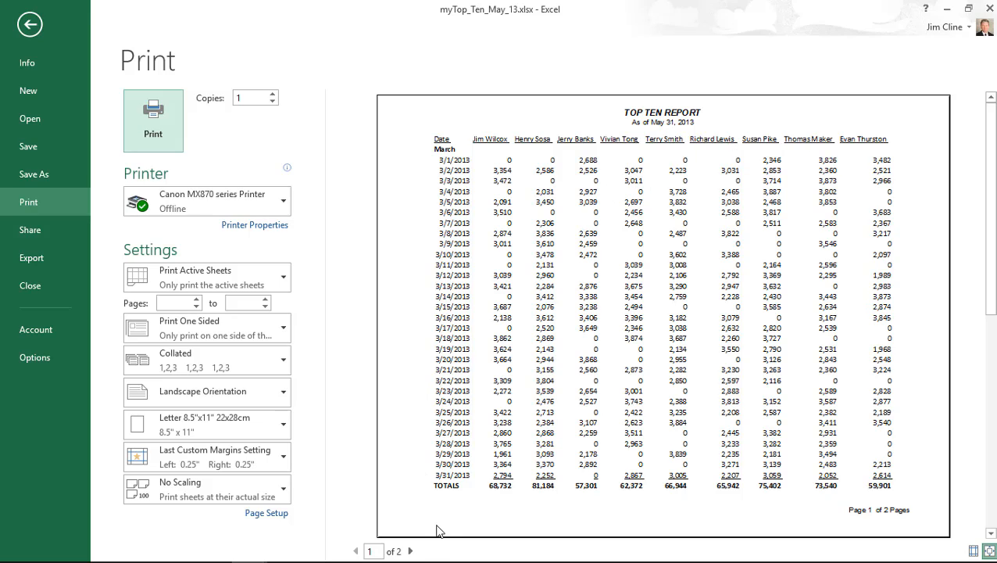
- View preview page 2, return to page 1, and close the preview to the worksheet
{"action": "left_click", "coordinate": [410, 551]}
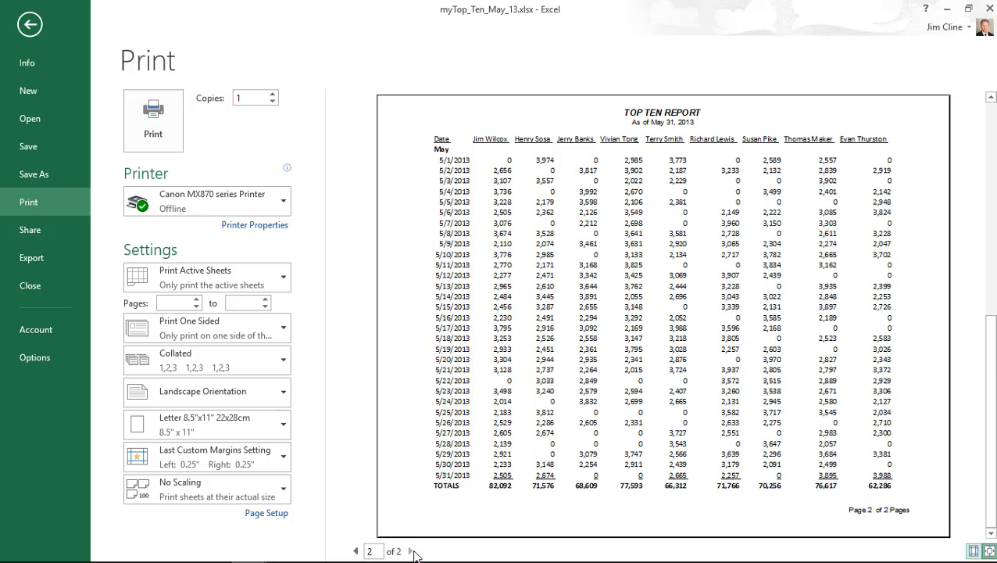
{"action": "left_click", "coordinate": [355, 551]}
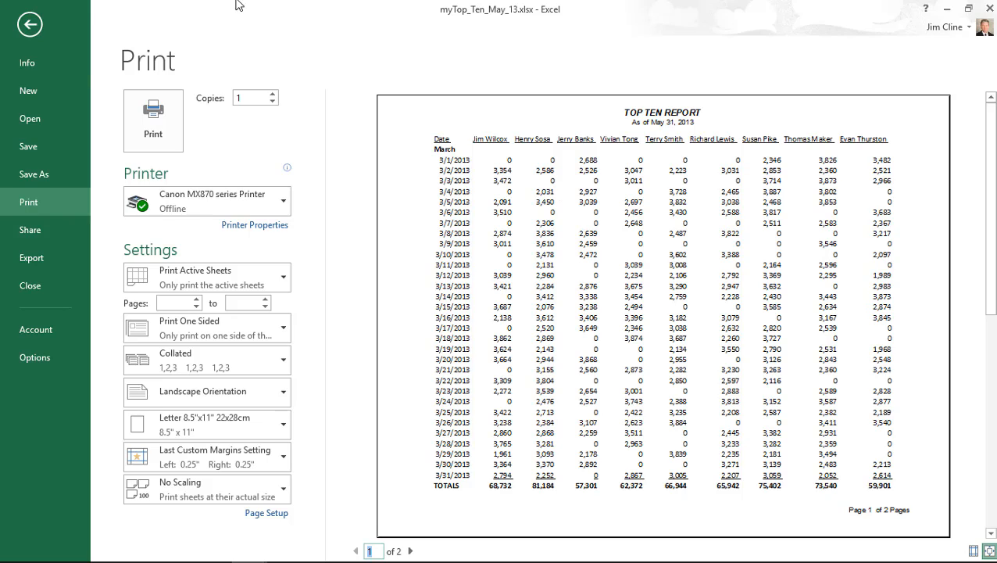
{"action": "left_click", "coordinate": [30, 24]}
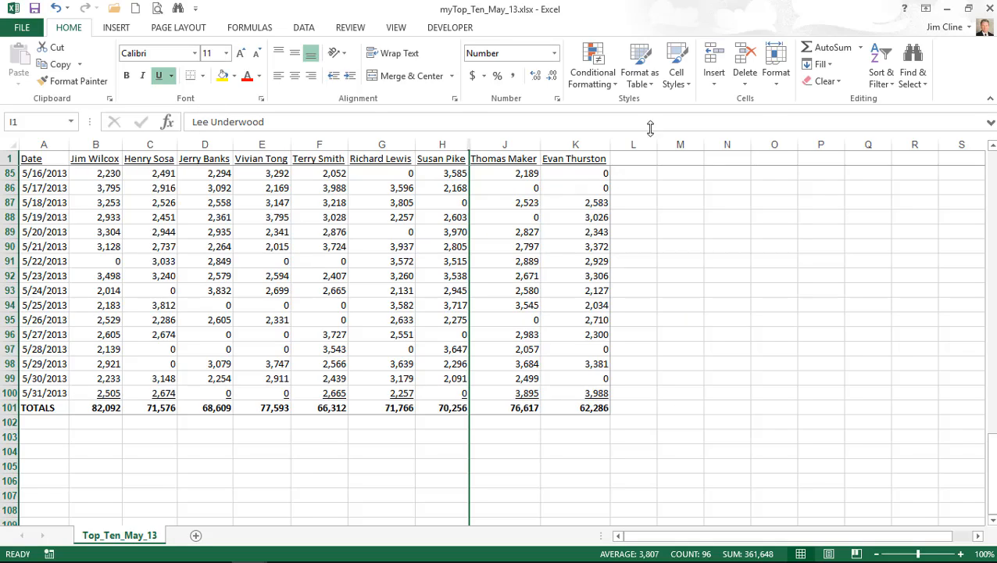
{"action": "left_click", "coordinate": [783, 76]}
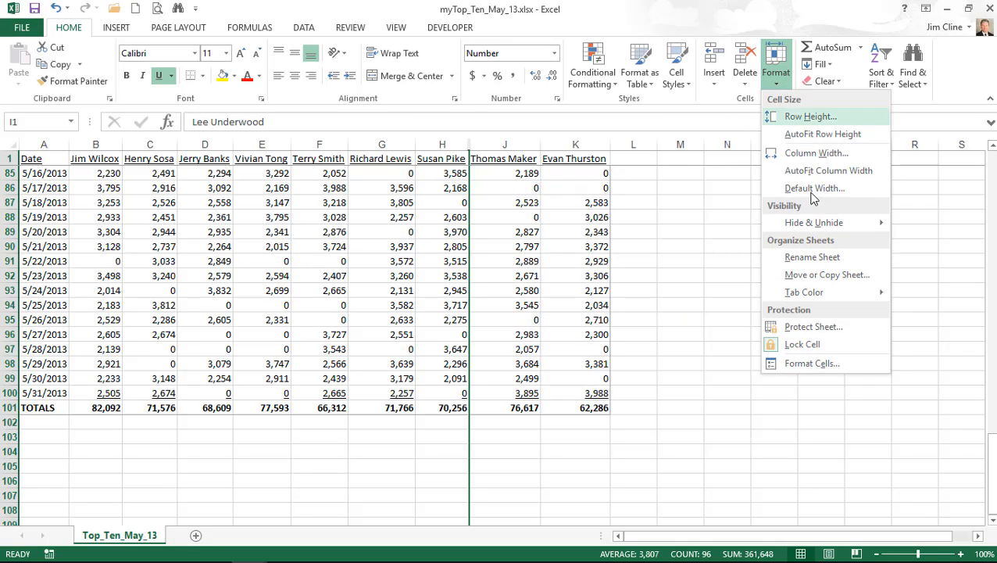
{"action": "mouse_move", "coordinate": [832, 225]}
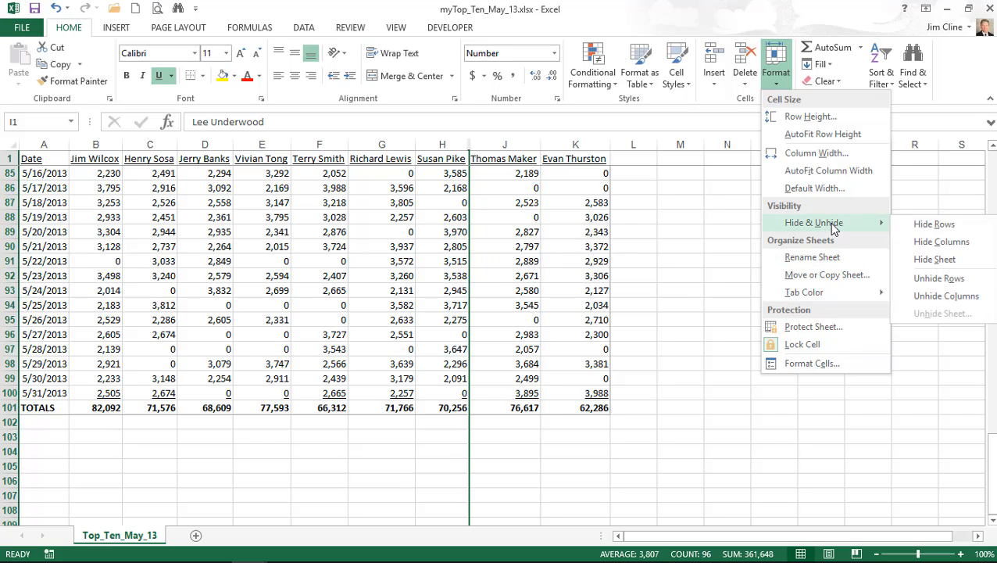
{"action": "left_click", "coordinate": [946, 297]}
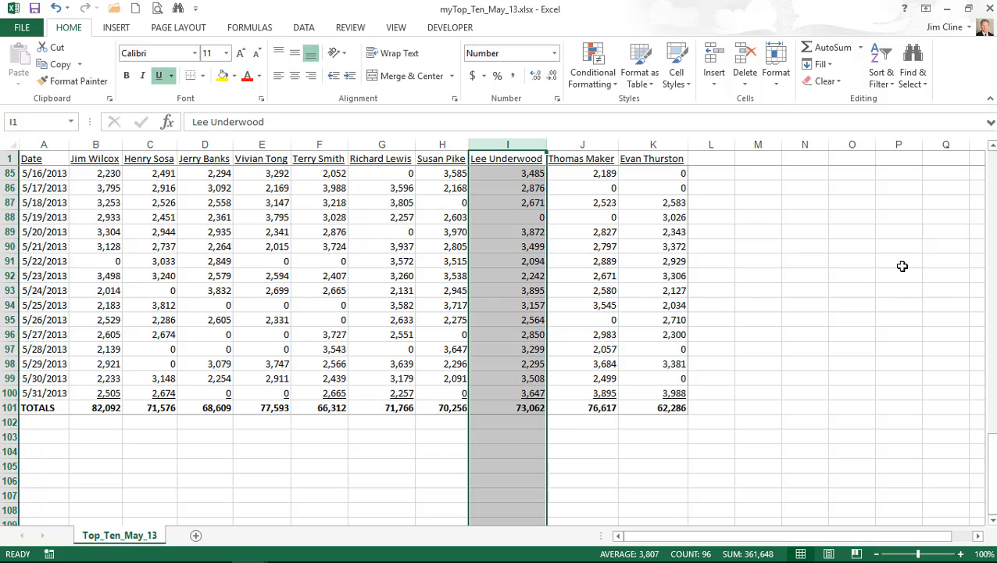
- Enter the header 'Total' in cell L1
{"action": "left_click_drag", "start_coordinate": [992, 478], "coordinate": [993, 156]}
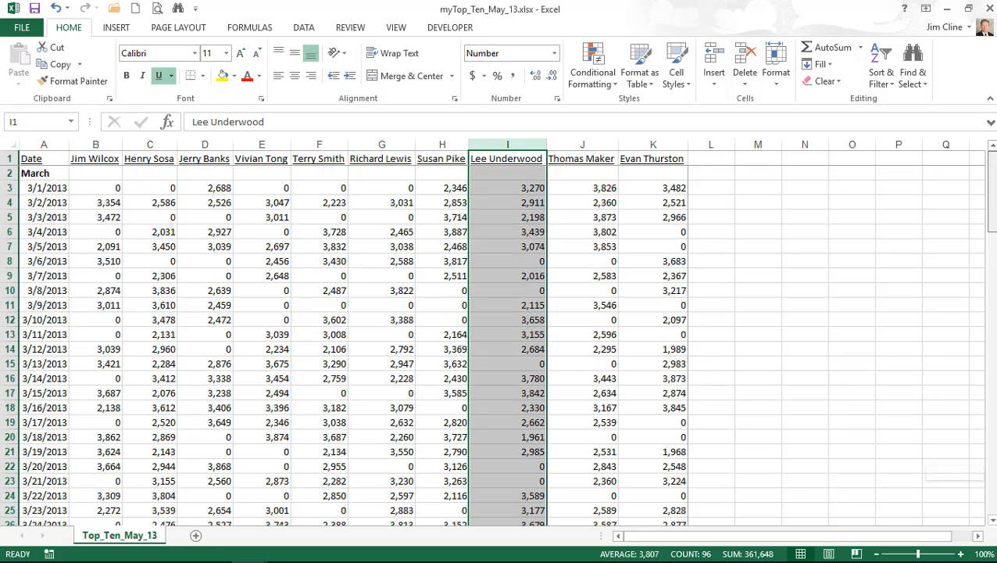
{"action": "left_click", "coordinate": [708, 158]}
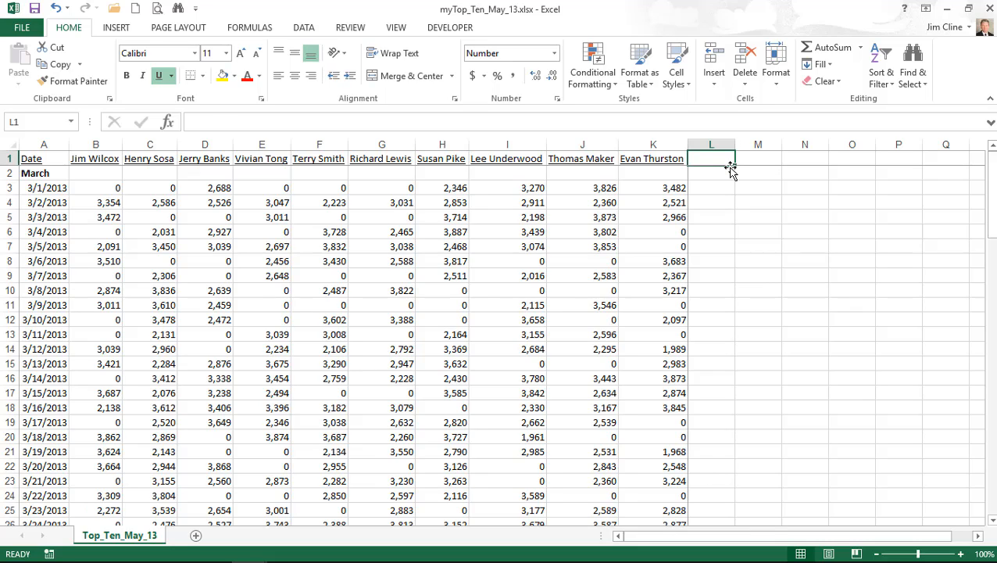
{"action": "type", "text": "Total"}
{"action": "key", "text": "ctrl+Return"}
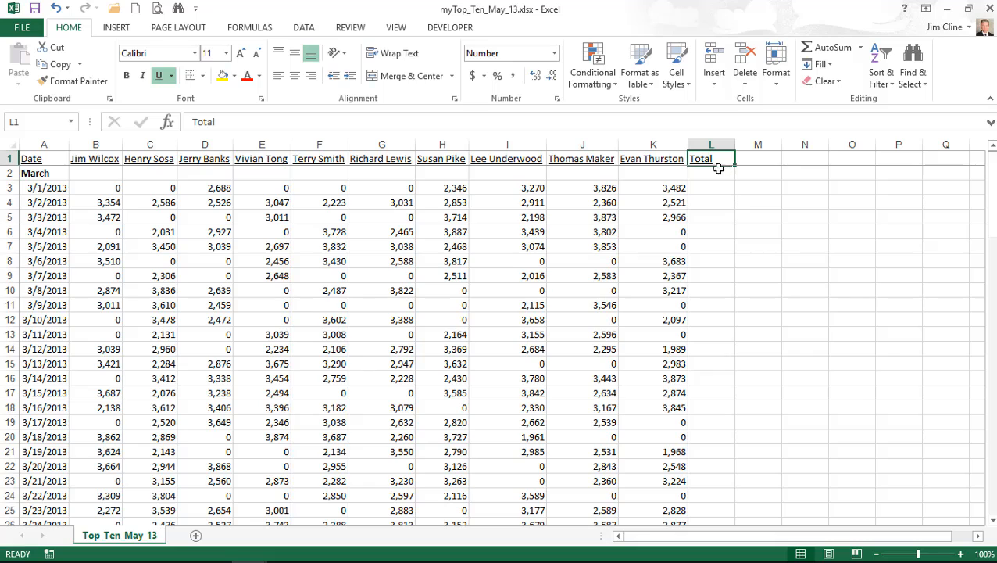
- Enter =SUM(B3:K3) in L3 and fill it down column L to row 101
{"action": "left_click", "coordinate": [725, 188]}
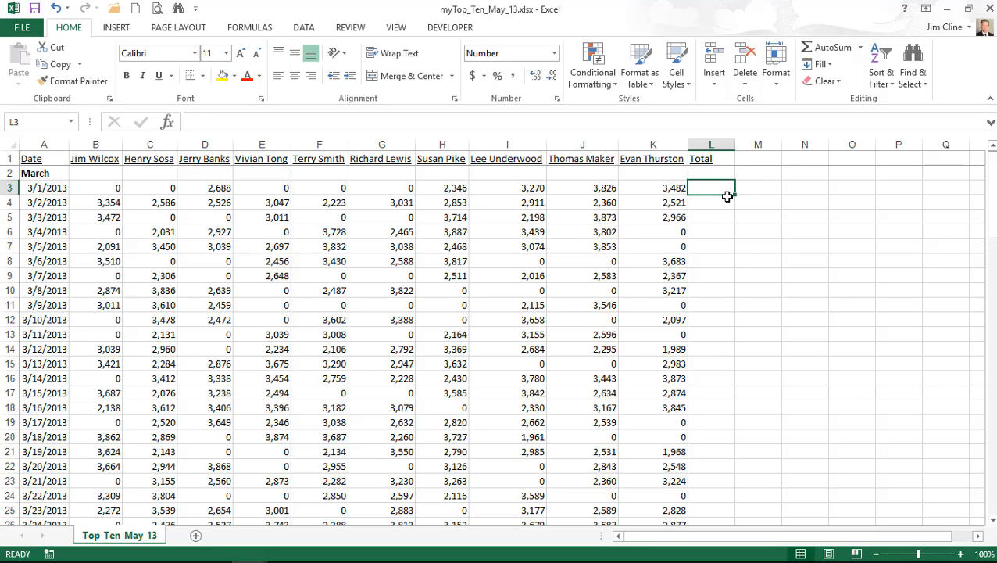
{"action": "type", "text": "=sum("}
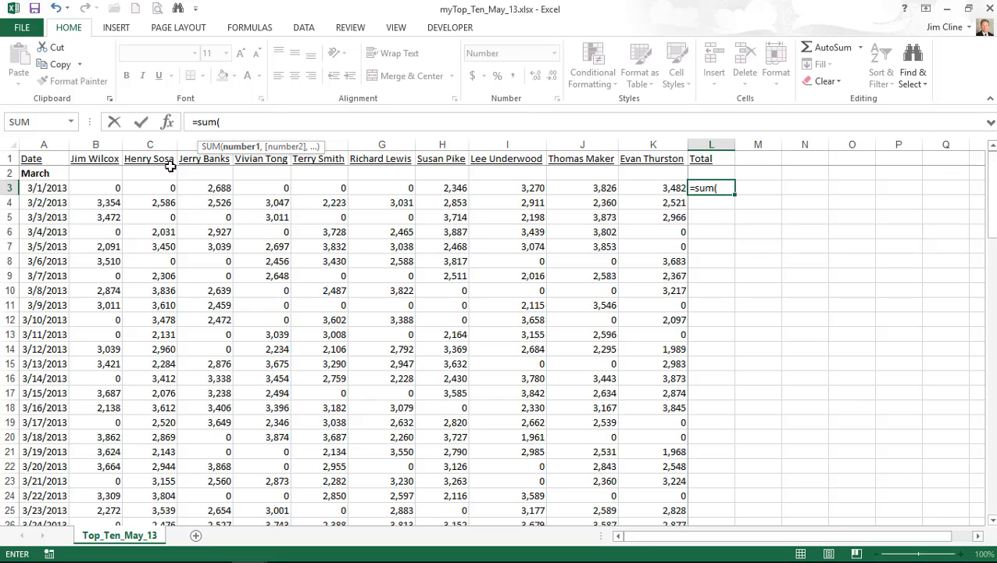
{"action": "left_click_drag", "start_coordinate": [112, 188], "coordinate": [666, 191]}
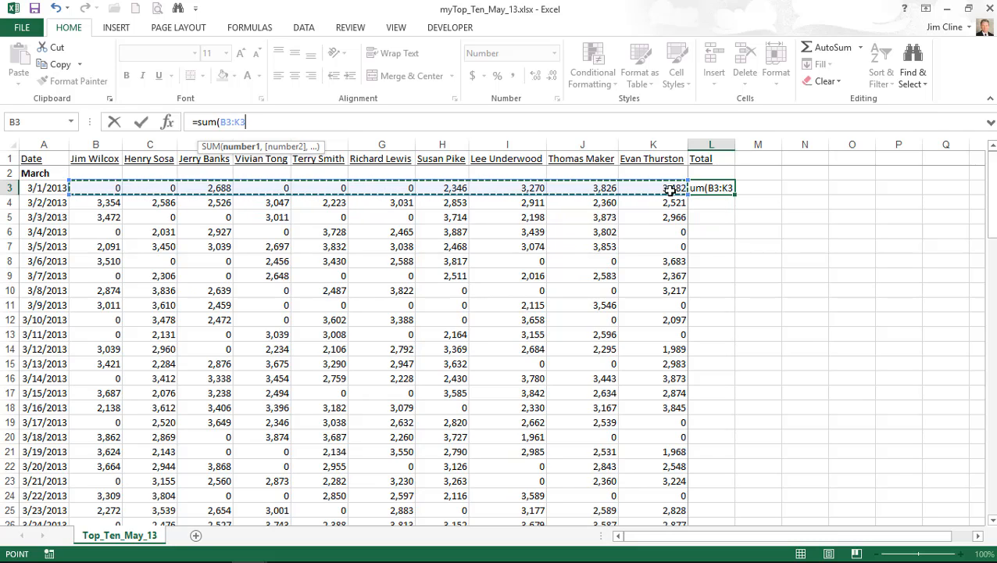
{"action": "type", "text": ")"}
{"action": "key", "text": "ctrl+Return"}
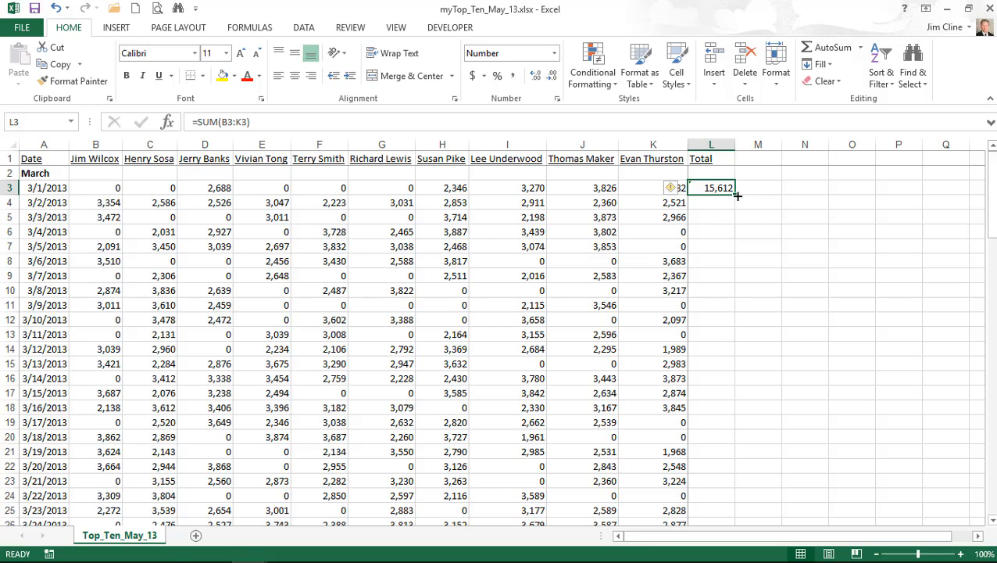
{"action": "left_click_drag", "start_coordinate": [737, 196], "coordinate": [719, 222]}
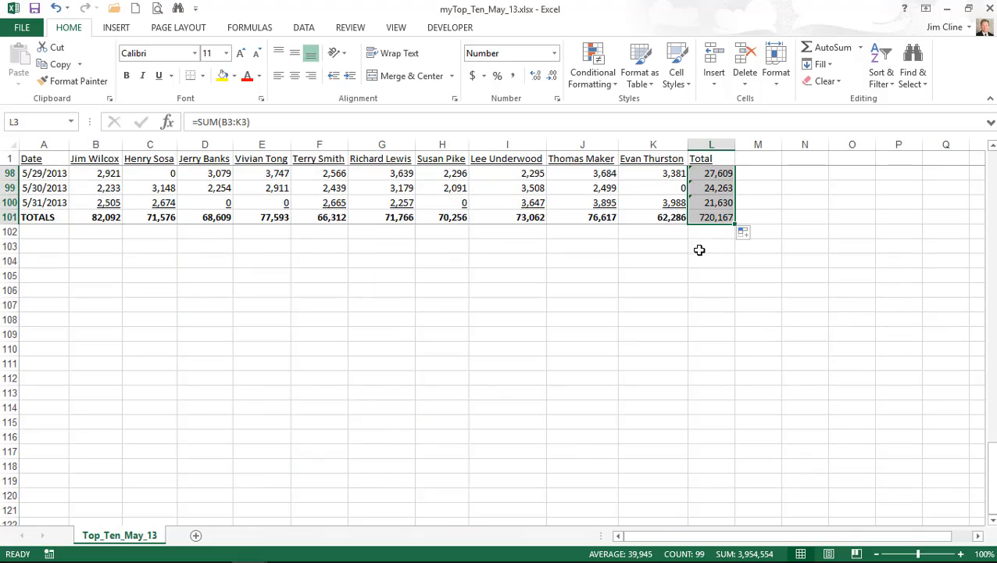
- Delete the stray zero totals from blank rows 68 and 69
{"action": "scroll", "coordinate": [699, 249], "scroll_direction": "up", "scroll_amount": 13}
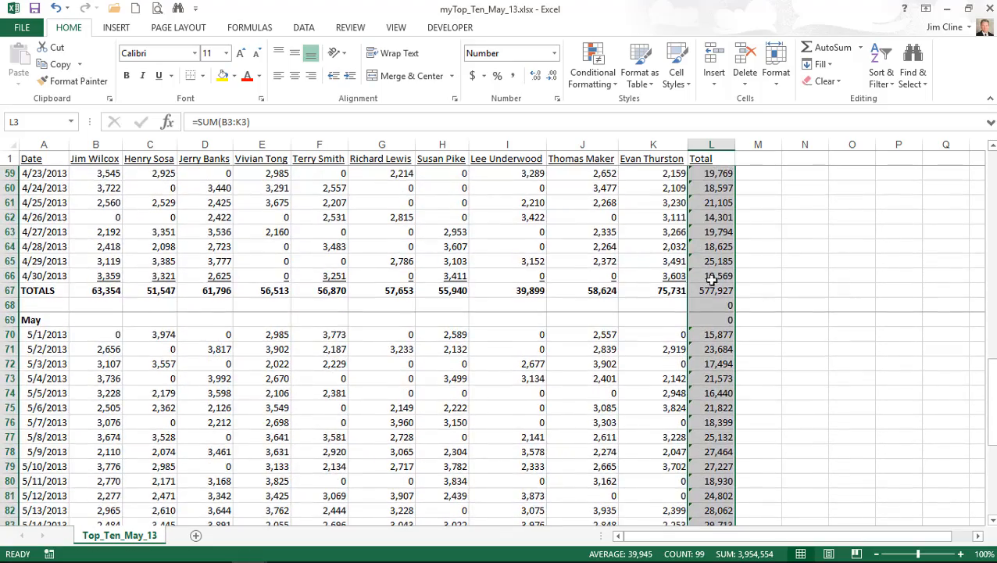
{"action": "left_click_drag", "start_coordinate": [725, 305], "coordinate": [727, 319]}
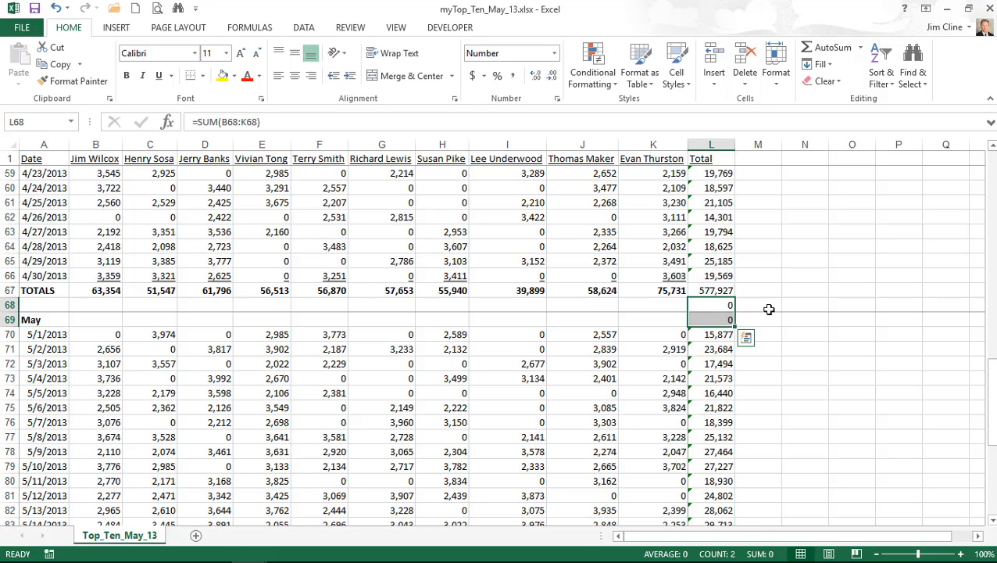
{"action": "key", "text": "Delete"}
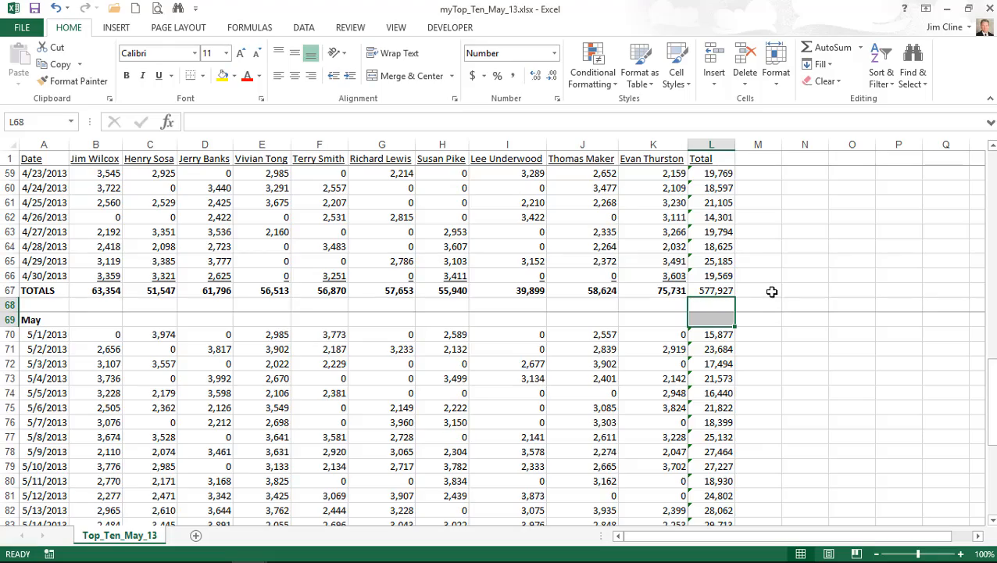
{"action": "scroll", "coordinate": [774, 297], "scroll_direction": "up", "scroll_amount": 11}
- Bold the March grand total in L34 and clear the zero totals in rows 35–36
{"action": "scroll", "coordinate": [779, 293], "scroll_direction": "up", "scroll_amount": 8}
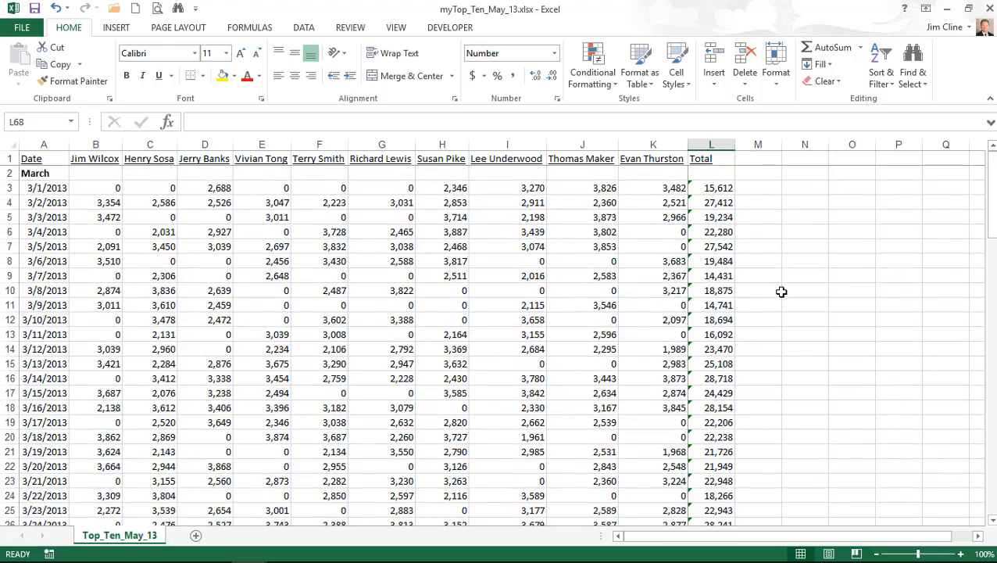
{"action": "scroll", "coordinate": [783, 292], "scroll_direction": "down", "scroll_amount": 3}
{"action": "scroll", "coordinate": [784, 295], "scroll_direction": "up", "scroll_amount": 3}
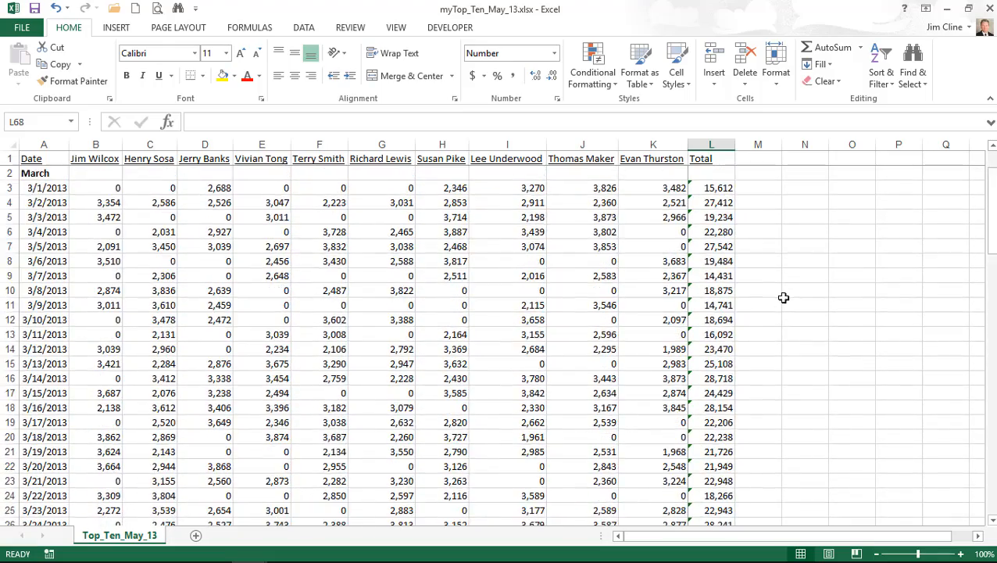
{"action": "scroll", "coordinate": [784, 297], "scroll_direction": "down", "scroll_amount": 6}
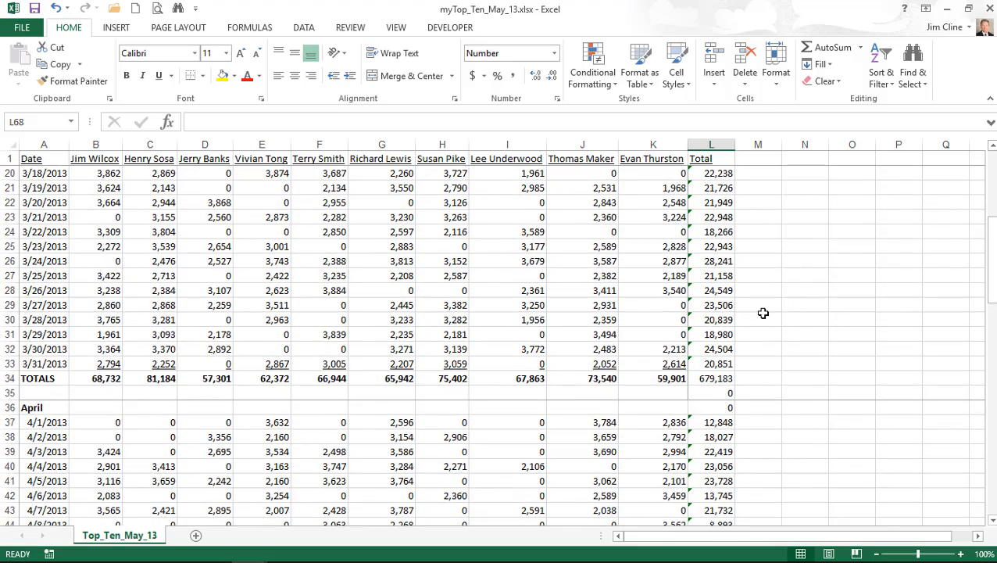
{"action": "left_click", "coordinate": [723, 363]}
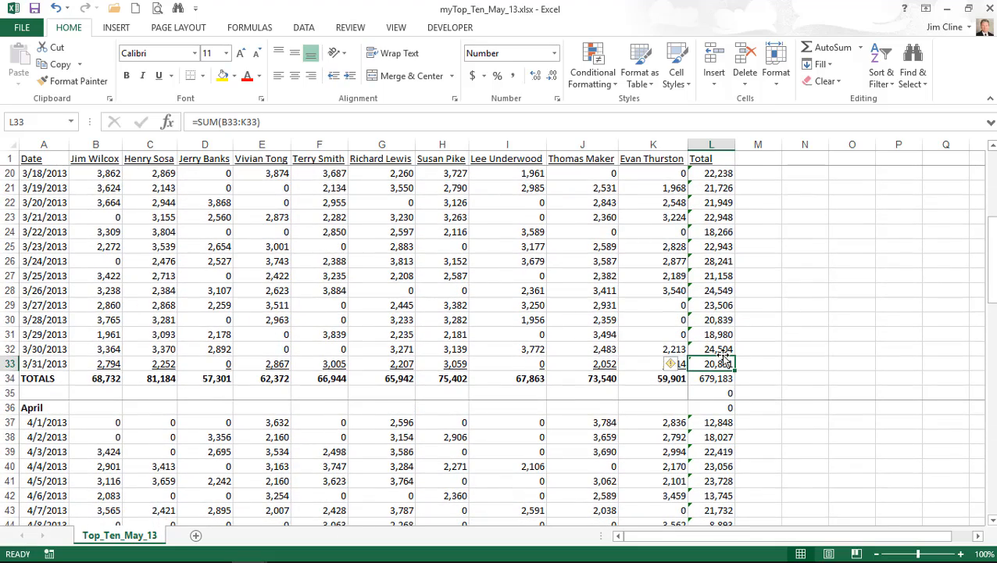
{"action": "left_click", "coordinate": [704, 376]}
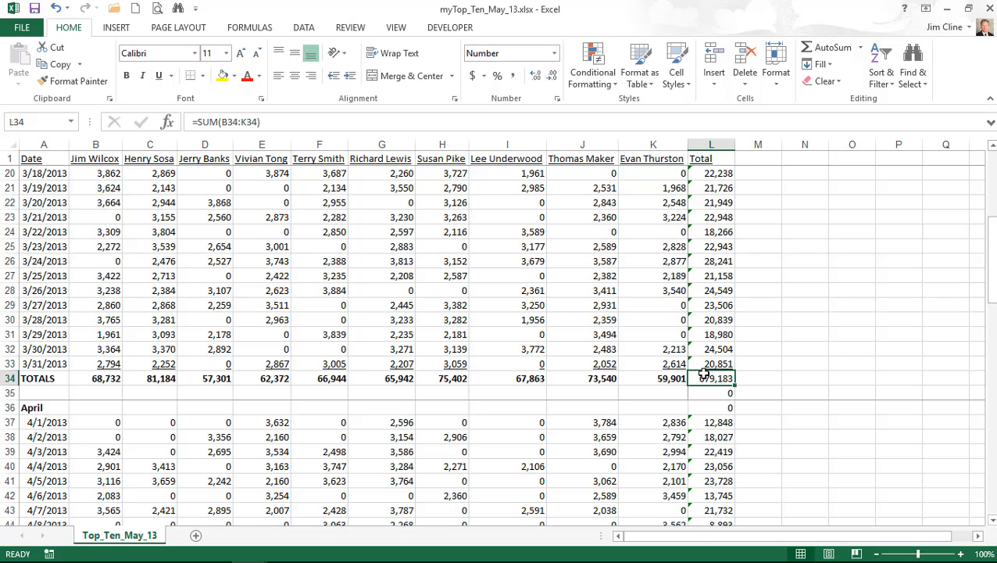
{"action": "key", "text": "ctrl+b"}
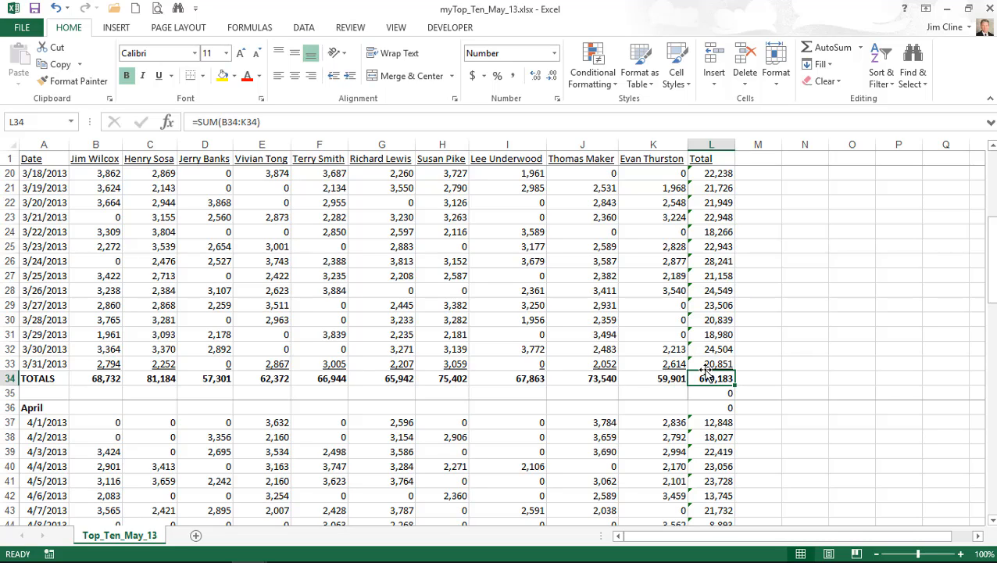
{"action": "left_click_drag", "start_coordinate": [729, 391], "coordinate": [727, 406]}
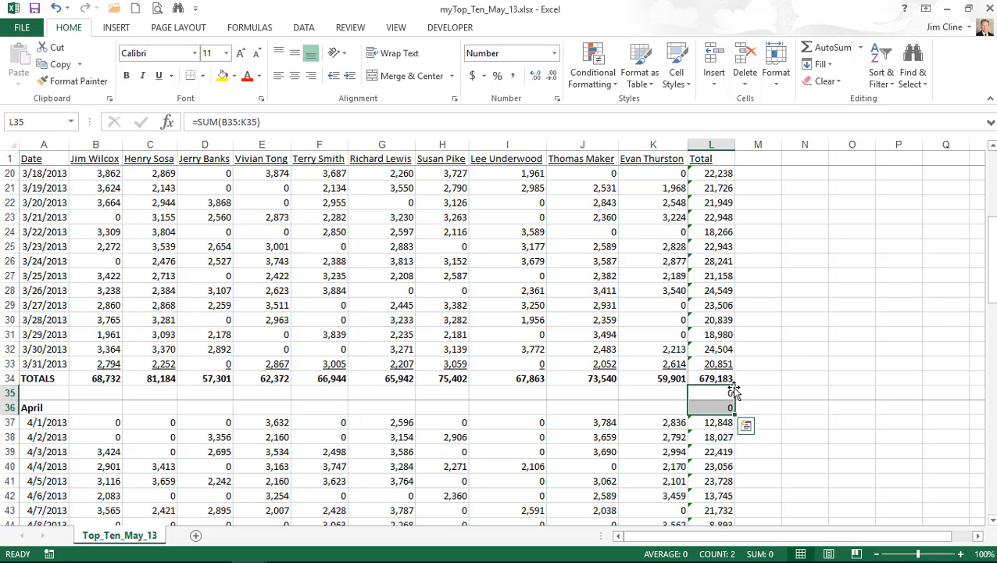
{"action": "key", "text": "Delete"}
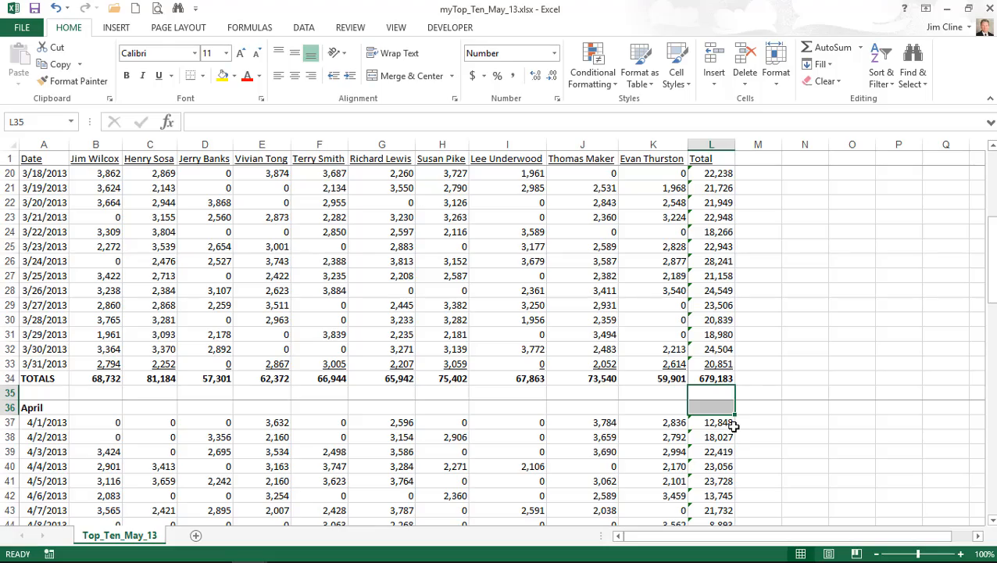
- Bold the 720,167 grand total in L101, then select the data table from row 2 down
{"action": "scroll", "coordinate": [733, 424], "scroll_direction": "down", "scroll_amount": 12}
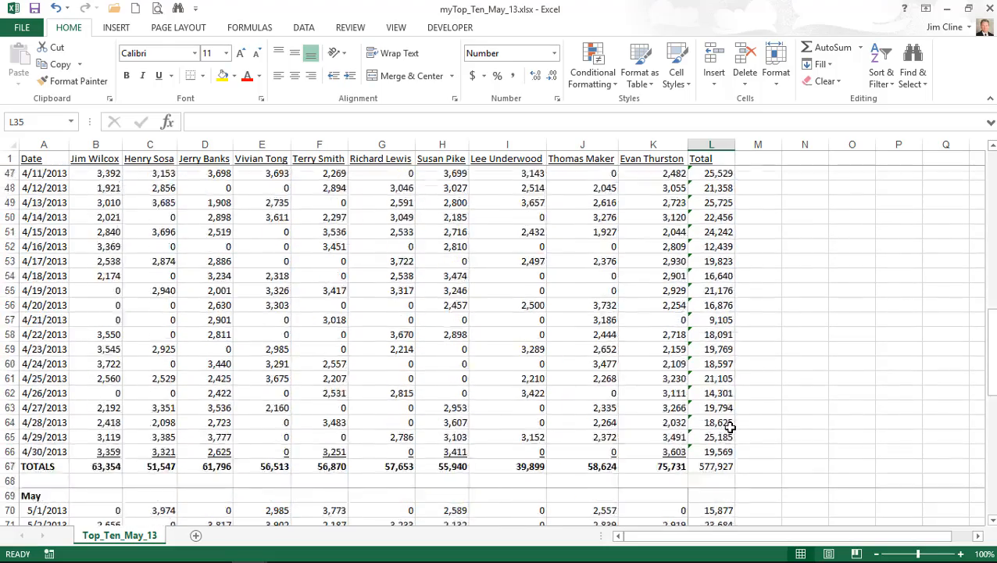
{"action": "left_click", "coordinate": [729, 319]}
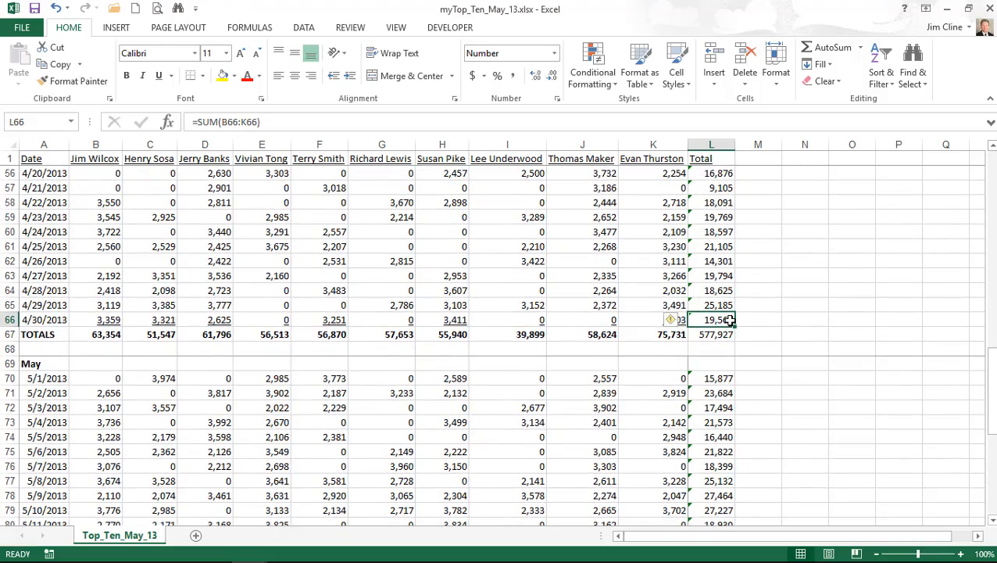
{"action": "left_click", "coordinate": [719, 334]}
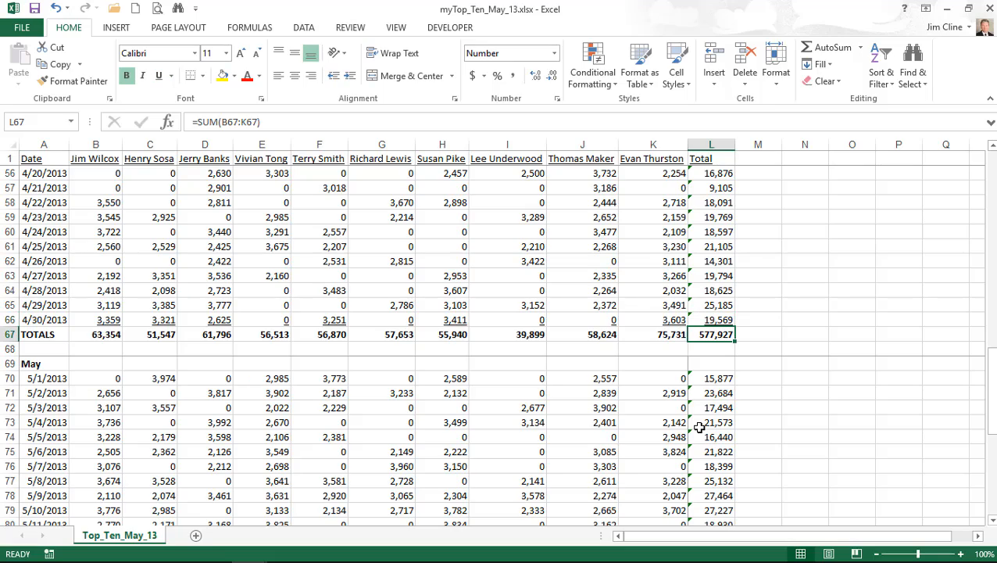
{"action": "scroll", "coordinate": [700, 427], "scroll_direction": "down", "scroll_amount": 7}
{"action": "scroll", "coordinate": [700, 427], "scroll_direction": "down", "scroll_amount": 5}
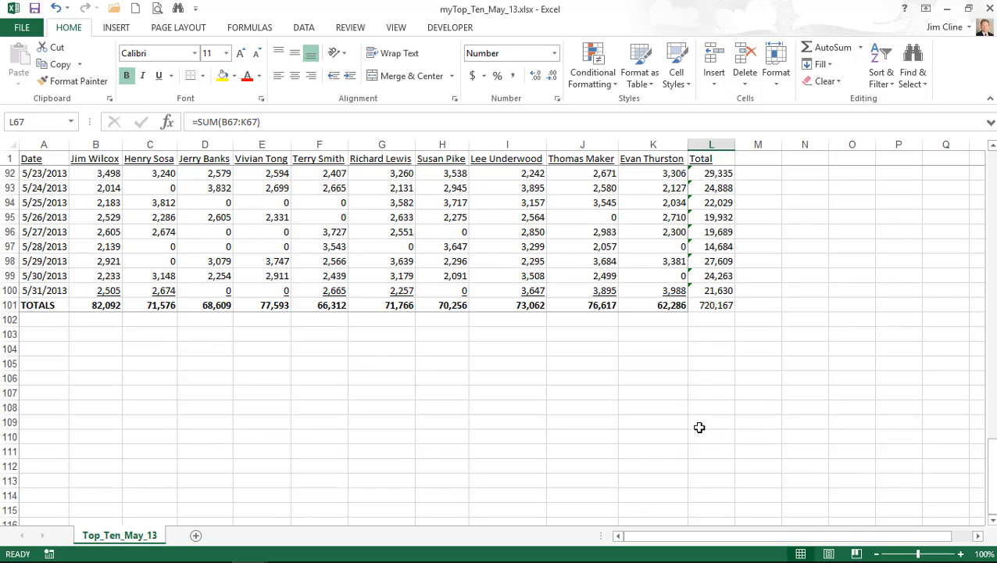
{"action": "left_click", "coordinate": [709, 290]}
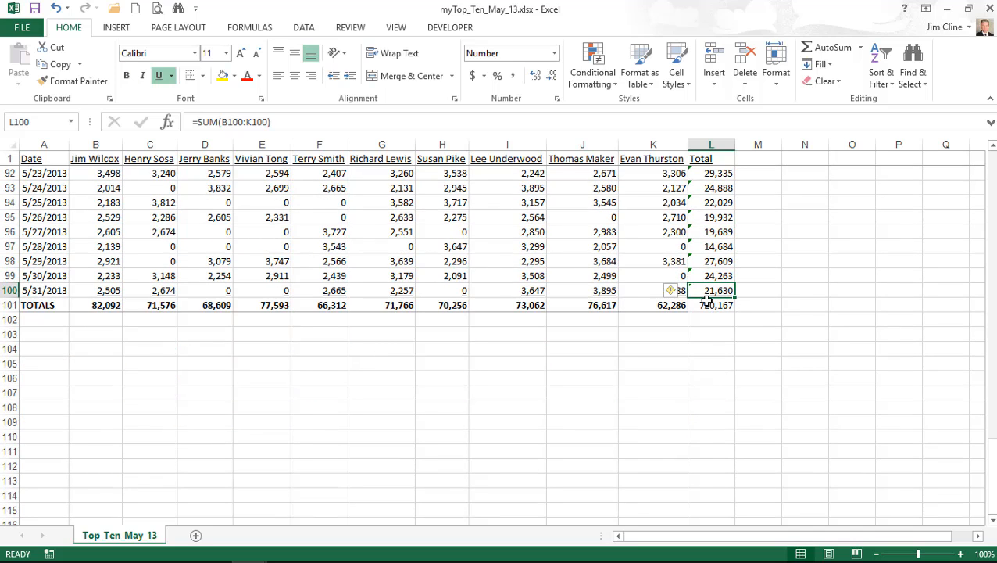
{"action": "left_click", "coordinate": [710, 303]}
{"action": "key", "text": "ctrl+b"}
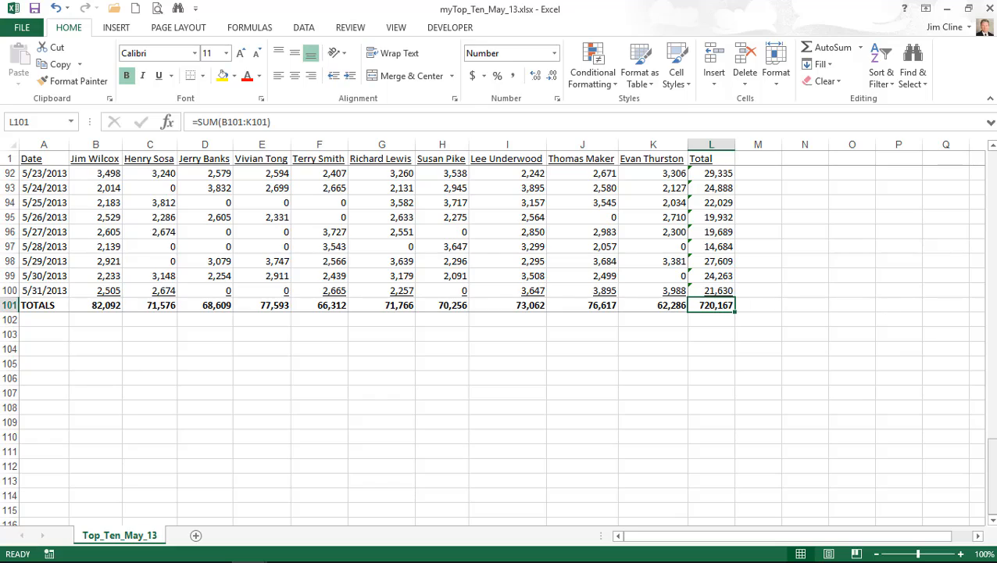
{"action": "left_click_drag", "start_coordinate": [990, 473], "coordinate": [987, 159]}
{"action": "left_click_drag", "start_coordinate": [35, 173], "coordinate": [707, 202]}
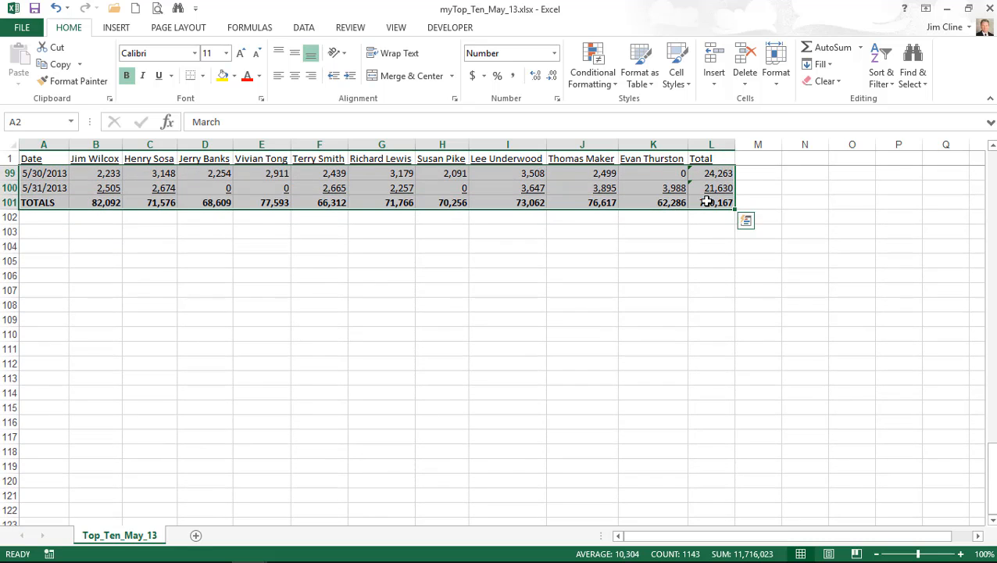
- Set A2:L101 as the print area, then select name columns B through K
{"action": "left_click", "coordinate": [177, 28]}
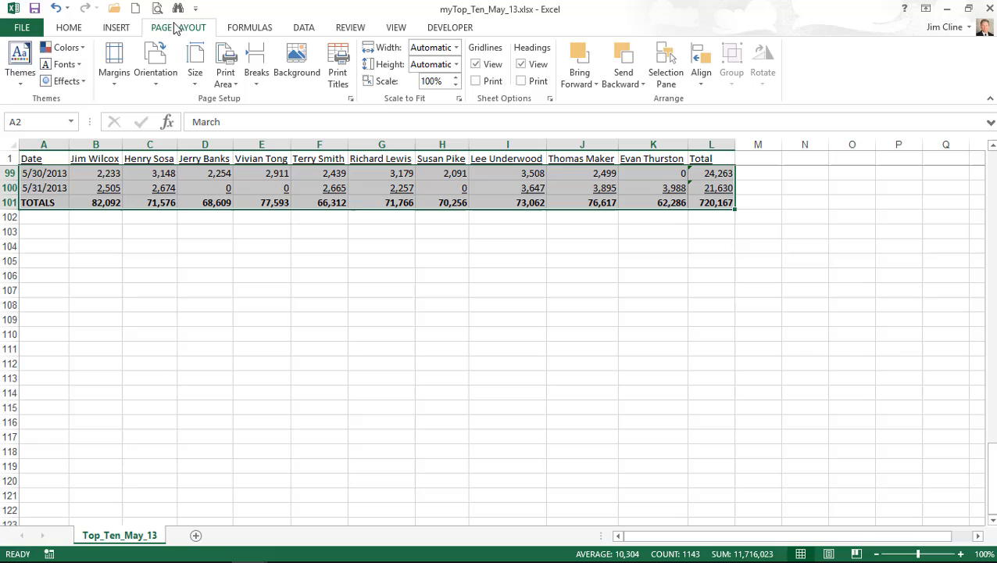
{"action": "left_click", "coordinate": [226, 72]}
{"action": "left_click", "coordinate": [256, 101]}
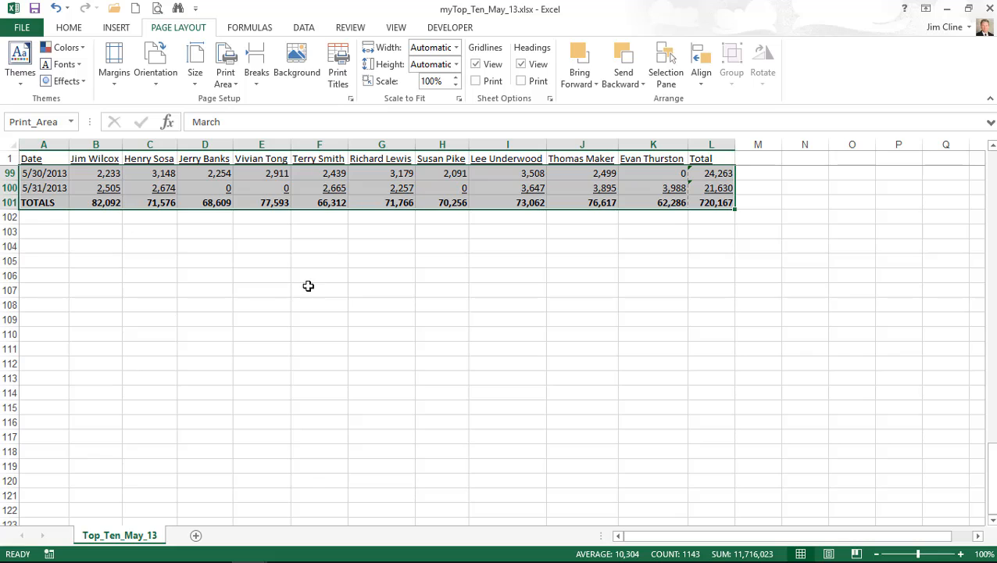
{"action": "left_click_drag", "start_coordinate": [991, 491], "coordinate": [975, 145]}
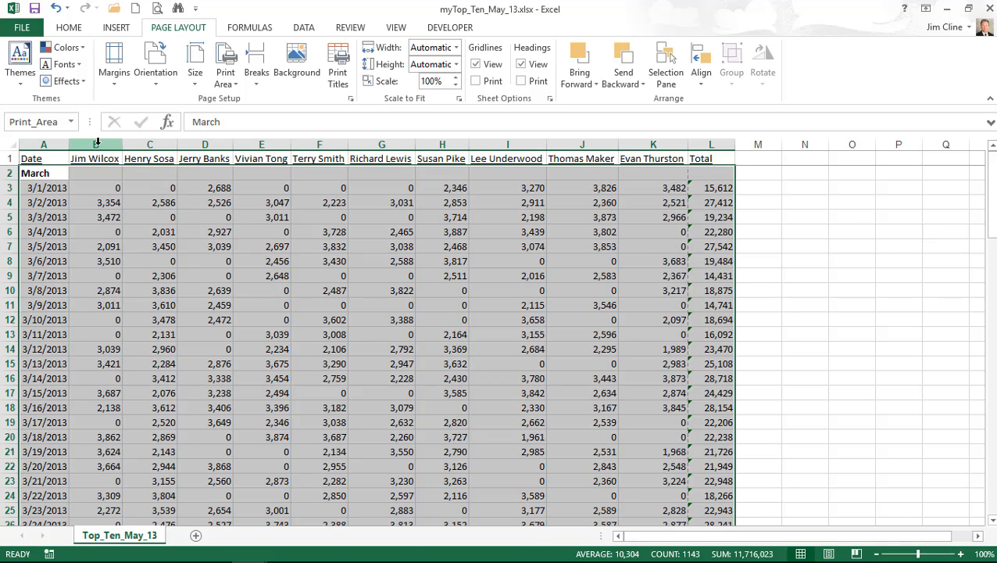
{"action": "left_click_drag", "start_coordinate": [97, 140], "coordinate": [654, 145]}
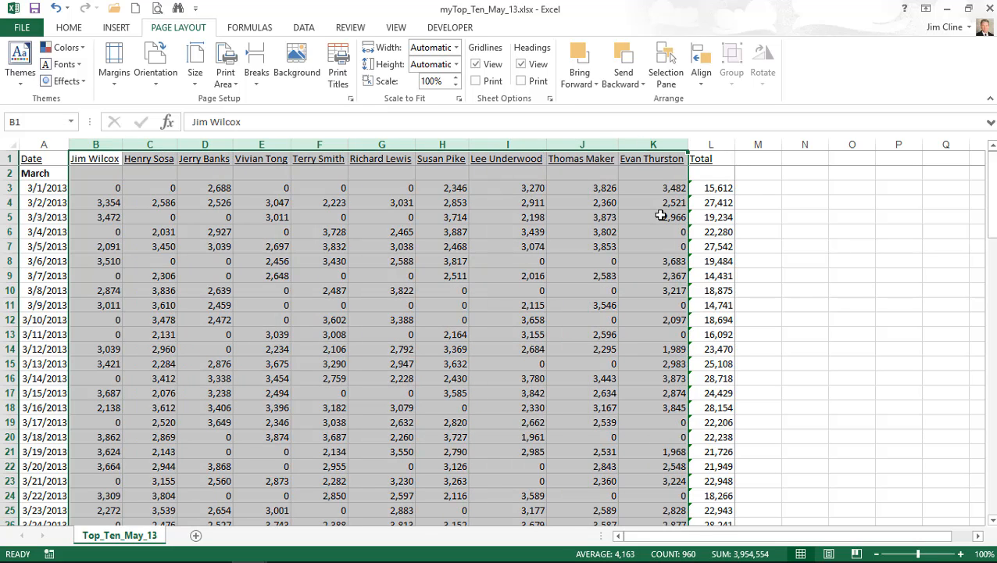
- Group columns B through K into an outline, collapse it, then expand it again
{"action": "left_click", "coordinate": [305, 30]}
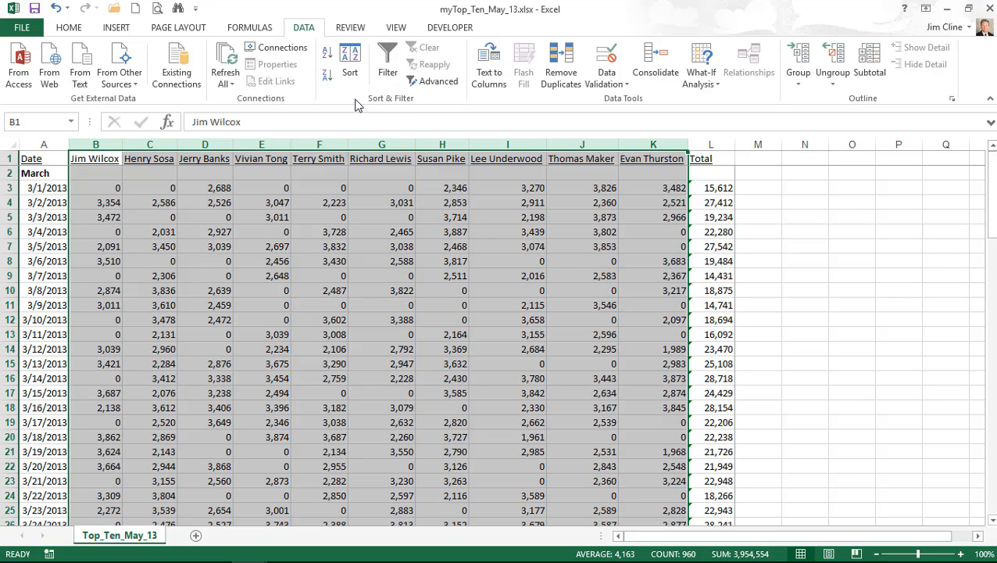
{"action": "left_click", "coordinate": [805, 61]}
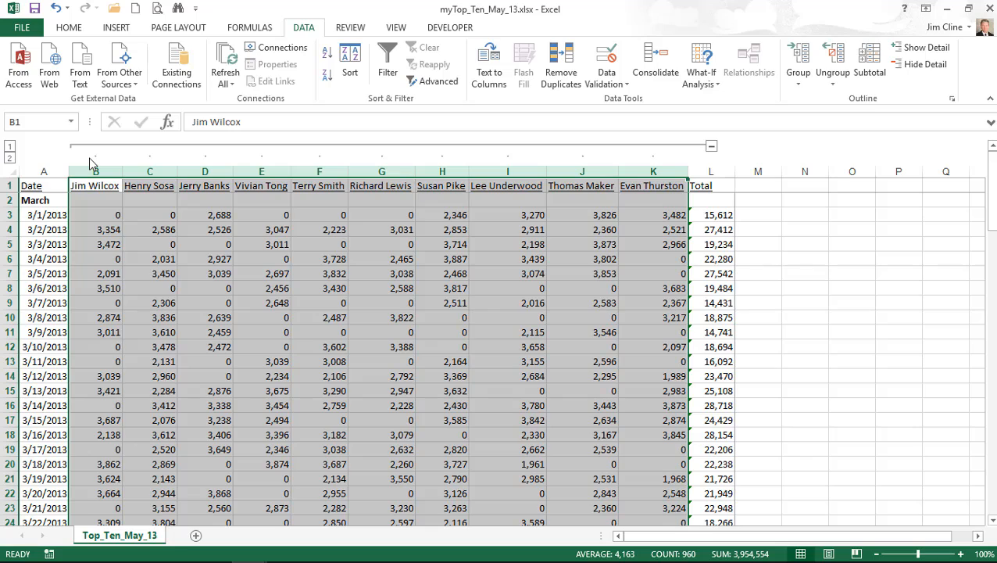
{"action": "left_click", "coordinate": [711, 147]}
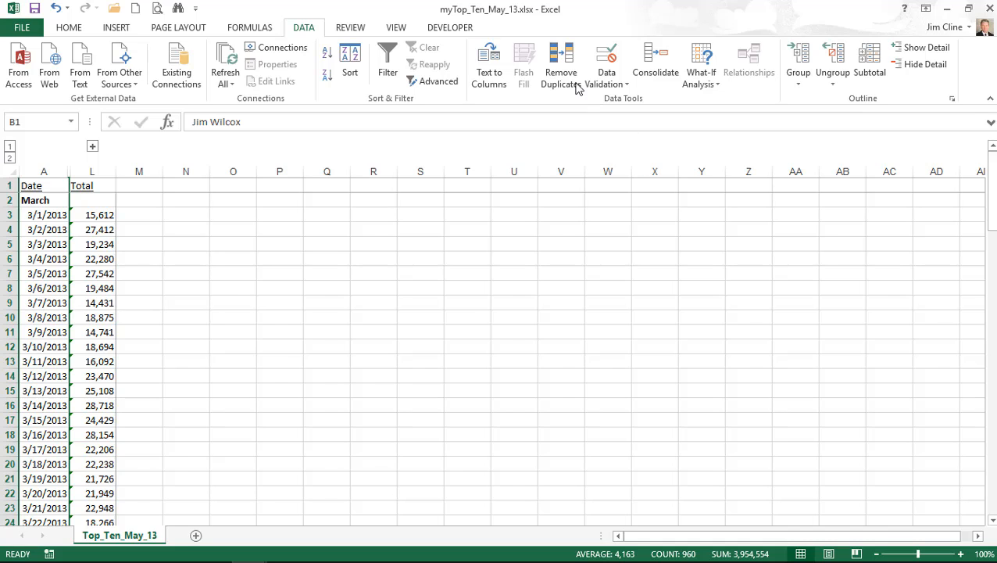
{"action": "left_click", "coordinate": [92, 147]}
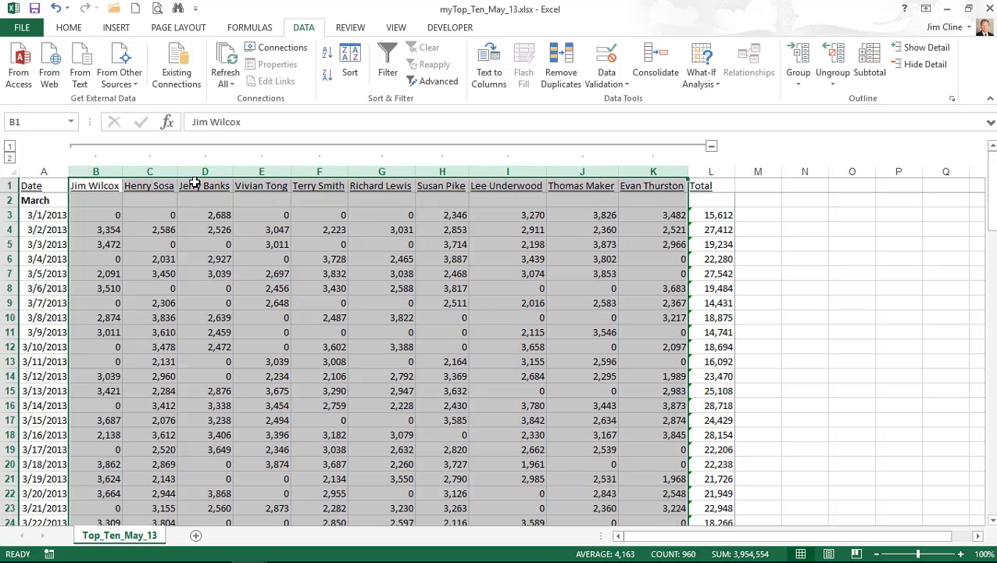
- Scale the print preview to Fit All Columns on One Page, giving 3 pages, then choose Save As
{"action": "left_click", "coordinate": [157, 10]}
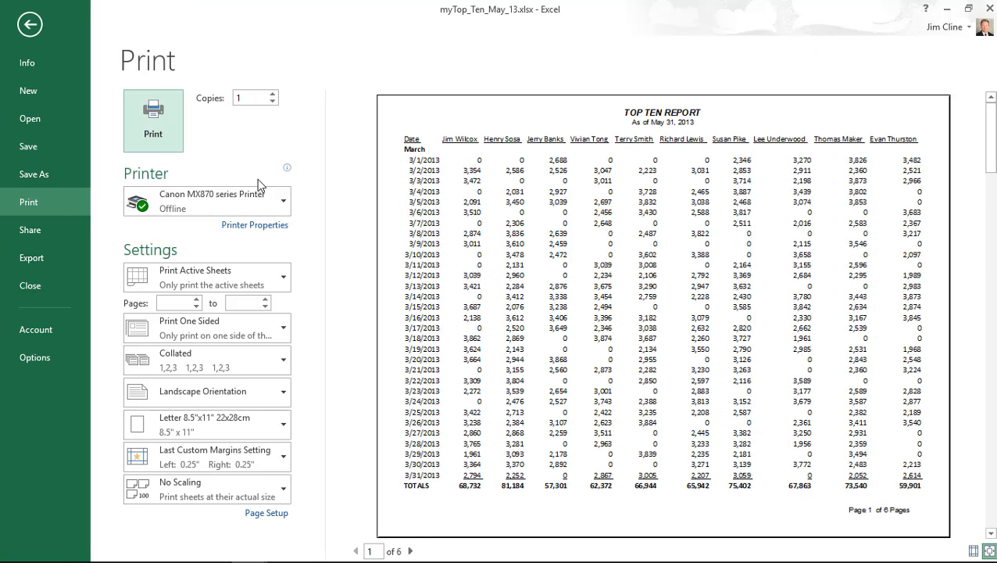
{"action": "mouse_move", "coordinate": [260, 186]}
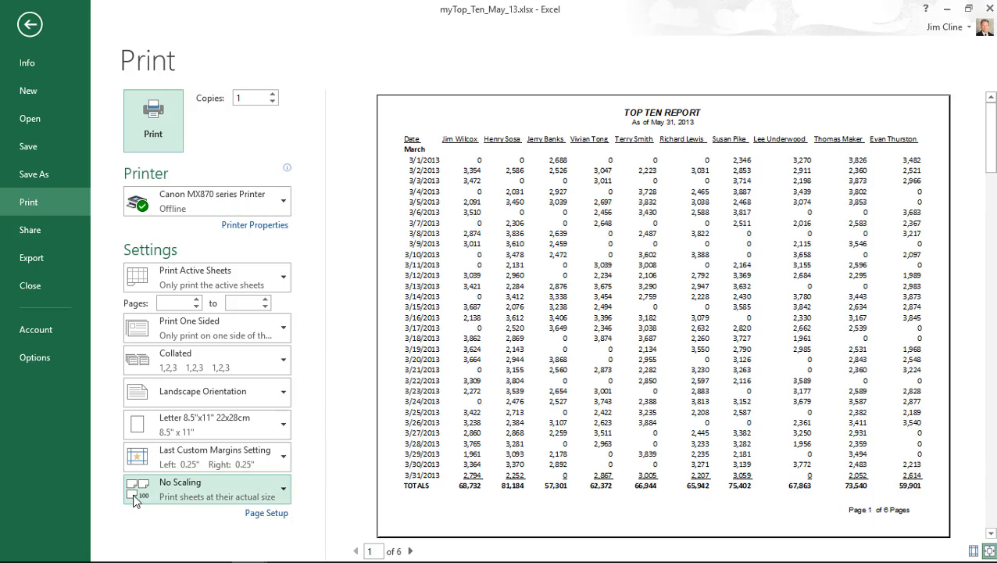
{"action": "left_click", "coordinate": [212, 489]}
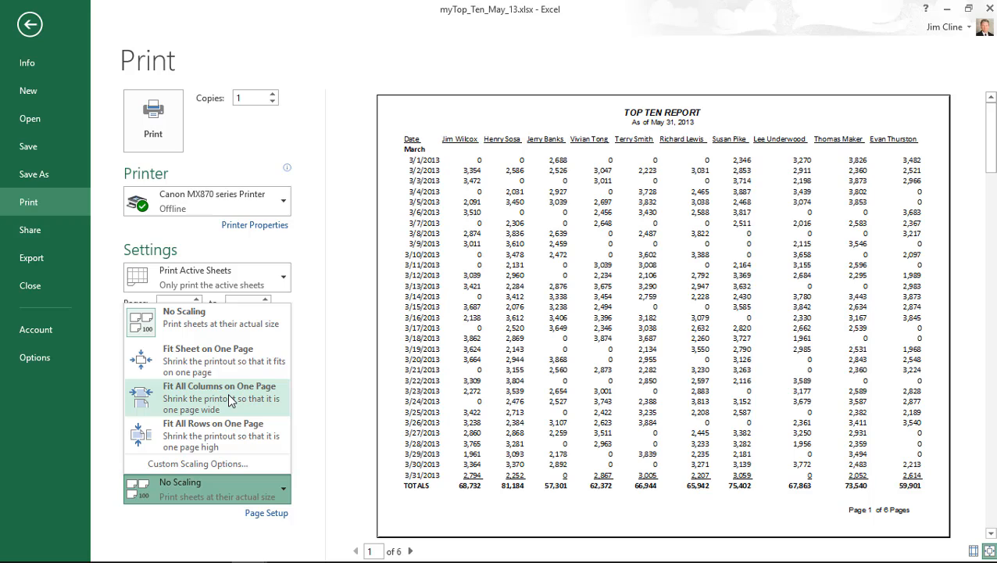
{"action": "key", "text": "Escape"}
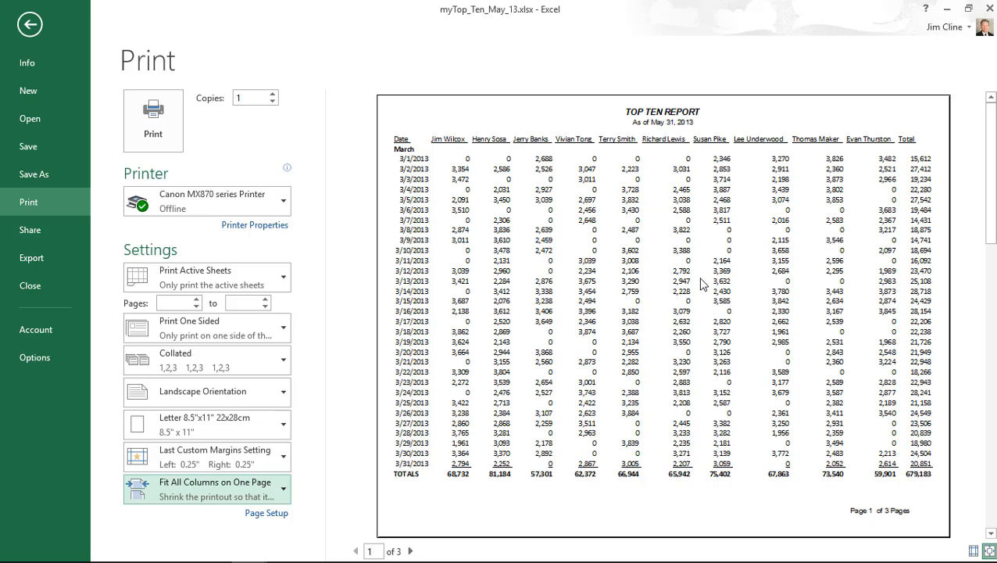
{"action": "left_click", "coordinate": [27, 176]}
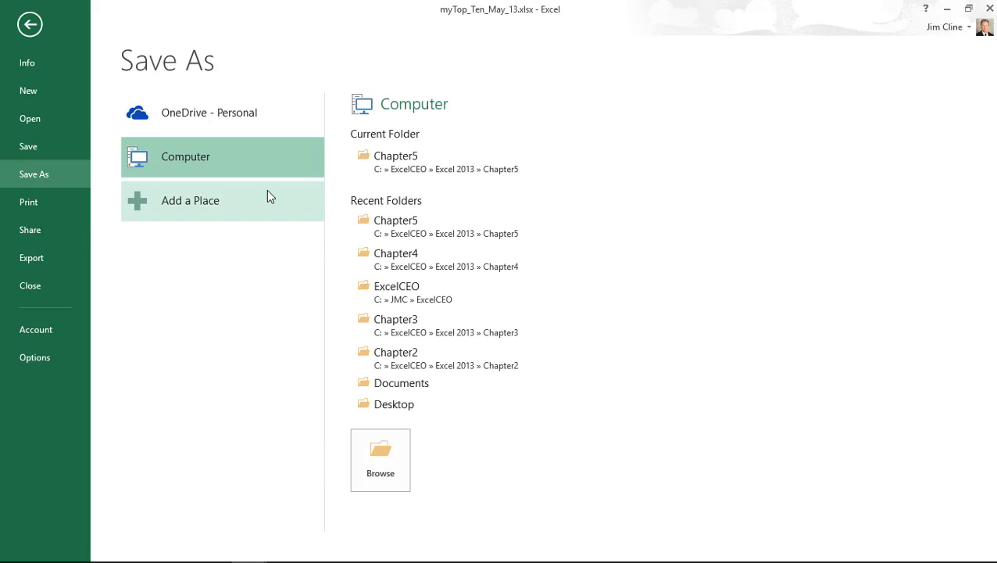
- Save the report as PDF myTop_Ten_May_13.pdf in Chapter5, opening it after publishing
{"action": "left_click", "coordinate": [387, 158]}
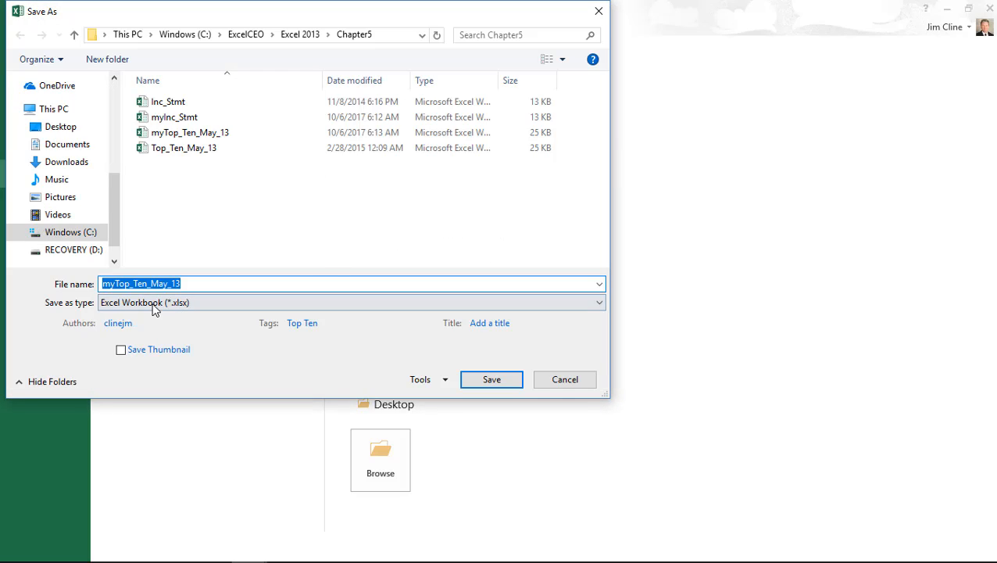
{"action": "left_click", "coordinate": [599, 306]}
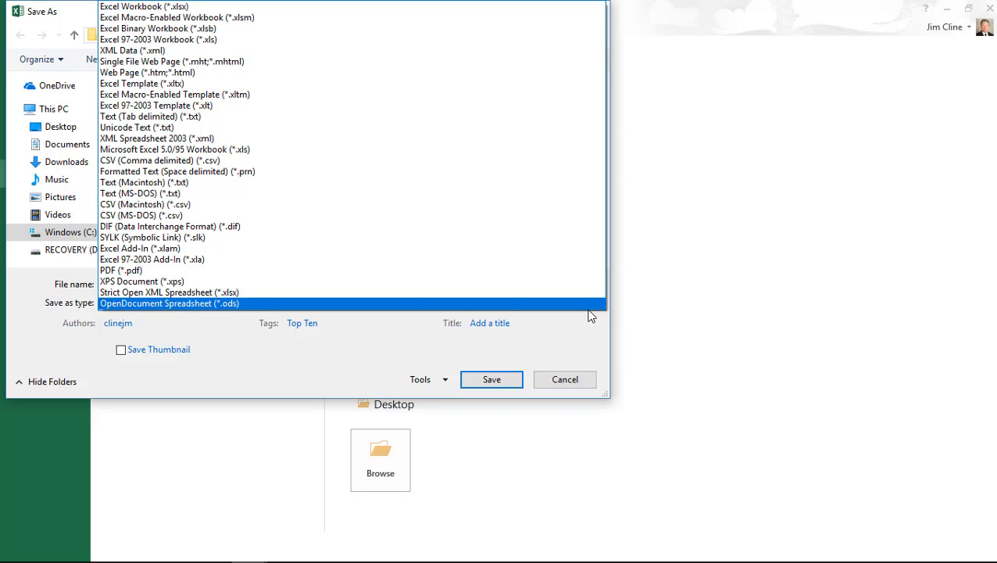
{"action": "left_click", "coordinate": [145, 272]}
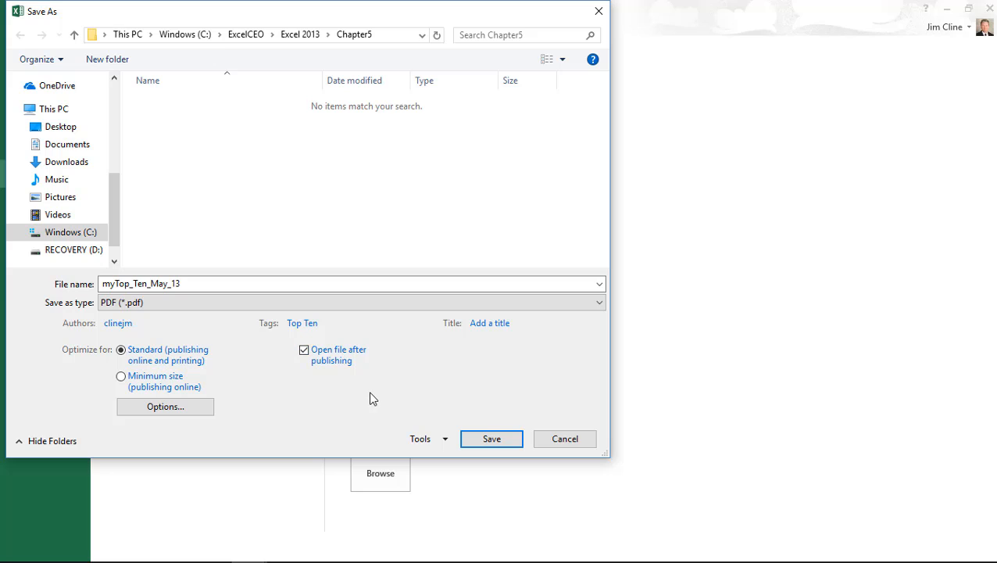
{"action": "left_click", "coordinate": [492, 439]}
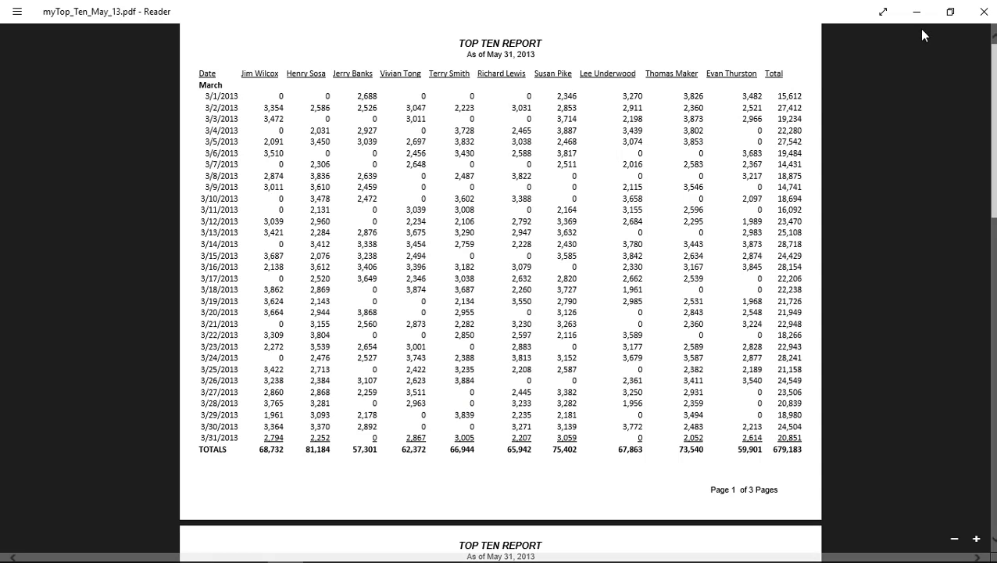
- Close the PDF in Reader, then save and close the myTop_Ten_May_13 workbook
{"action": "left_click", "coordinate": [983, 13]}
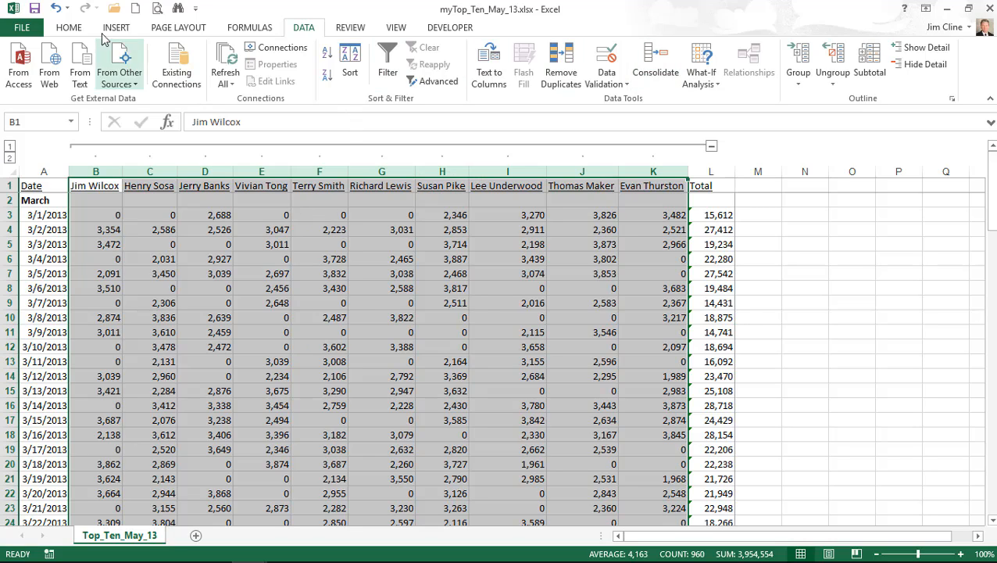
{"action": "left_click", "coordinate": [35, 9]}
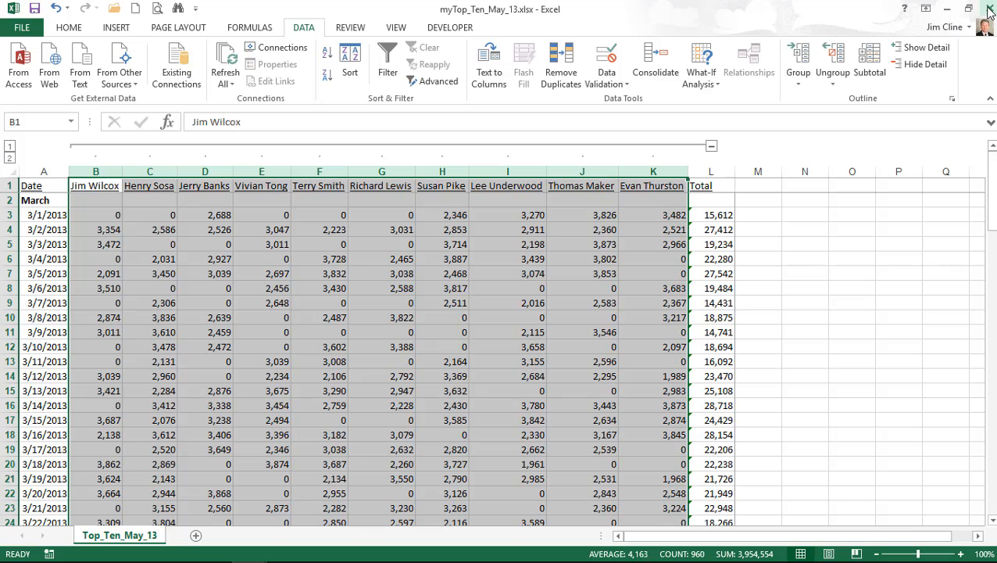
{"action": "left_click", "coordinate": [989, 9]}
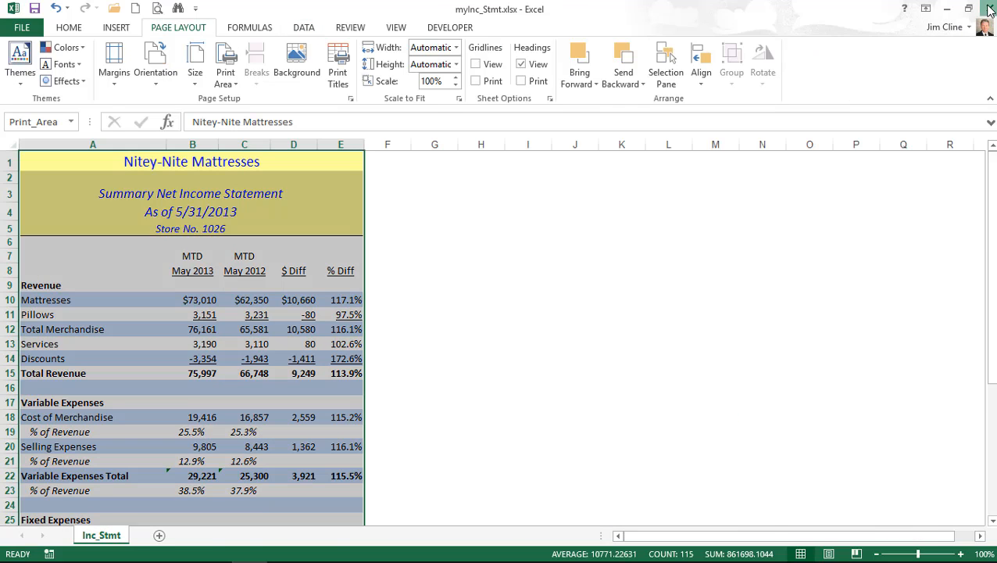